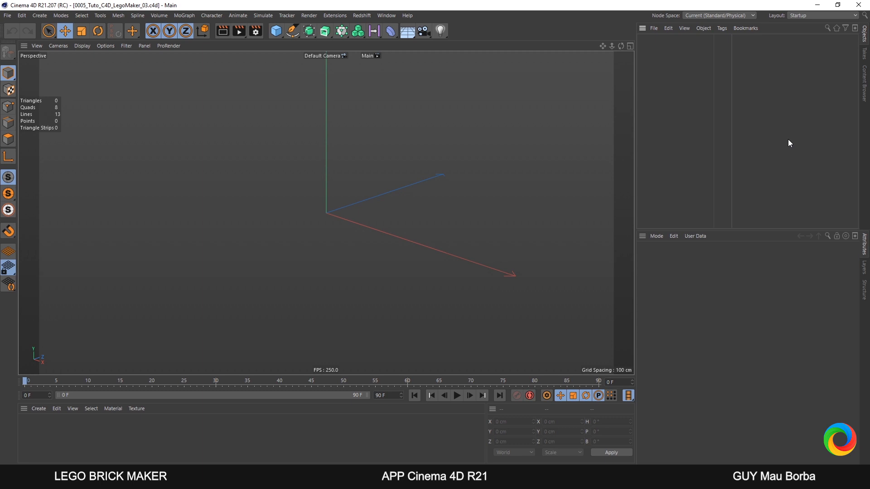
Create a cube primitive and set its X, Y and Z sizes to 5 cm each
left_click(275, 32)
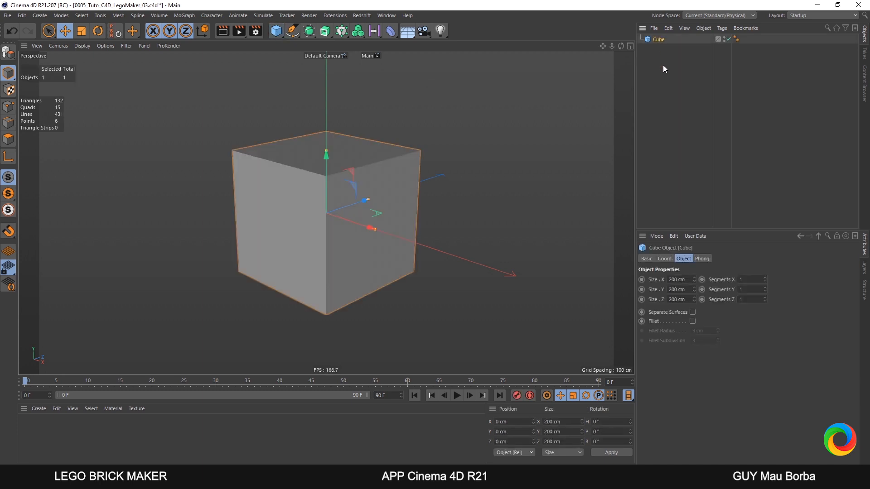
left_click_drag(686, 280, 472, 289)
type("5")
key("Tab")
type("5")
key("Tab")
type("5")
key("Return")
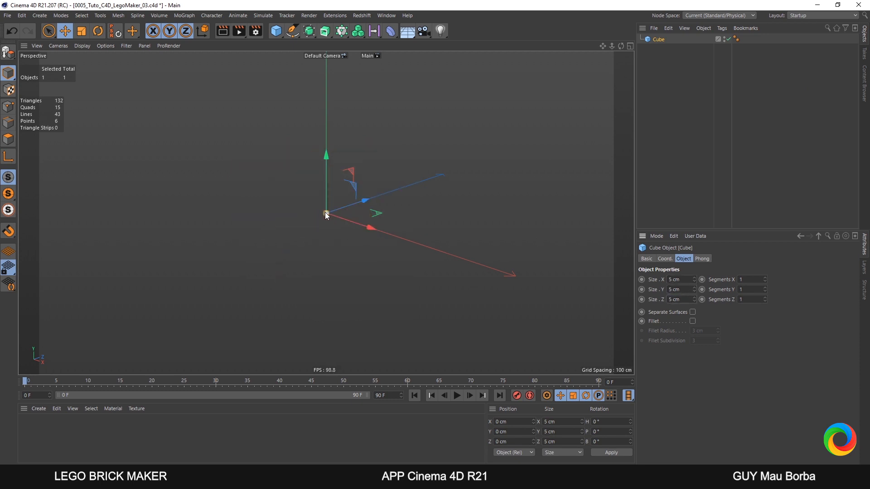
right_click_drag(325, 213, 381, 236, "alt")
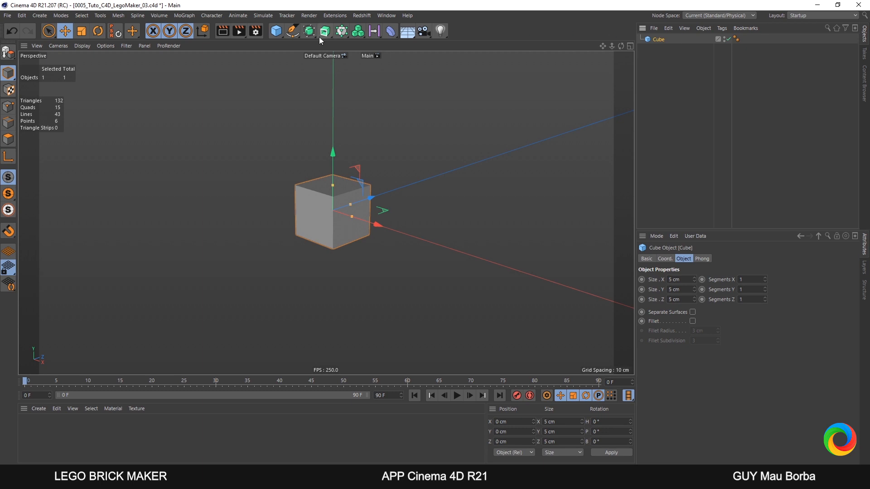
Add a null object to the scene and name it Lego
left_click(276, 31)
left_click(309, 43)
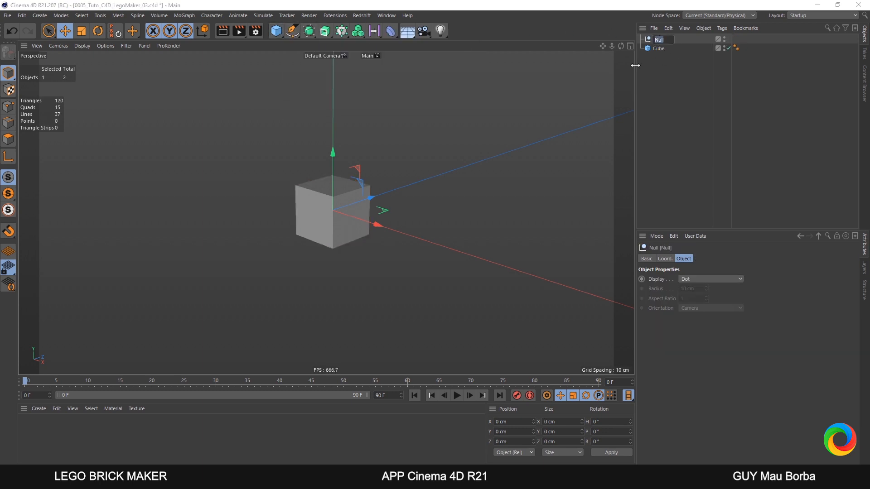
type("Lego")
key("Return")
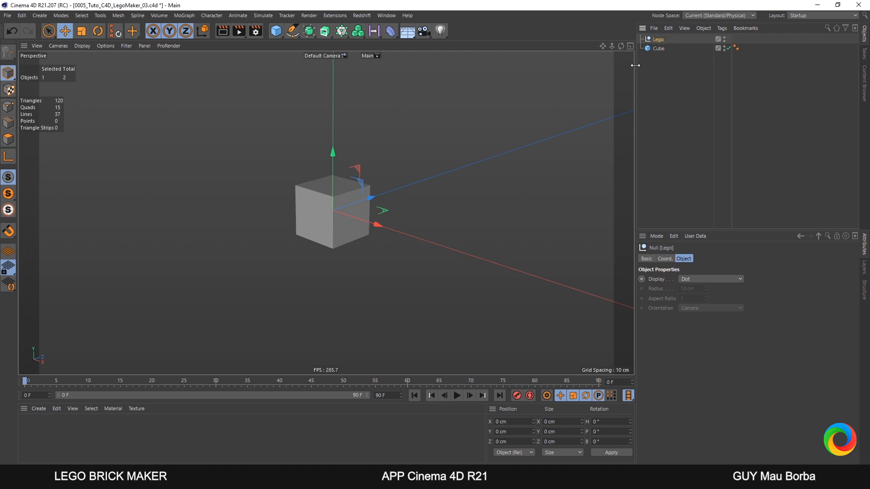
Nest the cube under the Lego null and rename it Bloco
left_click_drag(658, 40, 659, 40)
double_click(664, 49)
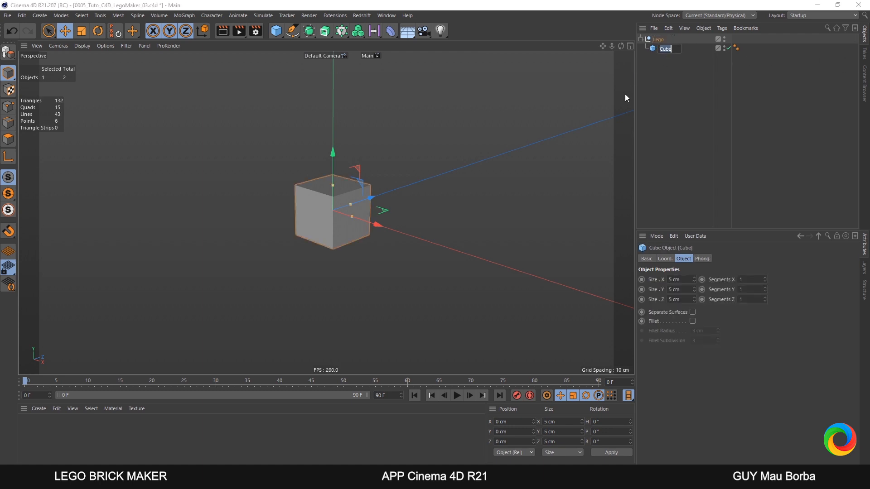
type("Bloco")
key("Return")
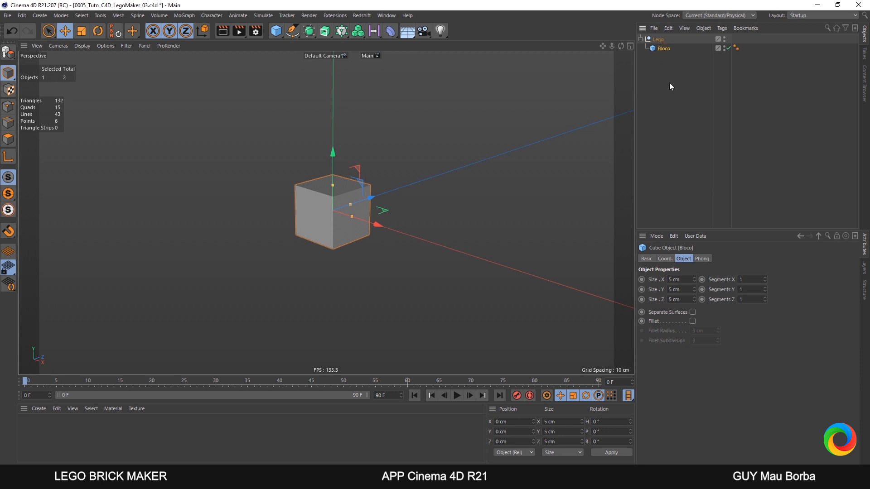
Add an XPresso tag to the Lego null and move its editor window clear of the object list
right_click(661, 42)
mouse_move(664, 42)
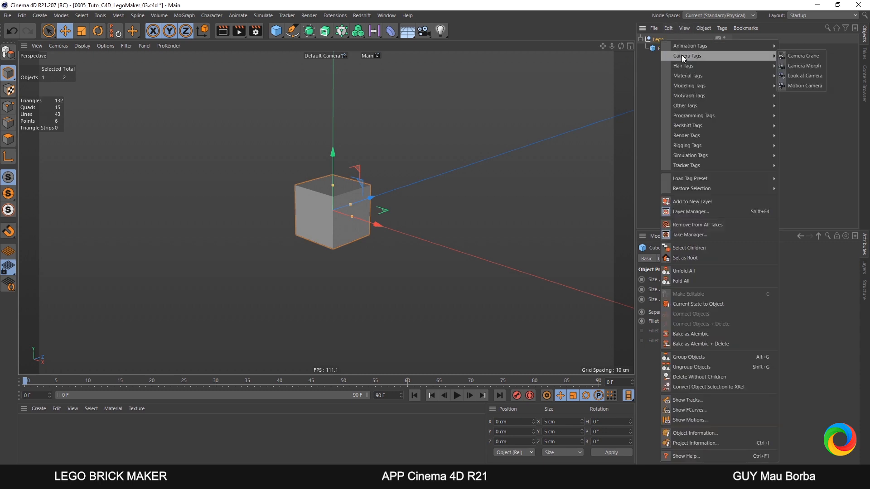
mouse_move(720, 118)
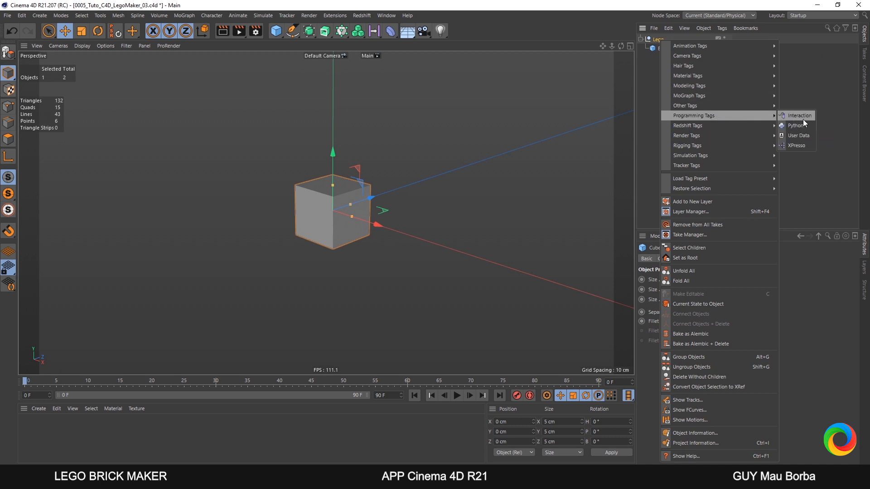
left_click(798, 146)
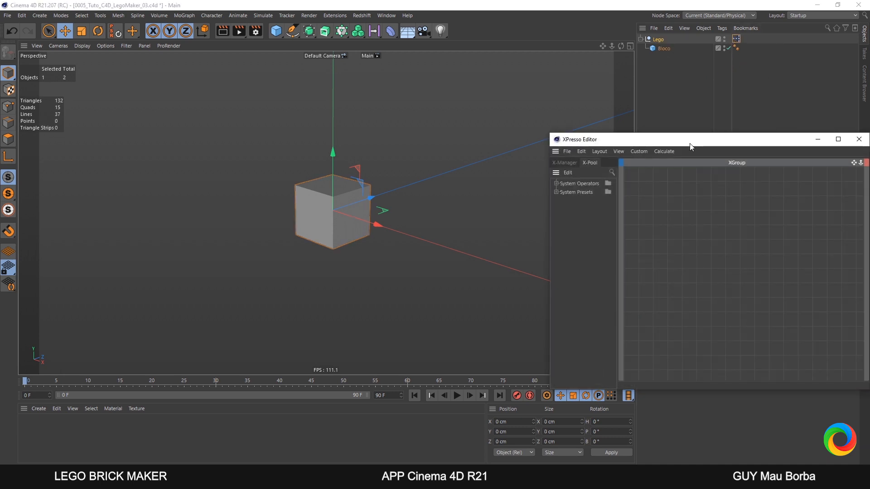
left_click_drag(720, 140, 685, 124)
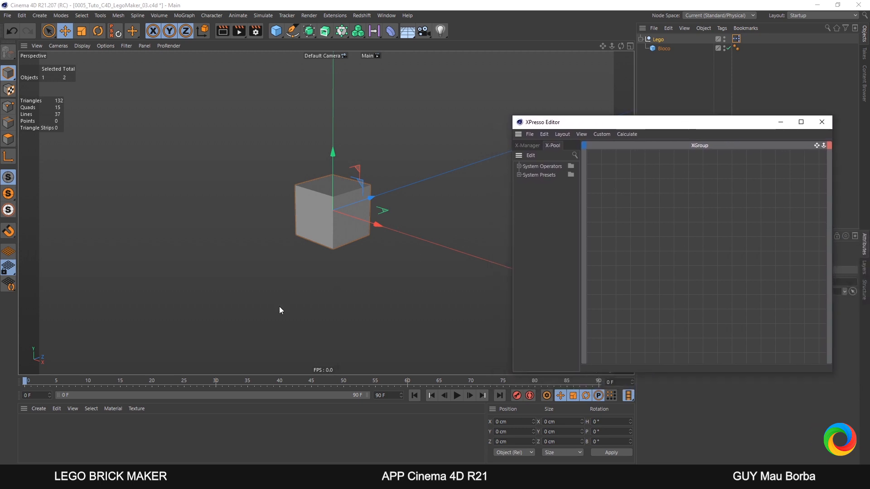
Close the Material Manager and the Coordinates Manager to free space below the timeline
left_click(24, 409)
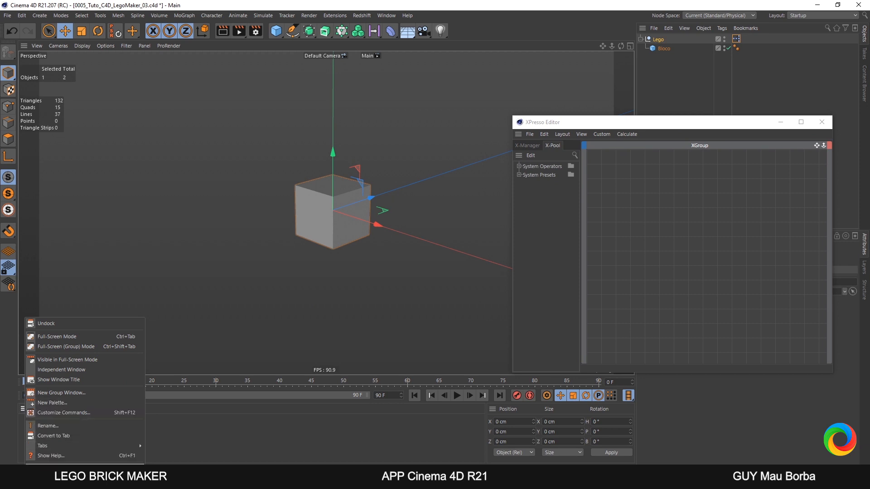
left_click(50, 468)
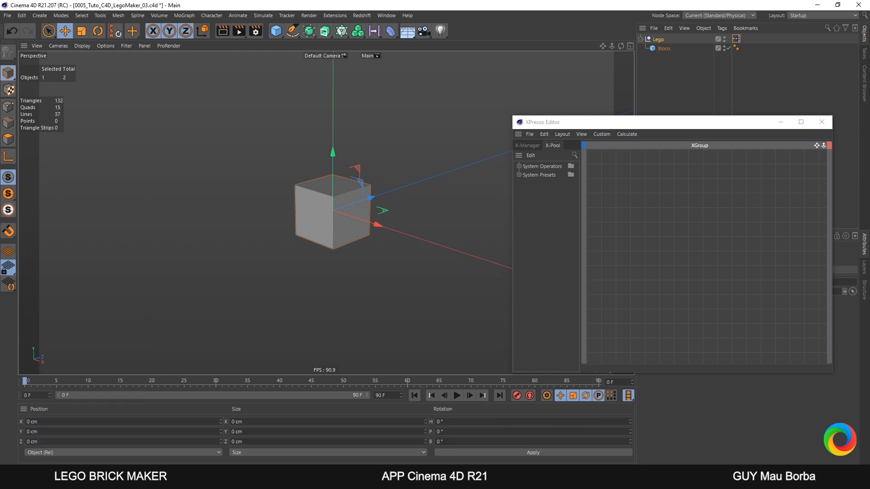
left_click(24, 410)
left_click(50, 465)
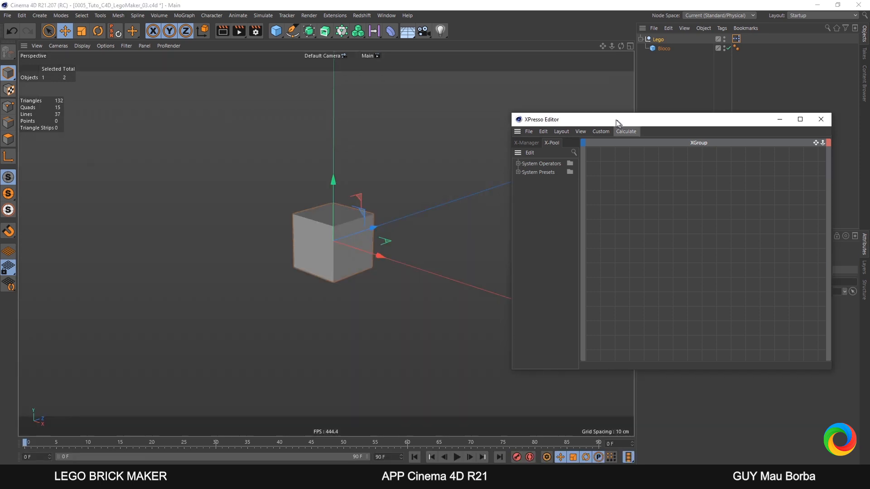
Dock the XPresso Editor between the viewport and the timeline, adjusting the height split between editor and viewport
left_click_drag(617, 122, 488, 136)
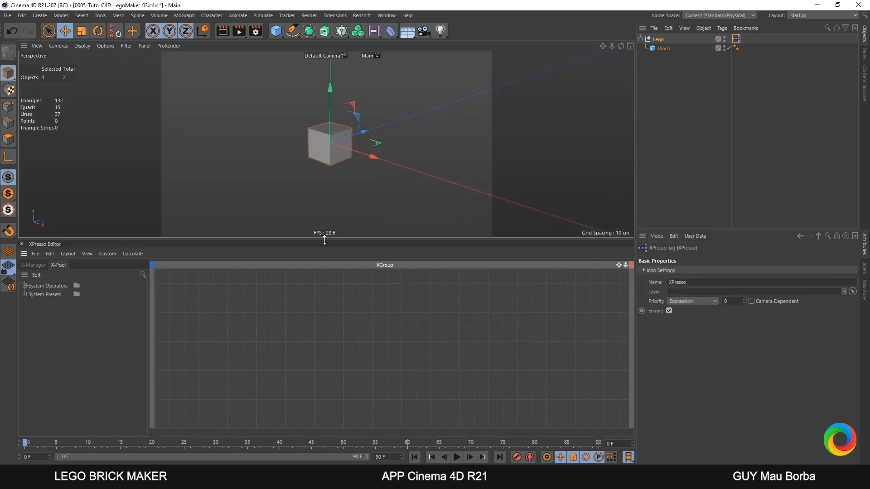
left_click_drag(324, 240, 327, 243)
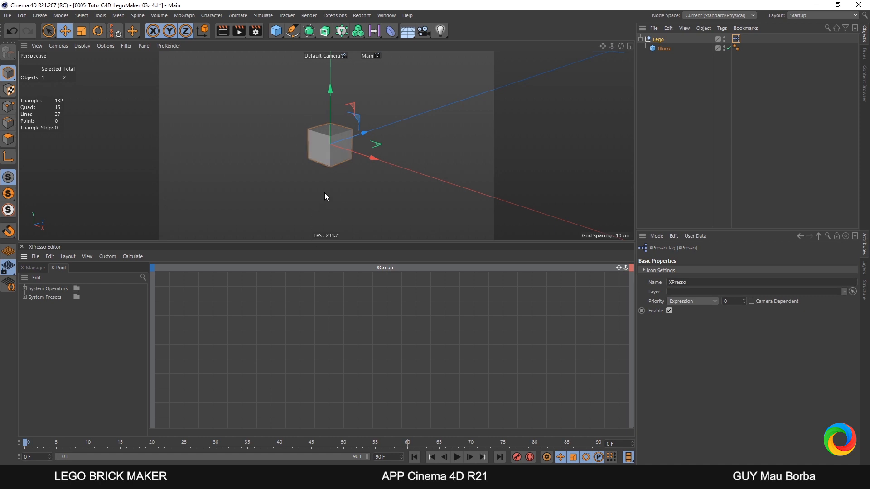
scroll(337, 154, "up", 5)
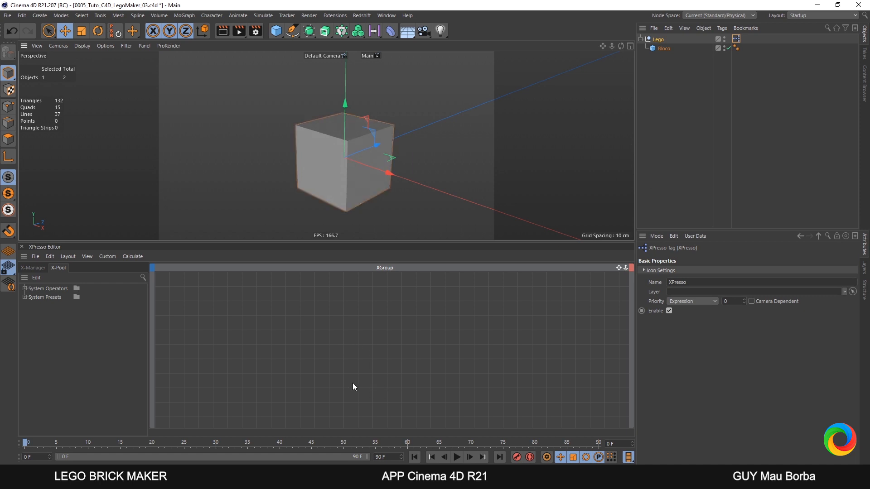
Add a Constant node to the empty XPresso graph
right_click(220, 295)
mouse_move(233, 301)
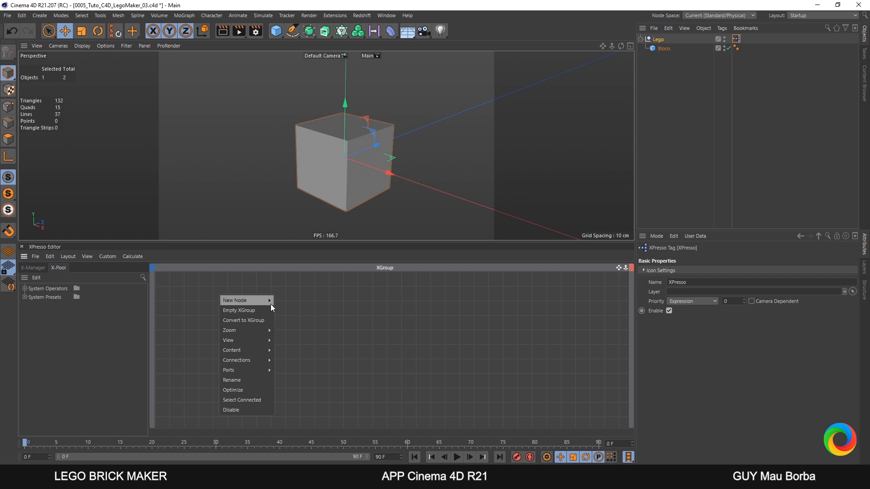
mouse_move(302, 301)
mouse_move(336, 301)
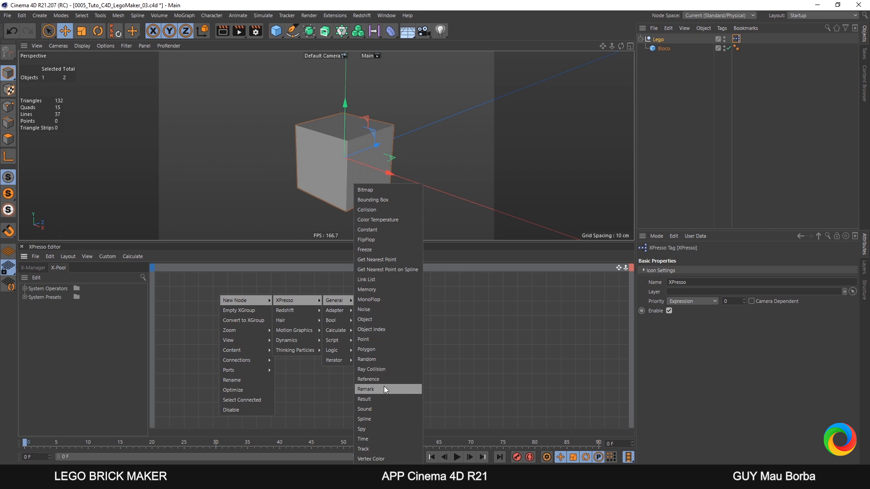
left_click(387, 230)
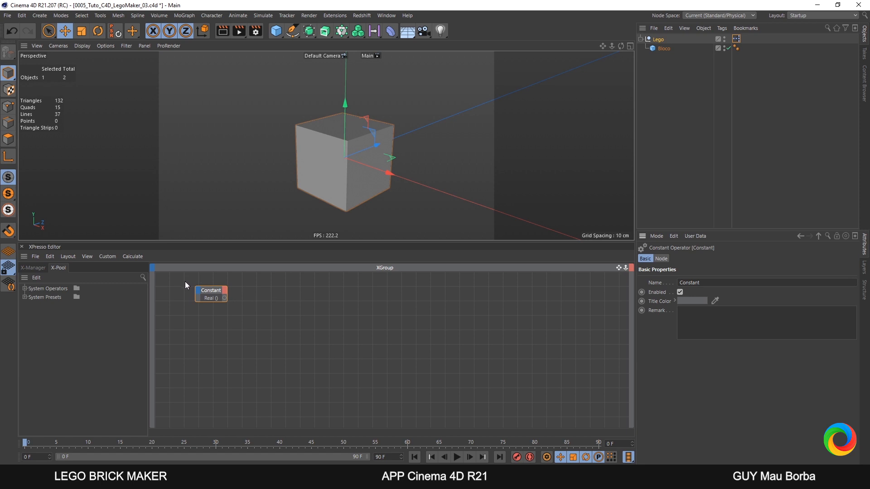
left_click_drag(186, 285, 237, 312)
Rename the Constant node P and set its value to 8
left_click_drag(715, 284, 647, 291)
type("P")
left_click(661, 259)
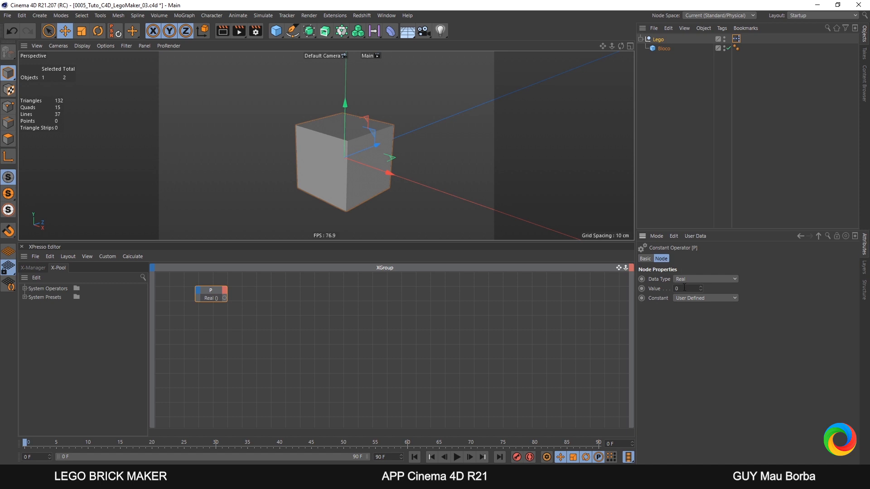
left_click(683, 289)
type("8")
Examine the brick dimensions in the lego header.jpg reference image in the Picture Viewer
key("shift+F6")
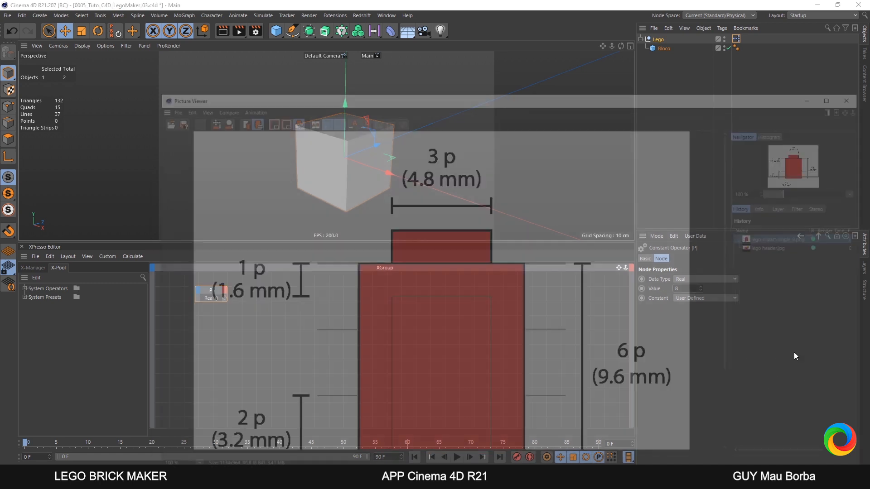
left_click(777, 247)
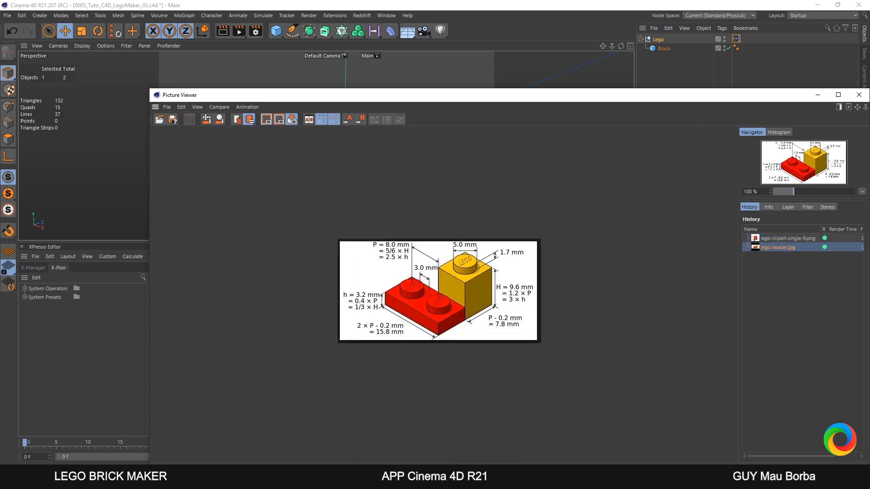
scroll(694, 305, "up", 1)
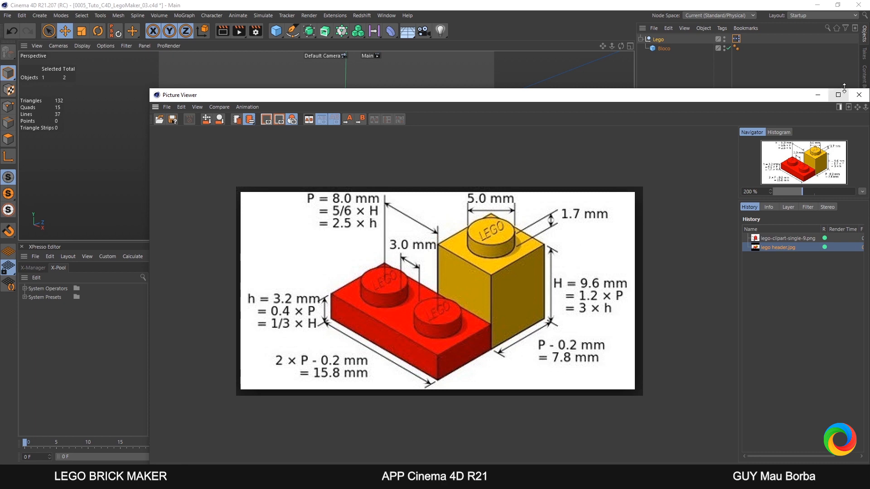
left_click(860, 96)
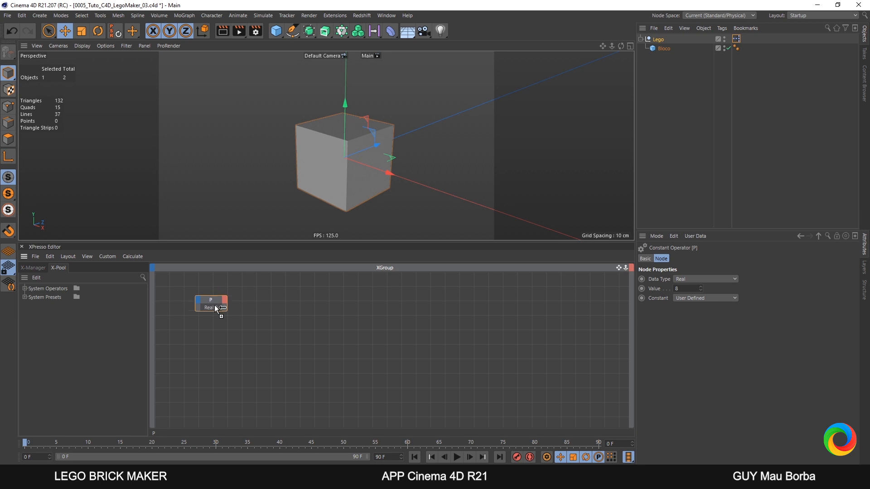
Duplicate the P constant below itself, rename the copy H and set its value to 9.6
mouse_move(216, 295)
left_mouse_down("ctrl")
mouse_move(218, 321)
mouse_move(214, 311)
left_mouse_up("ctrl")
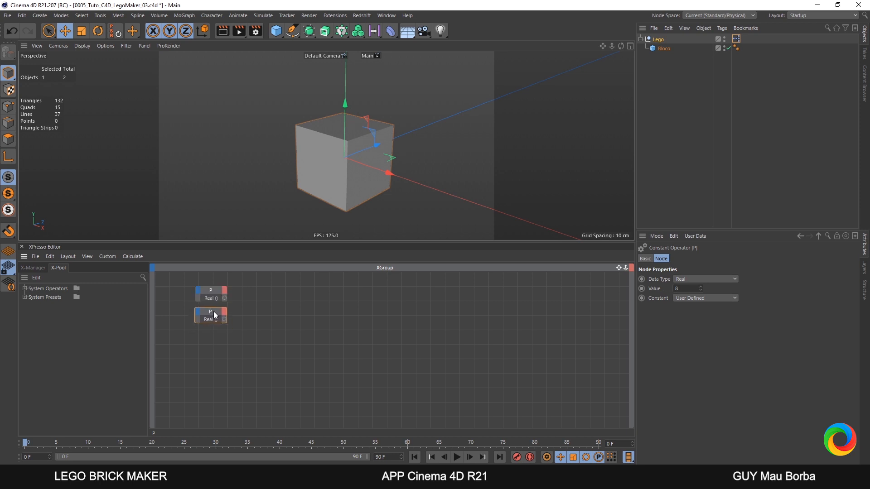
left_click(645, 259)
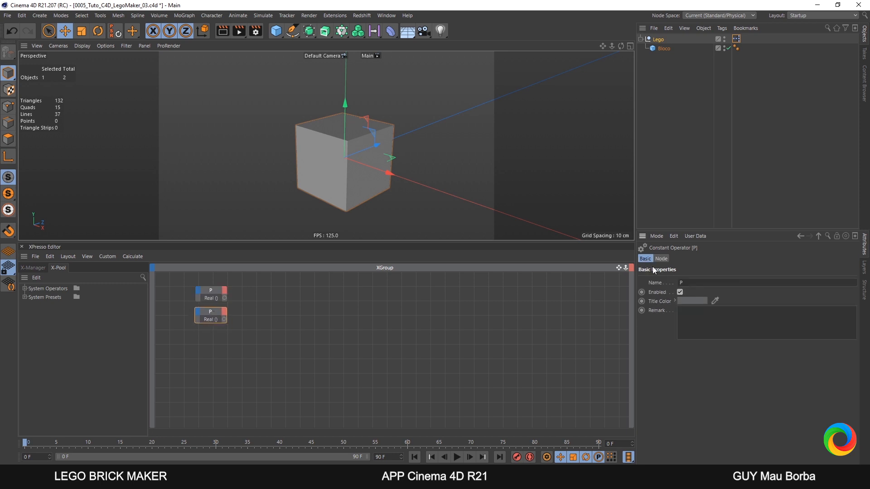
left_click(696, 284)
type("H")
key("Return")
left_click(661, 259)
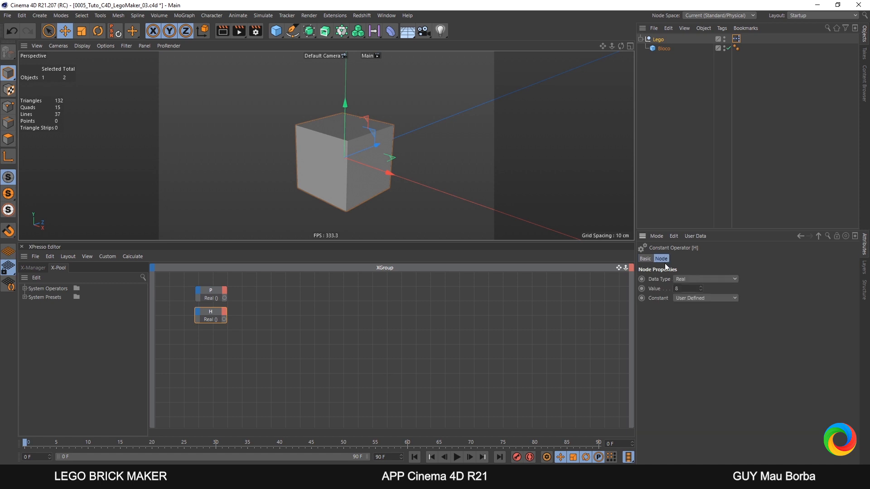
left_click(689, 291)
type("9,6")
key("Return")
Duplicate the H constant below itself, rename the copy lowercase h and set its value to 3.2
left_click_drag(211, 312, 213, 335, "ctrl")
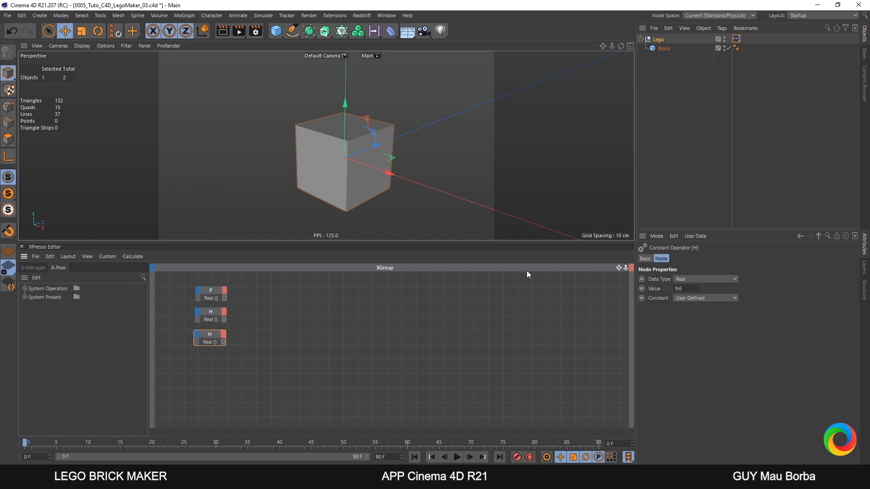
left_click(646, 259)
left_click(686, 281)
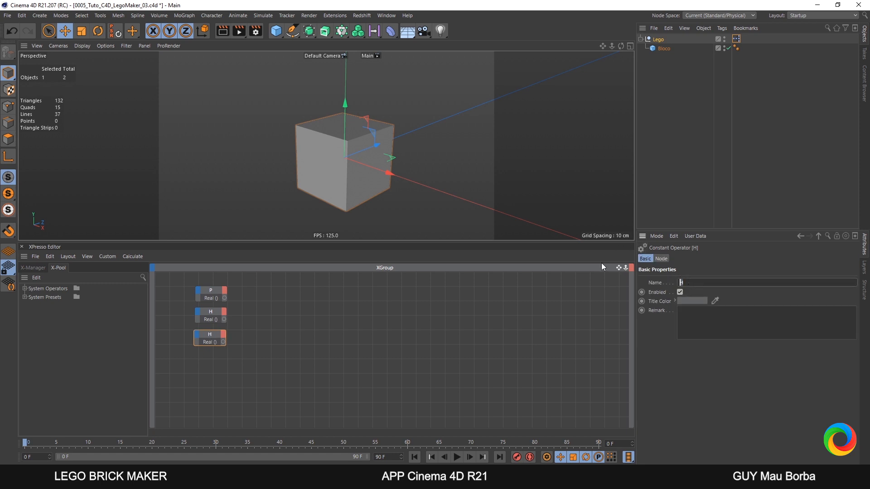
type("h")
left_click(662, 260)
left_click(690, 289)
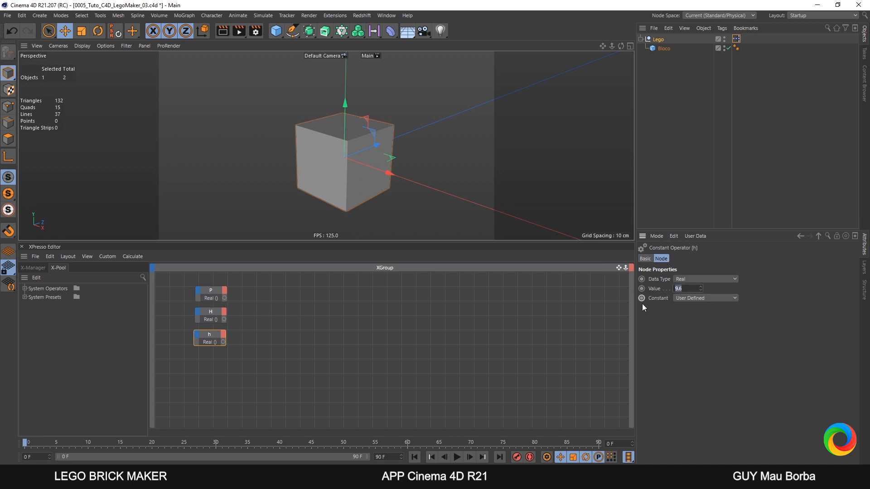
type("3,")
Duplicate the lowercase h constant below itself, rename the copy Margem and set its value to 0.2
left_click_drag(210, 338, 210, 358, "ctrl")
left_click(646, 259)
left_click(693, 282)
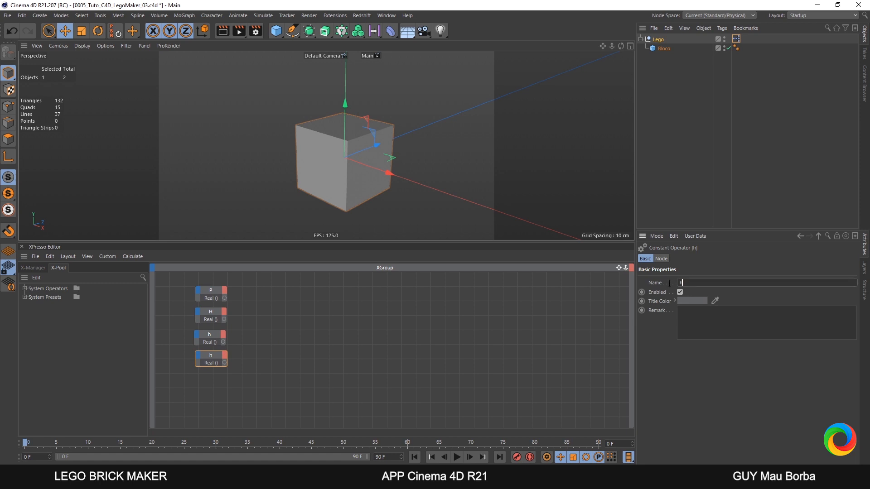
type("Margem")
key("Return")
left_click(661, 259)
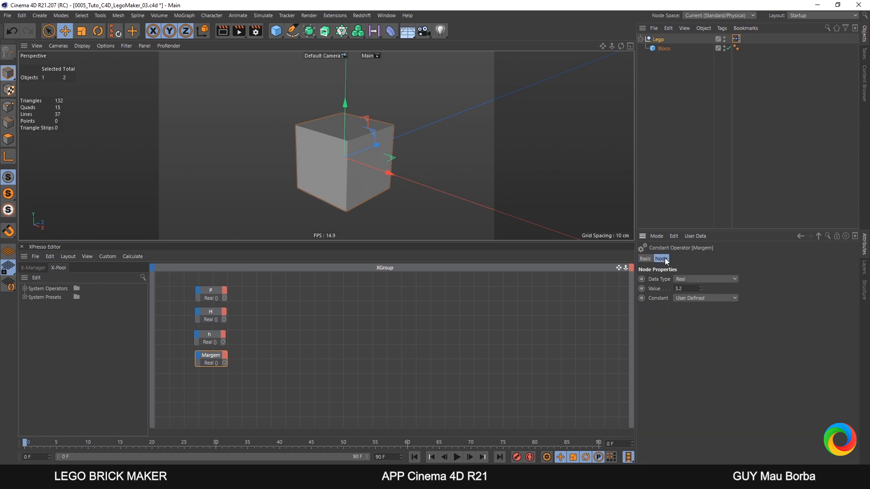
left_click(686, 290)
type("0,2")
left_click_drag(399, 134, 376, 202, "alt")
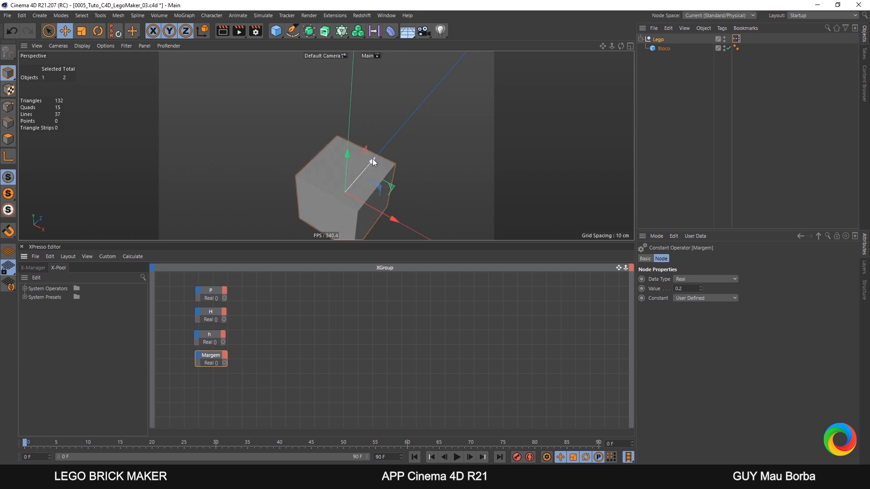
key("h")
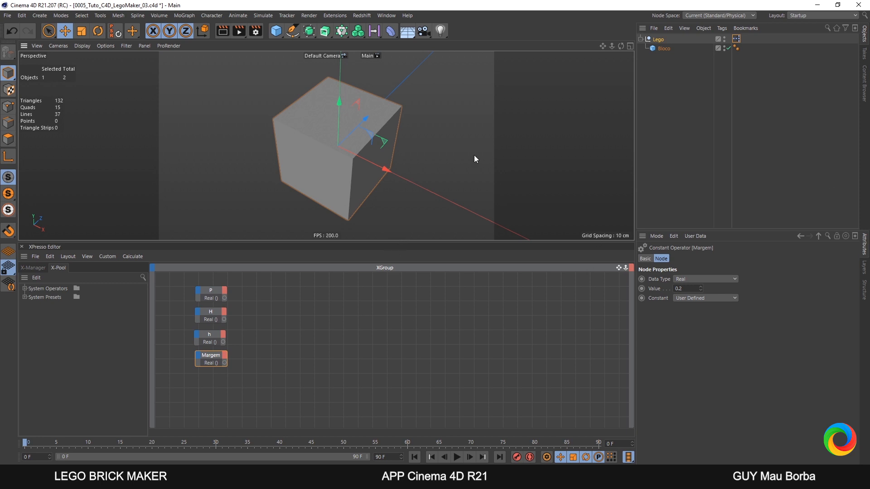
Try reducing the Bloco cube's Y size and raising the cube along Y
left_click_drag(400, 243, 399, 312)
left_click_drag(371, 227, 346, 218, "alt")
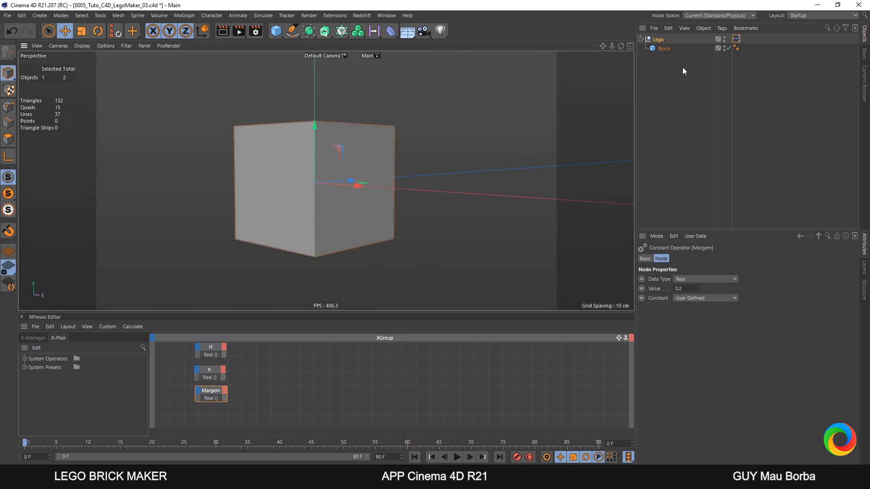
left_click(658, 51)
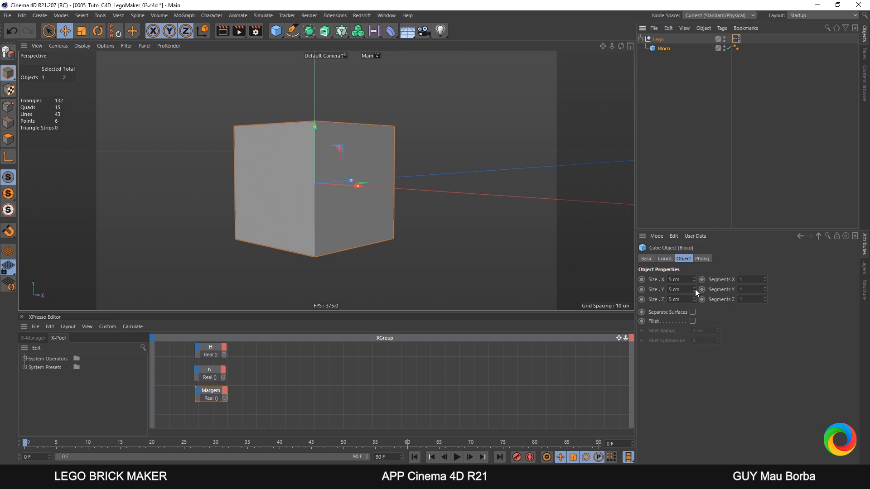
mouse_move(694, 289)
left_mouse_down()
mouse_move(695, 276)
mouse_move(697, 291)
left_mouse_up()
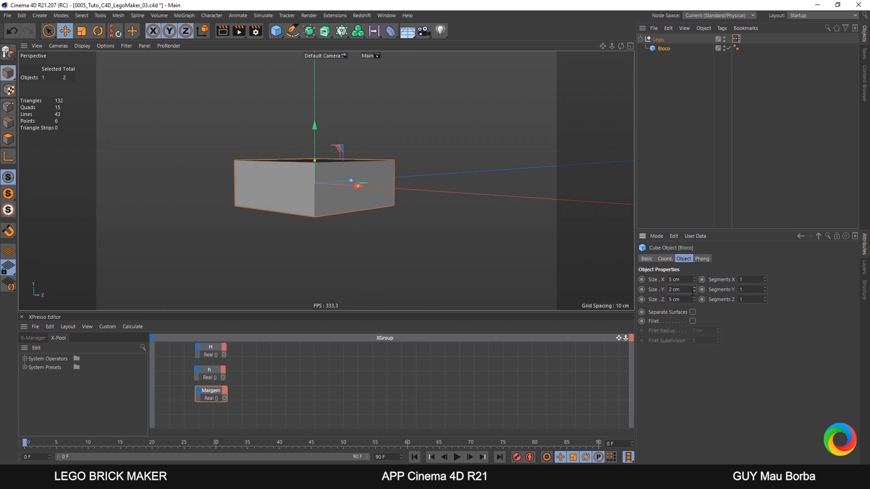
left_click_drag(696, 293, 697, 291)
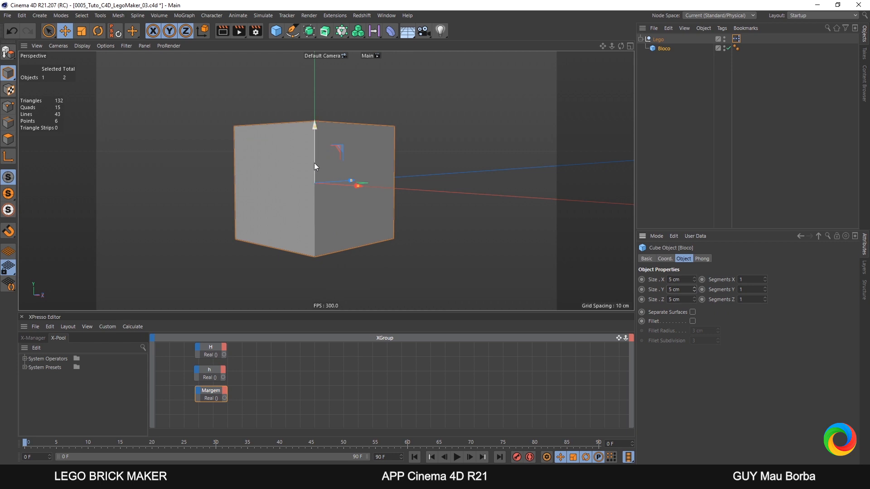
left_click_drag(314, 162, 319, 106)
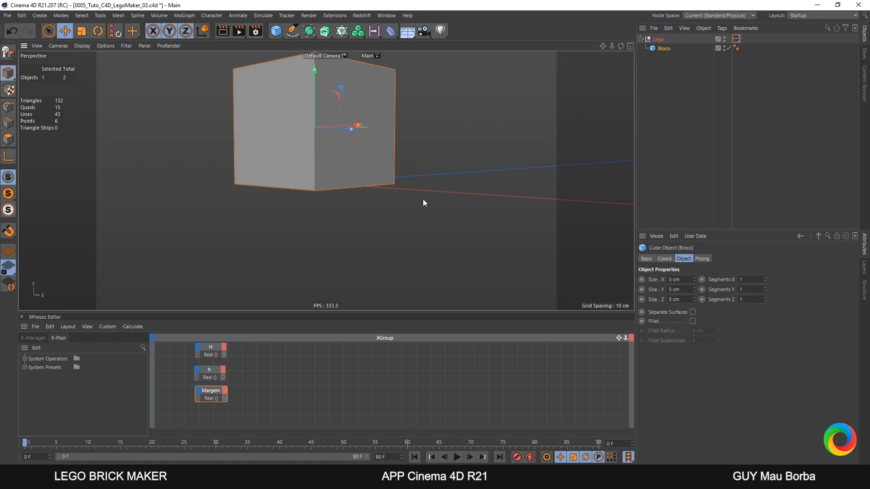
left_click_drag(407, 312, 376, 252)
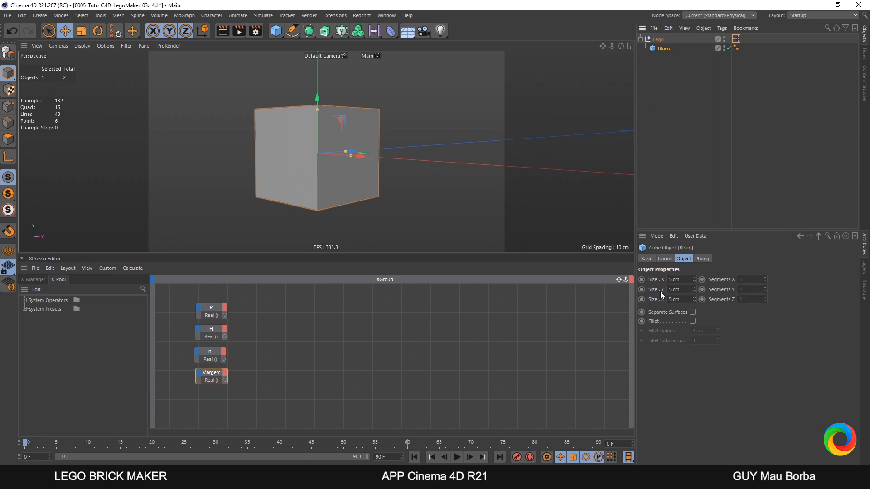
left_click_drag(694, 289, 694, 292)
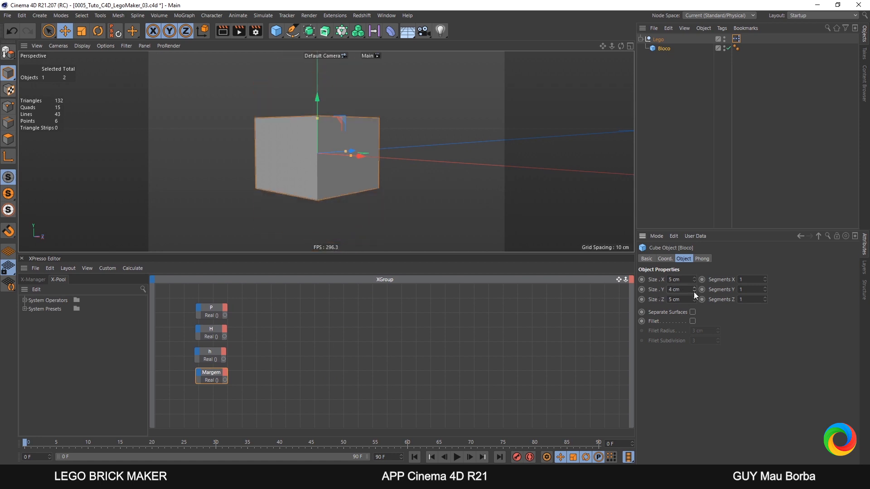
Try shifting the Lego null's Y position, and undo the change
left_click(654, 42)
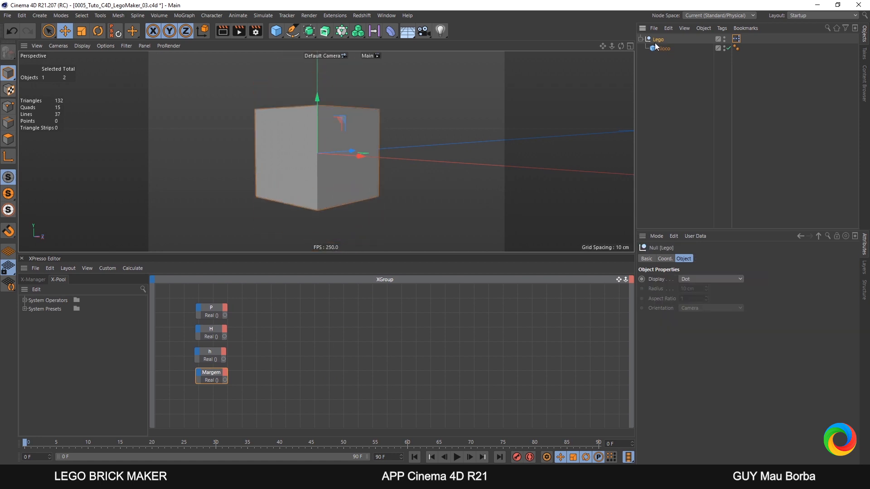
left_click(664, 259)
mouse_move(688, 290)
left_mouse_down()
mouse_move(690, 278)
mouse_move(690, 297)
mouse_move(695, 278)
left_mouse_up()
key("ctrl+z")
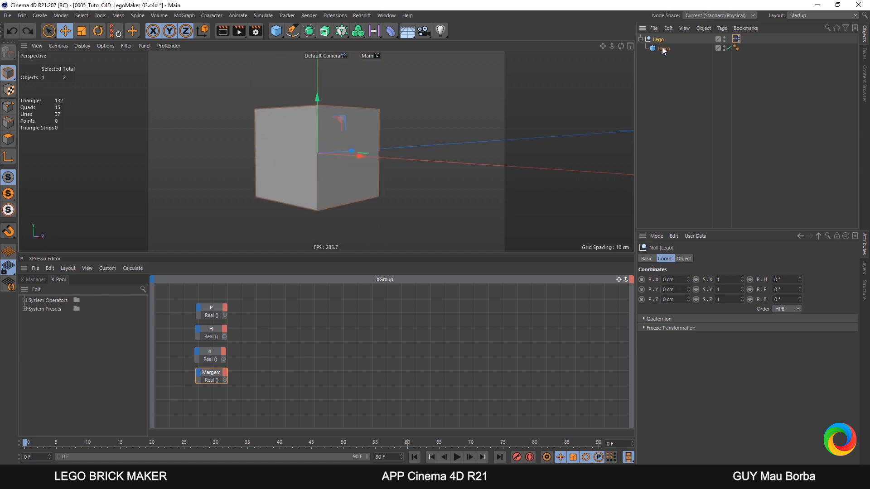
Add object nodes for Bloco and Lego to the XGroup, enlarging the Lego node to match and placing it beside Bloco
left_click(662, 49)
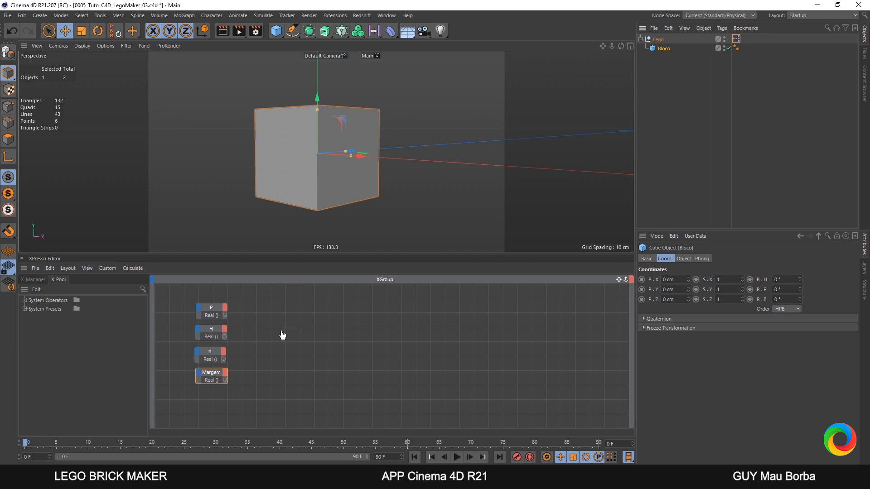
left_click_drag(282, 335, 300, 327)
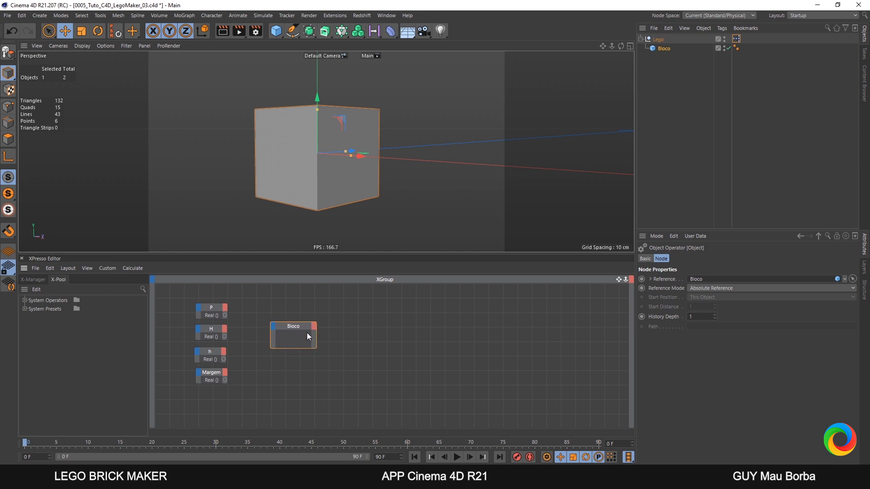
left_click_drag(659, 41, 379, 327)
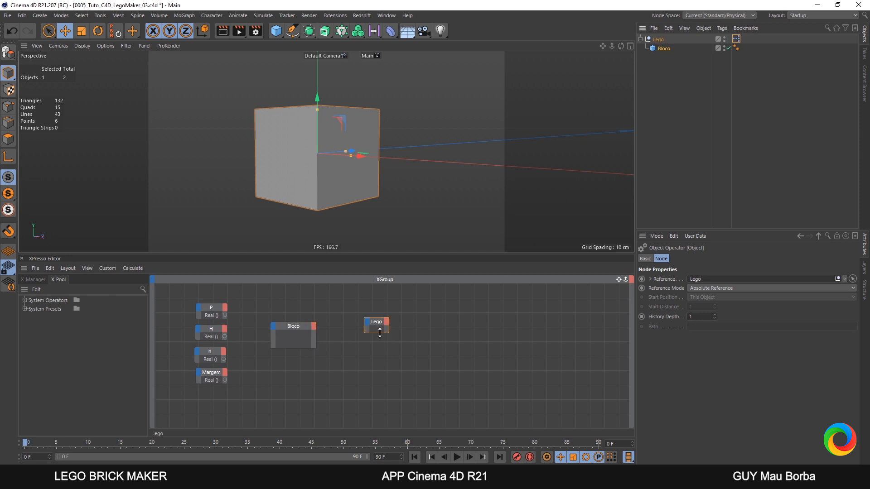
left_click(380, 339)
left_click(380, 336)
left_click_drag(389, 336, 406, 325)
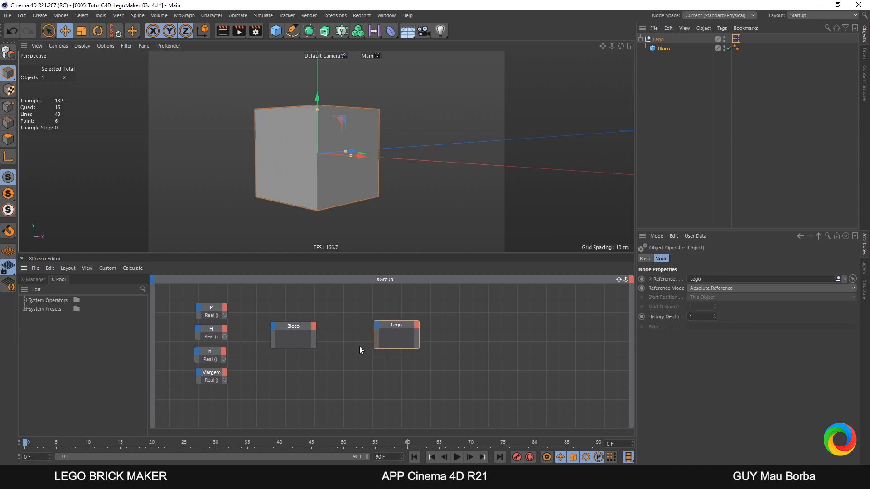
Add the cube's Size X, Size Y and Size Z as output ports on the Bloco node
left_click(288, 338)
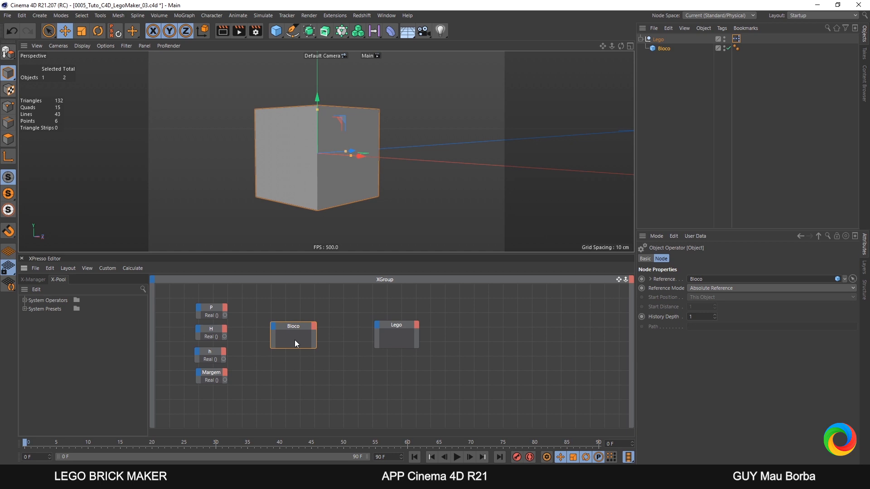
left_click(671, 50)
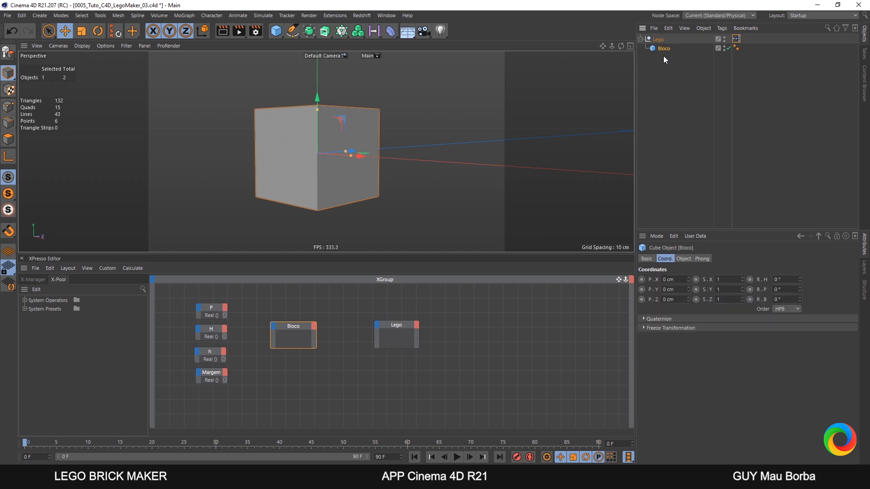
left_click(683, 259)
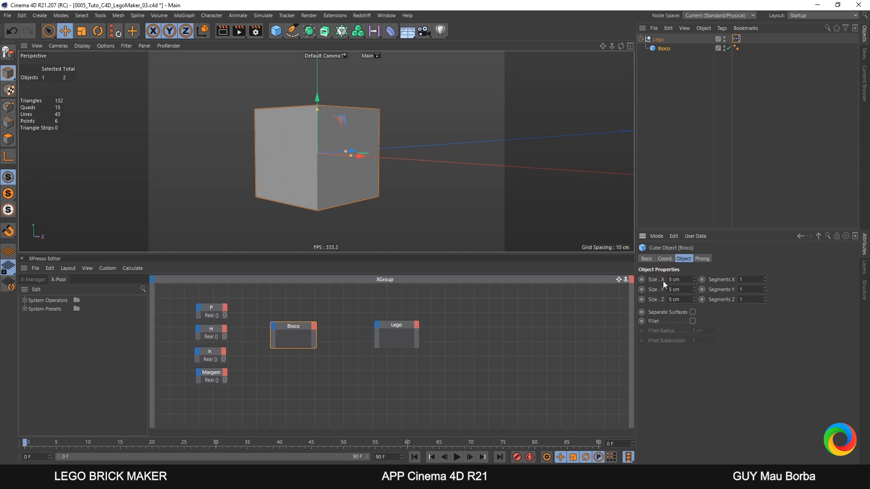
key("ctrl+z")
left_click_drag(643, 278, 316, 336)
left_click_drag(662, 289, 314, 346)
left_click_drag(315, 345, 312, 346)
Add the Lego null's Position X, Position Y and Position Z as input ports on the Lego node
left_click(406, 335)
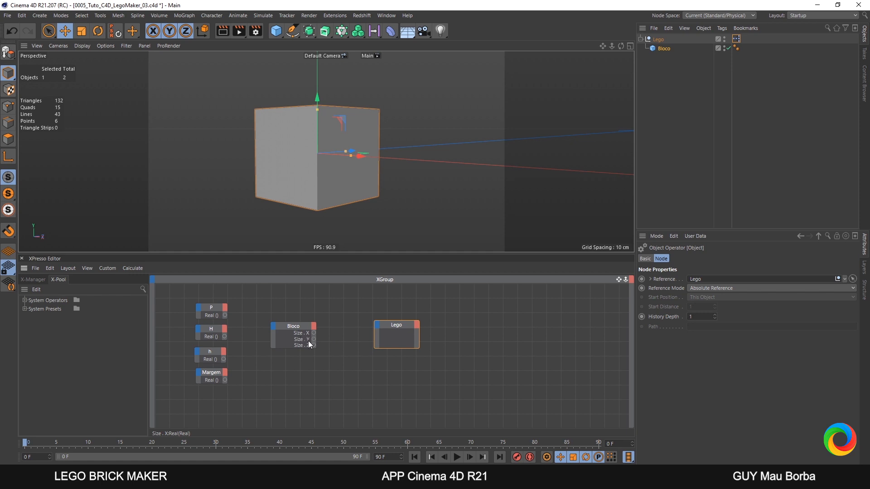
double_click(400, 336)
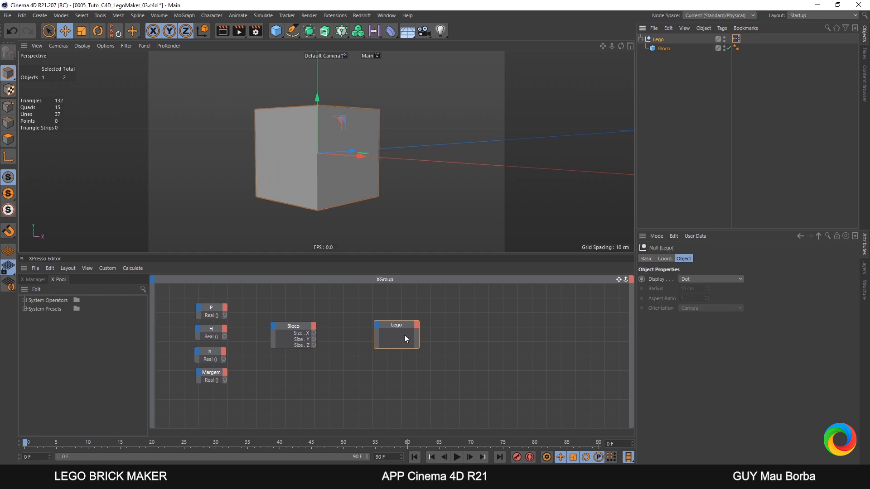
left_click(402, 336)
left_click(659, 39)
left_click(664, 259)
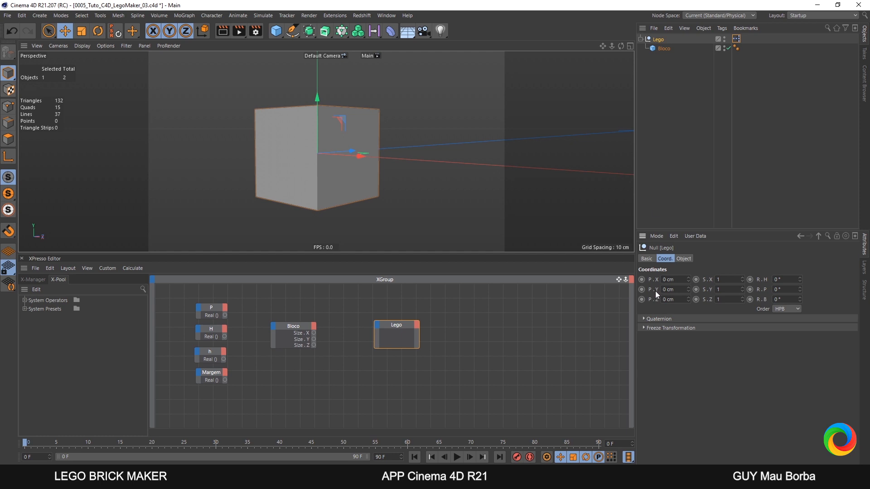
left_click_drag(657, 281, 382, 335)
left_click_drag(658, 289, 380, 348)
left_click_drag(656, 301, 377, 350)
Space the Bloco and Lego nodes farther apart to leave room between them
left_click(295, 325)
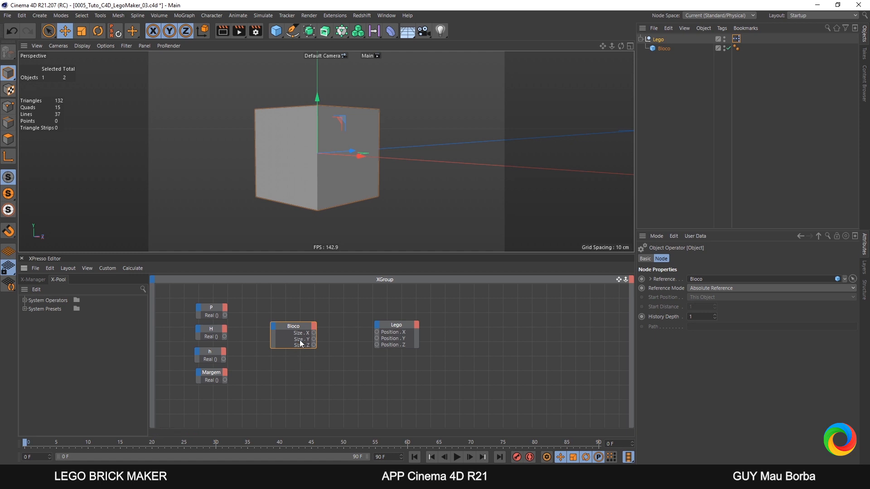
left_click_drag(300, 327, 299, 326)
left_click_drag(396, 326, 415, 323)
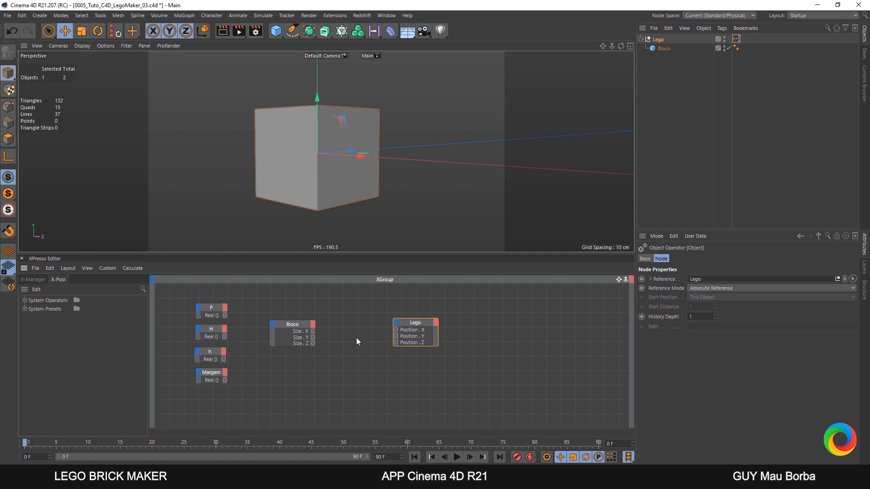
Try Y sizes of 7, 9 and 6 cm on the Bloco cube
left_click(316, 171)
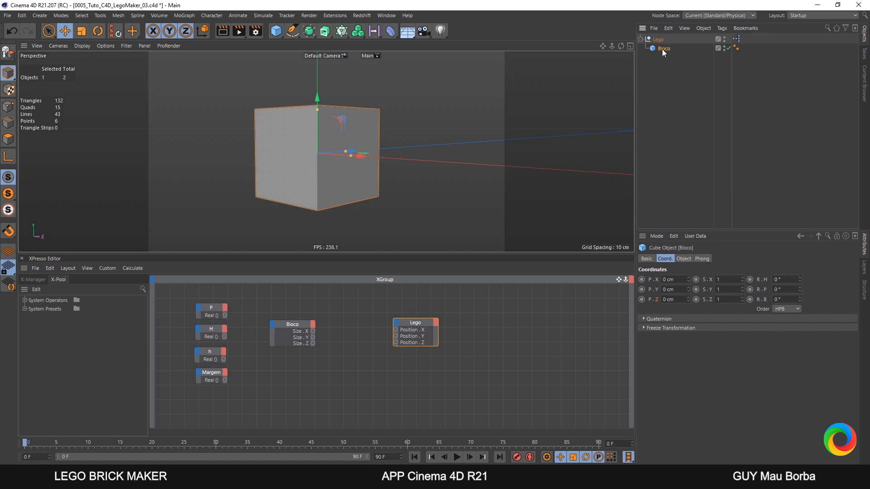
left_click(684, 258)
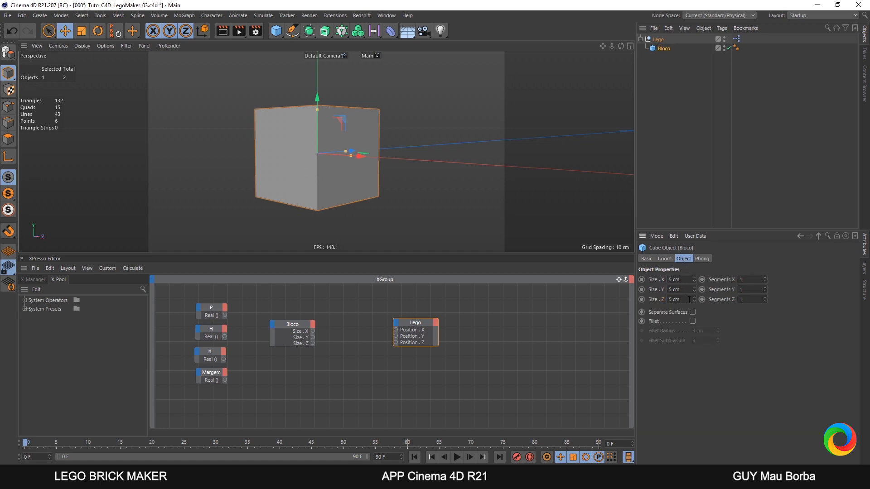
left_click_drag(693, 290, 692, 288)
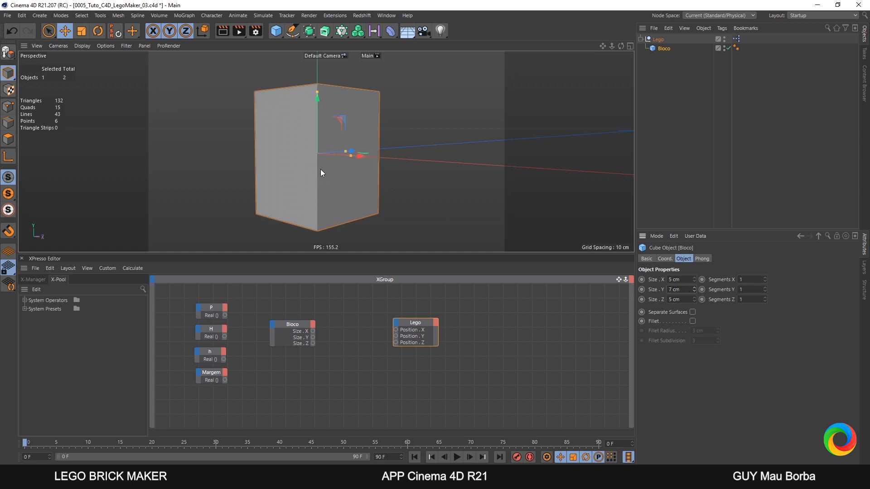
type("9")
key("Return")
type("6")
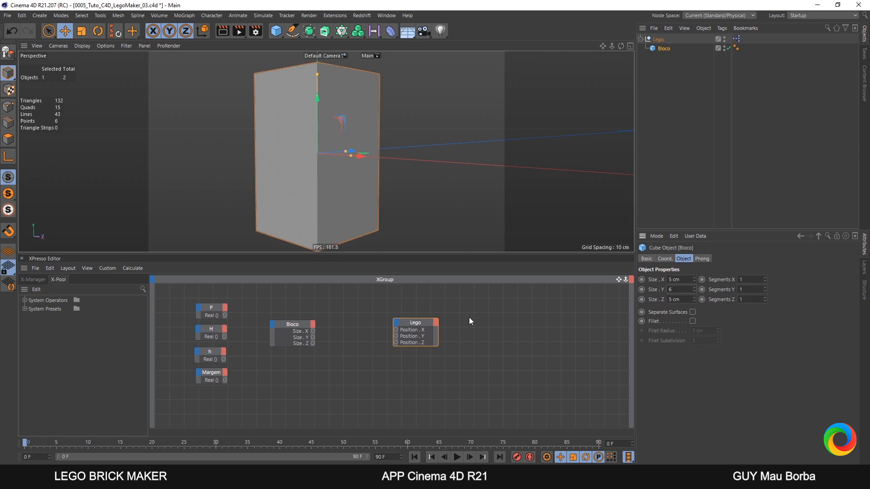
key("Return")
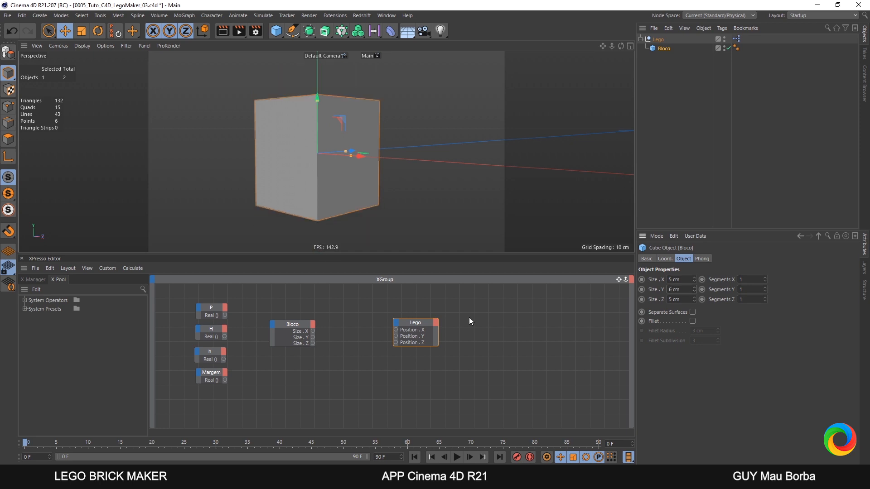
Try setting the Bloco cube's Y position to 3 cm, half its height
left_click(667, 259)
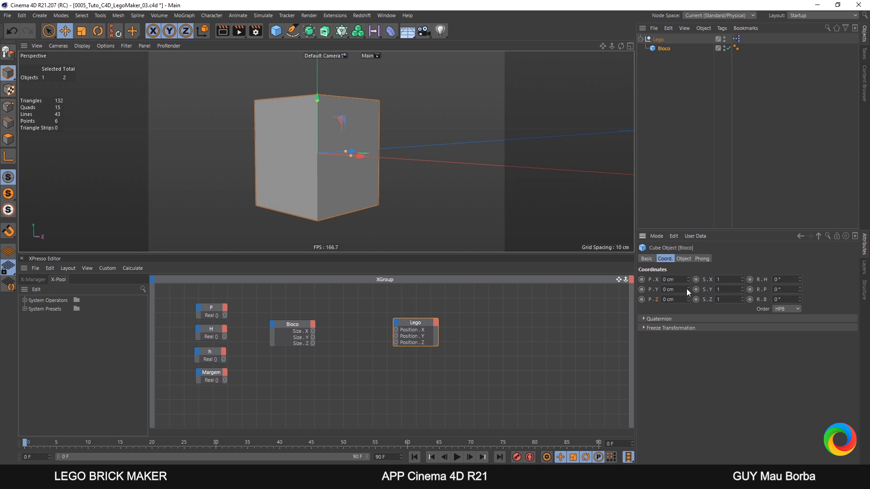
double_click(668, 290)
type("3")
key("Return")
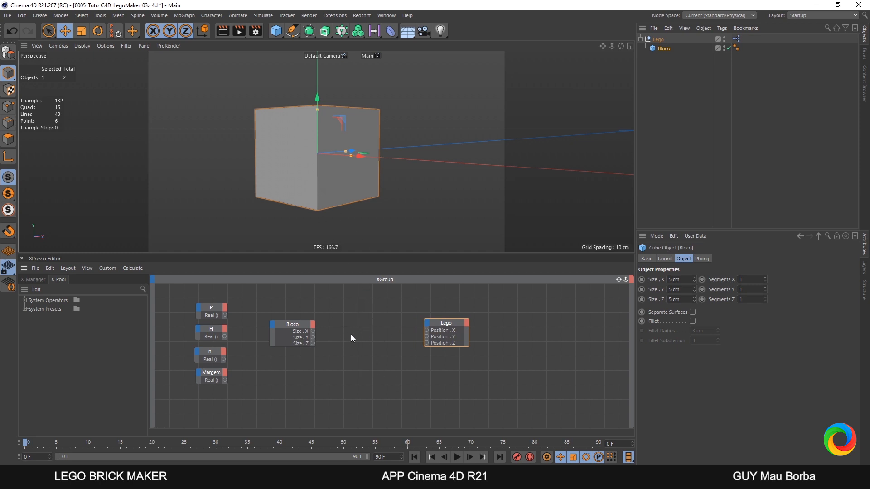
Add a Math calculation node between the Bloco and Lego nodes
right_click(363, 330)
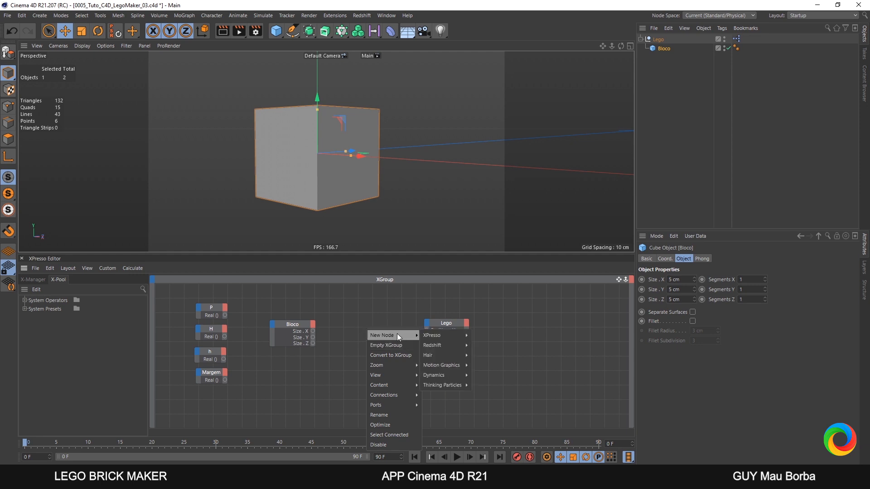
mouse_move(445, 336)
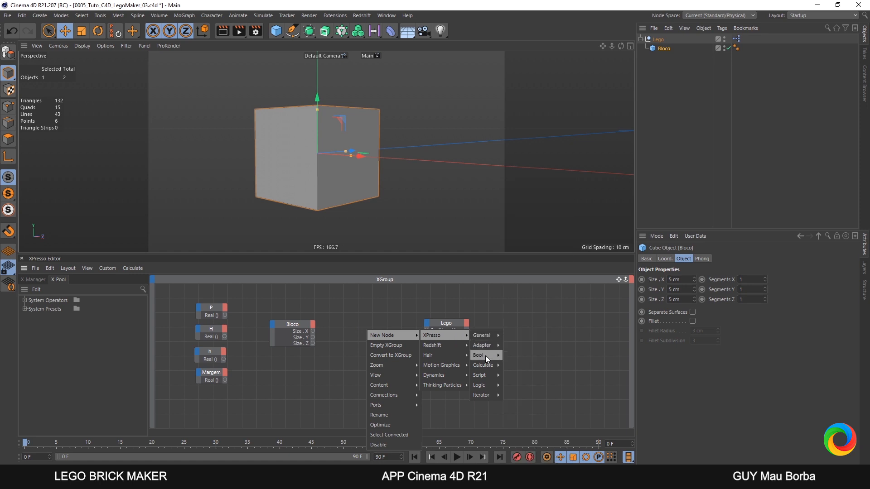
mouse_move(484, 367)
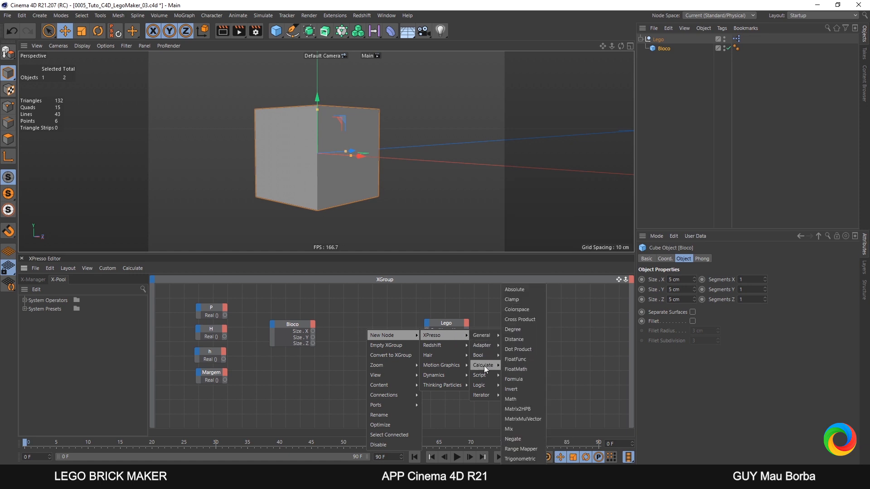
left_click(514, 400)
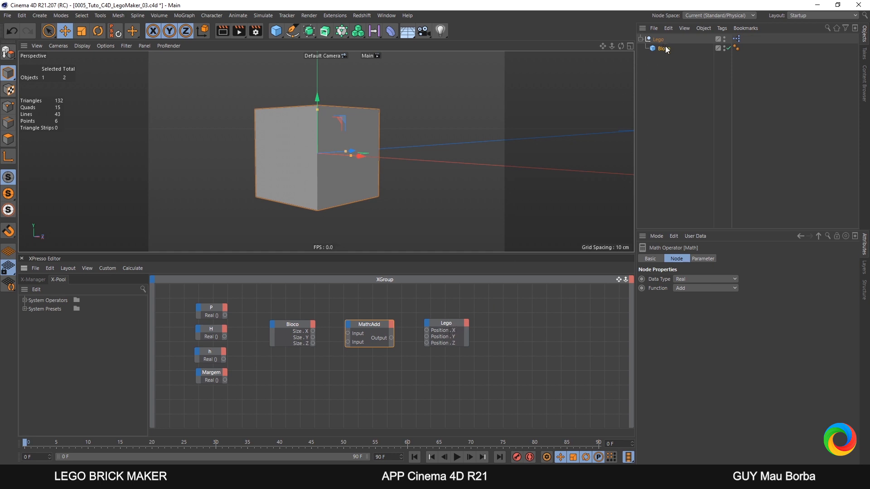
Try adding a second Bloco node beyond the Lego node, and delete it
left_click_drag(524, 320, 519, 325)
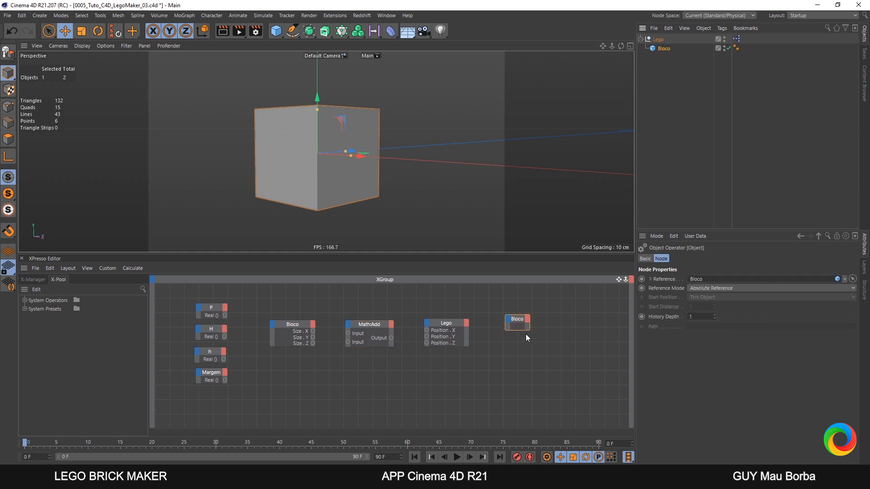
left_click_drag(550, 299, 498, 343)
key("Delete")
Connect Bloco's Size Y output to the Math:Add node's first input and show the Math node's parameters
left_click_drag(407, 296, 328, 371)
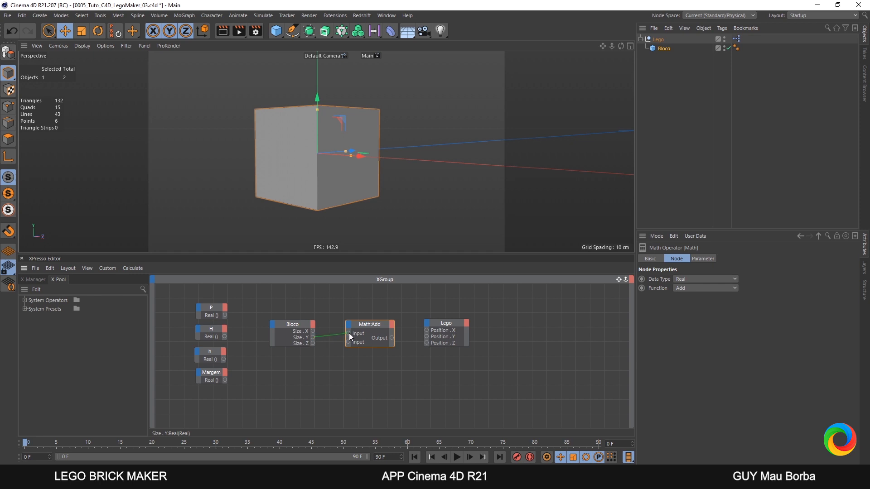
left_click_drag(350, 334, 350, 334)
left_click_drag(344, 305, 385, 369)
left_click(702, 262)
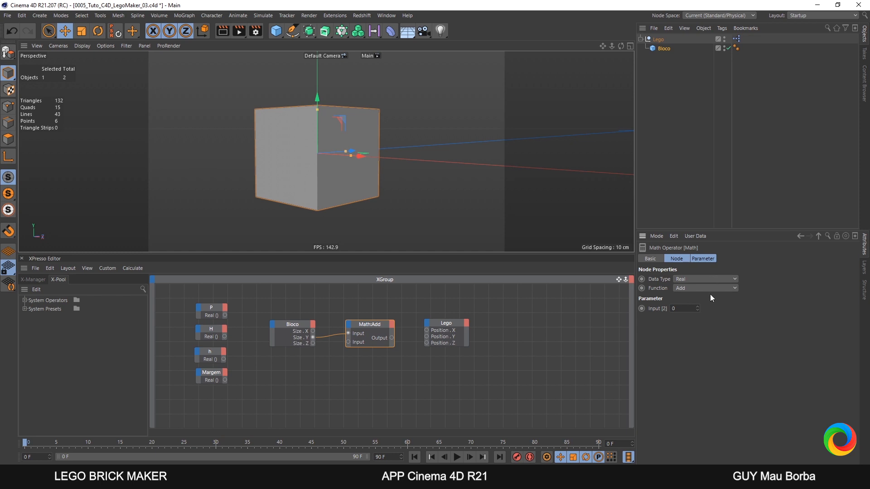
Set the Math node's function to Divide and its second input to 2
left_click(698, 288)
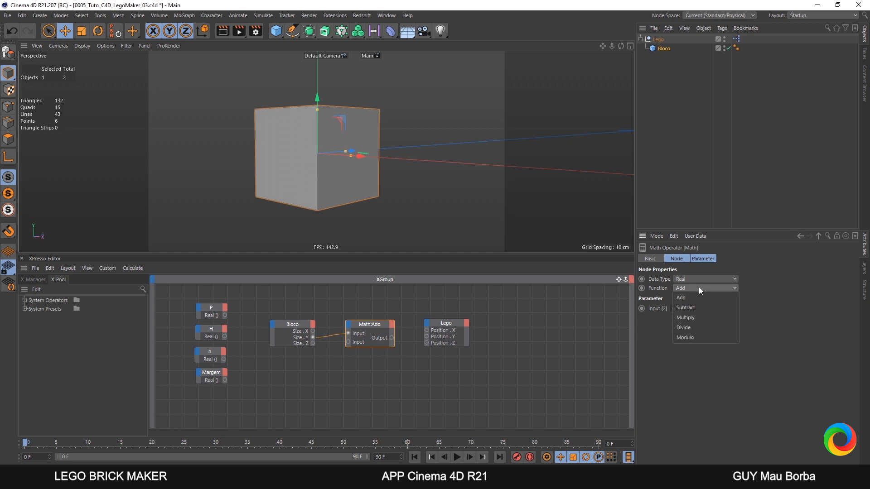
left_click(692, 328)
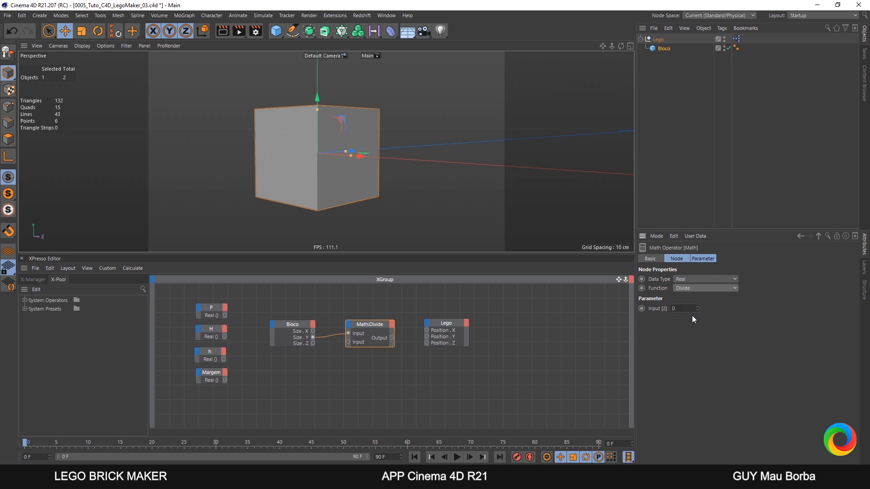
left_click(652, 309)
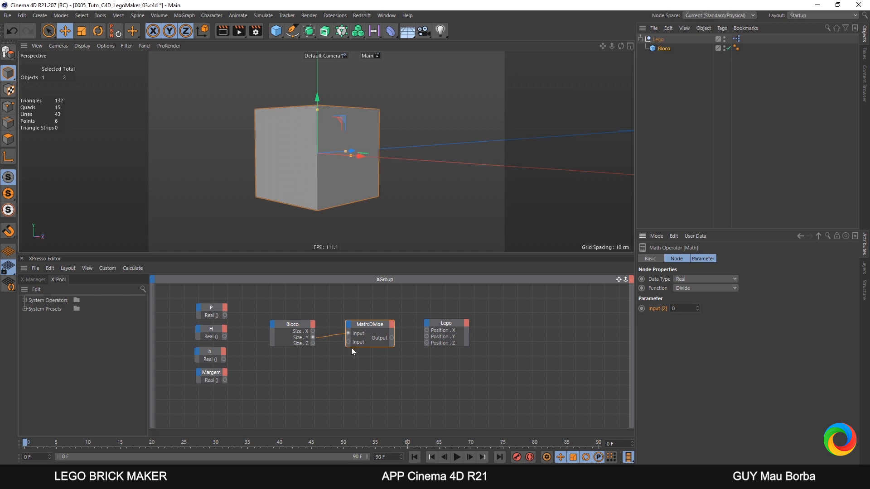
left_click(671, 308)
type("2")
key("Return")
Connect the Math:Divide node's output to the Lego node's Position Y input
left_click_drag(427, 336, 427, 337)
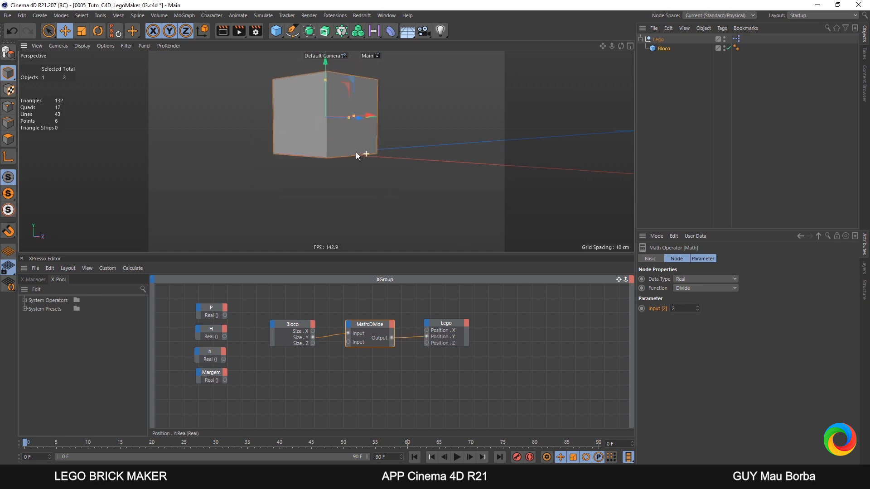
middle_click_drag(356, 153, 352, 195, "alt")
scroll(348, 195, "up", 2)
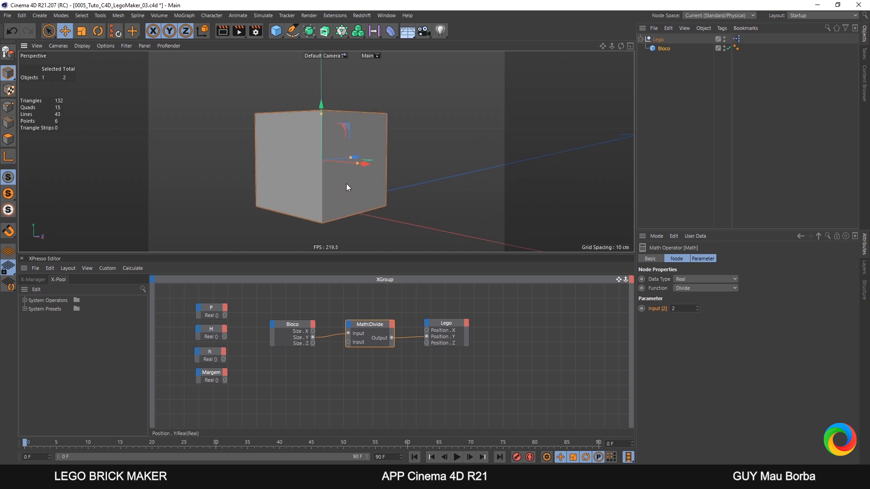
Try raising the Bloco cube's Y size to 9 cm, and undo the change
left_click(663, 51)
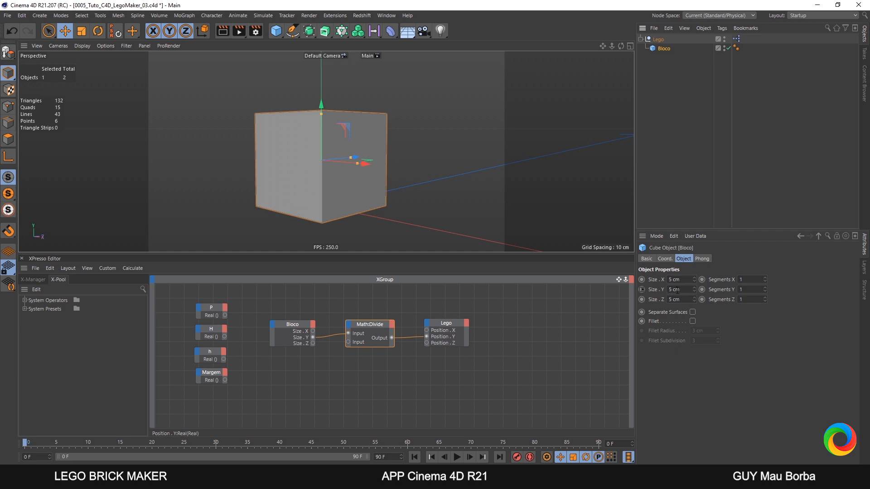
left_click_drag(695, 290, 695, 295)
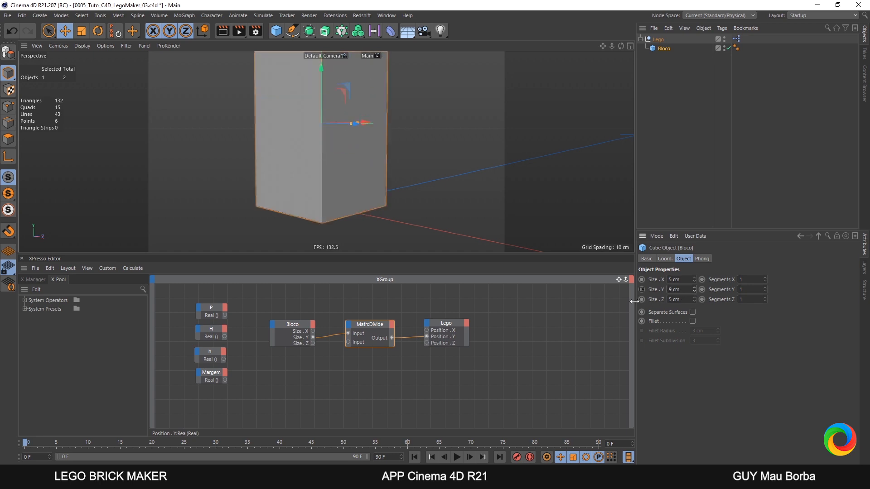
key("ctrl+z")
Duplicate the Math:Divide node twice, placing one copy above and one below the original
right_click_drag(460, 356, 409, 360, "alt")
middle_click_drag(410, 350, 437, 332, "alt")
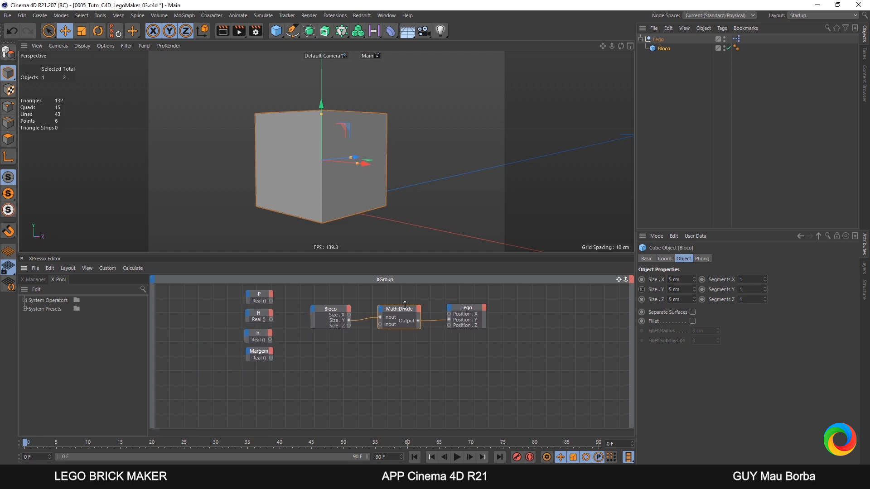
left_click_drag(404, 308, 412, 281)
middle_click_drag(411, 304, 438, 326, "alt")
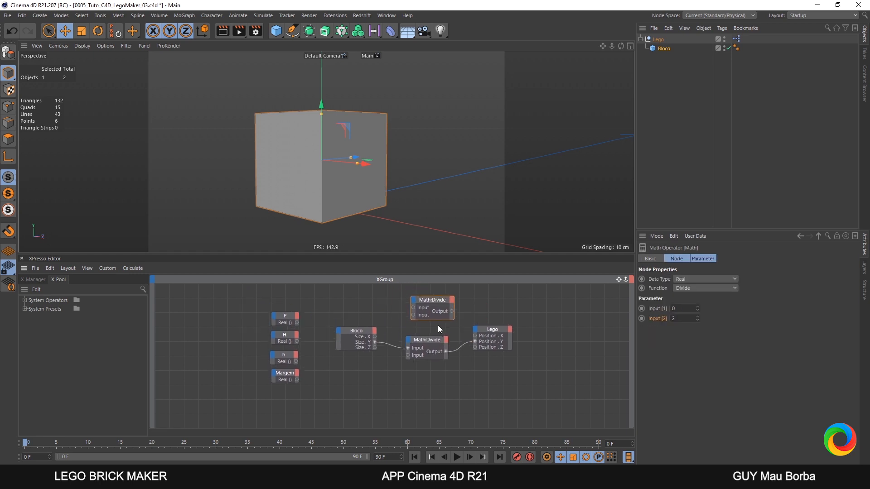
left_click_drag(426, 304, 425, 366, "ctrl")
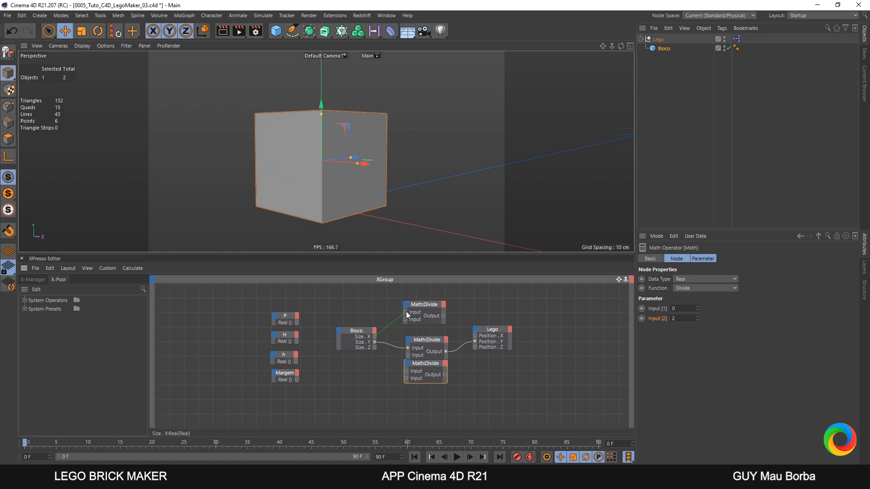
Wire Bloco's Size X and Size Z through the upper and lower Math:Divide nodes to Lego's Position X and Position Z
left_click_drag(406, 312, 407, 314)
left_click_drag(474, 336, 475, 336)
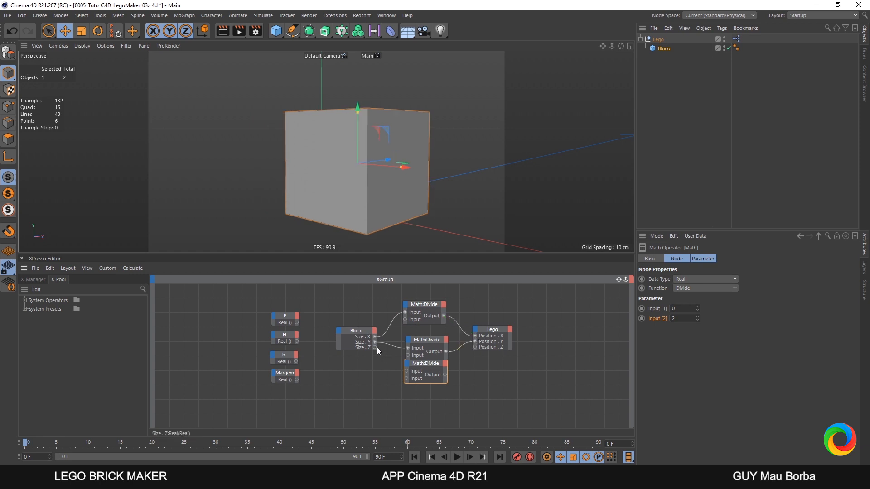
left_click_drag(402, 376, 406, 371)
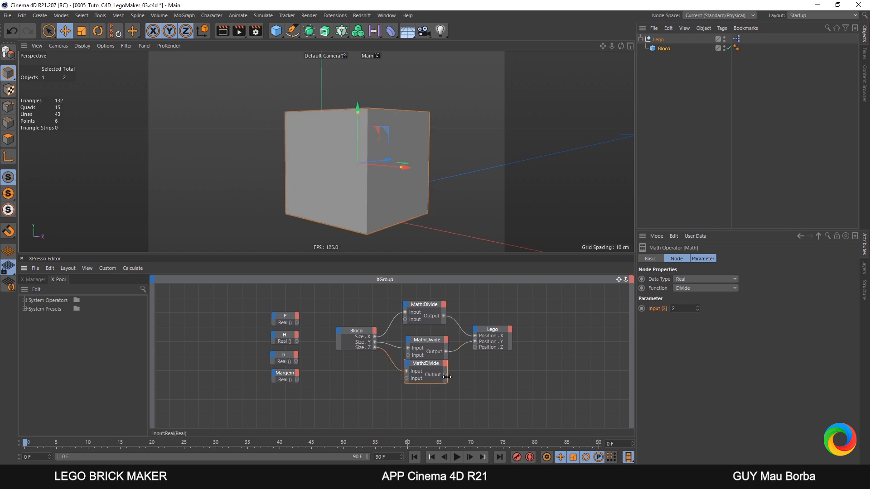
left_click_drag(474, 347, 475, 346)
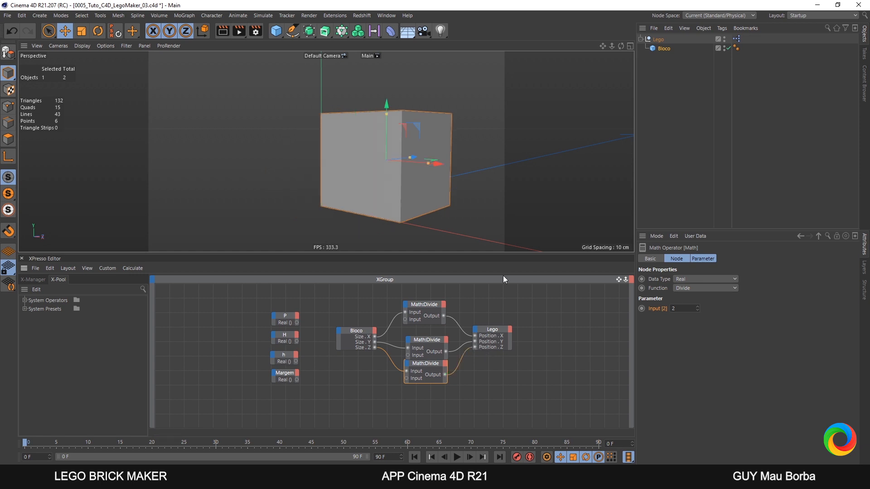
Try varying the Bloco cube's X and Z sizes, and return both to 5 cm
left_click(664, 48)
left_click_drag(695, 279, 697, 300)
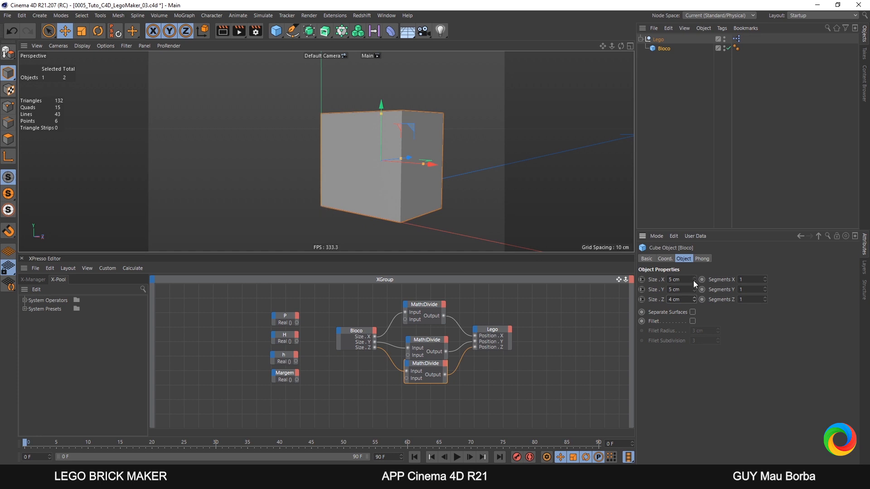
left_click_drag(693, 281, 695, 279)
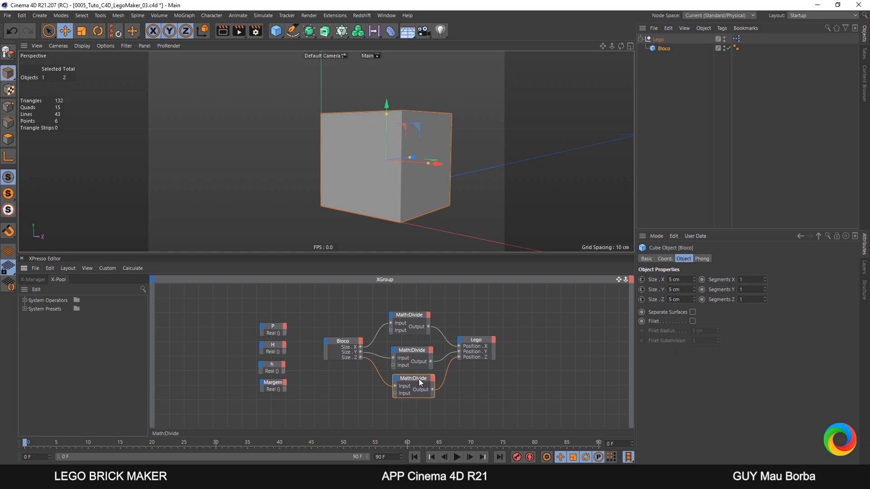
Convert the Bloco, Lego and three Math:Divide nodes into one XGroup
left_click_drag(419, 379, 420, 380)
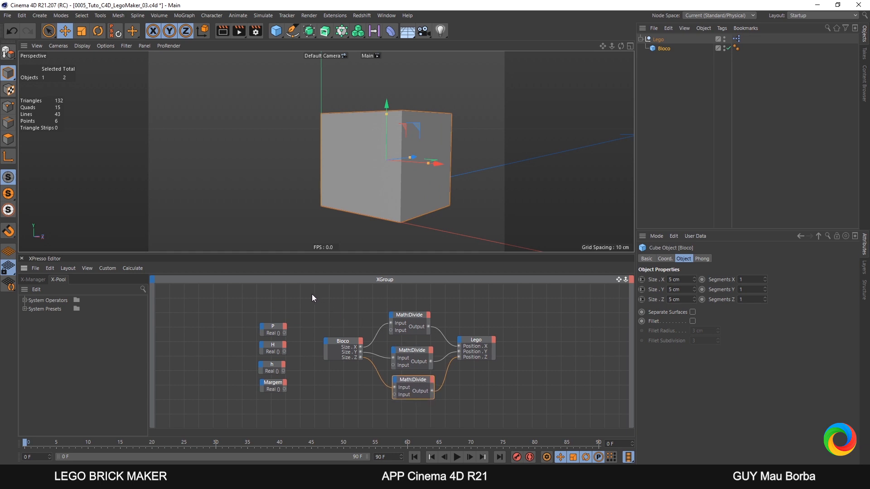
left_click_drag(311, 296, 513, 414)
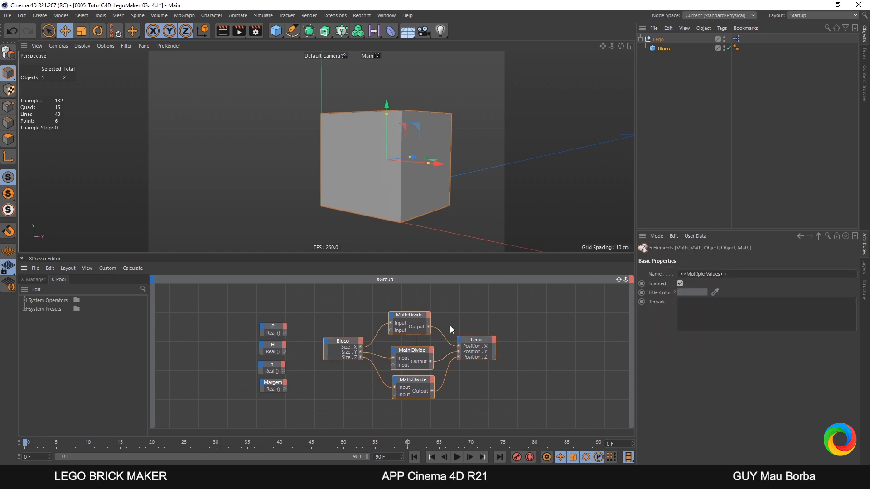
right_click(405, 324)
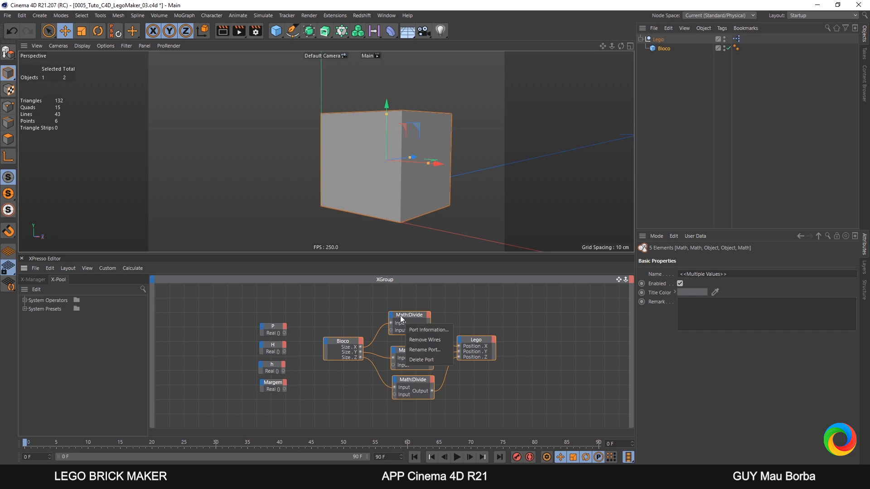
right_click(402, 314)
right_click(403, 315)
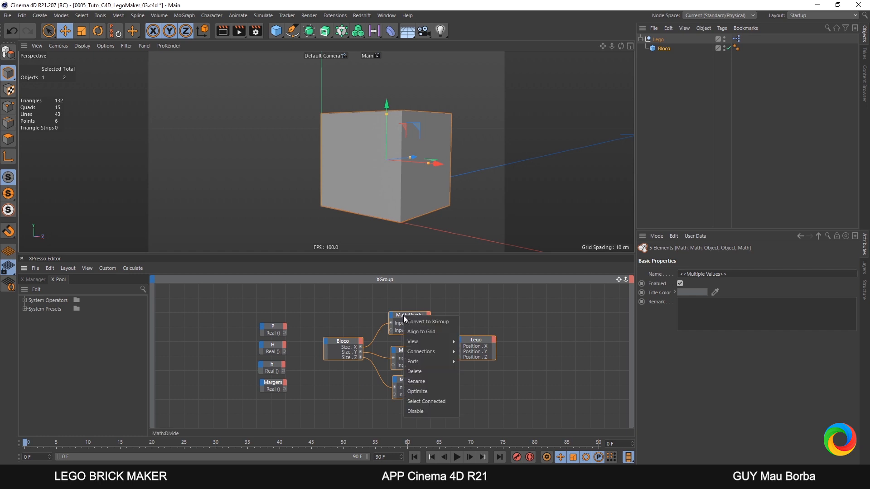
left_click(436, 322)
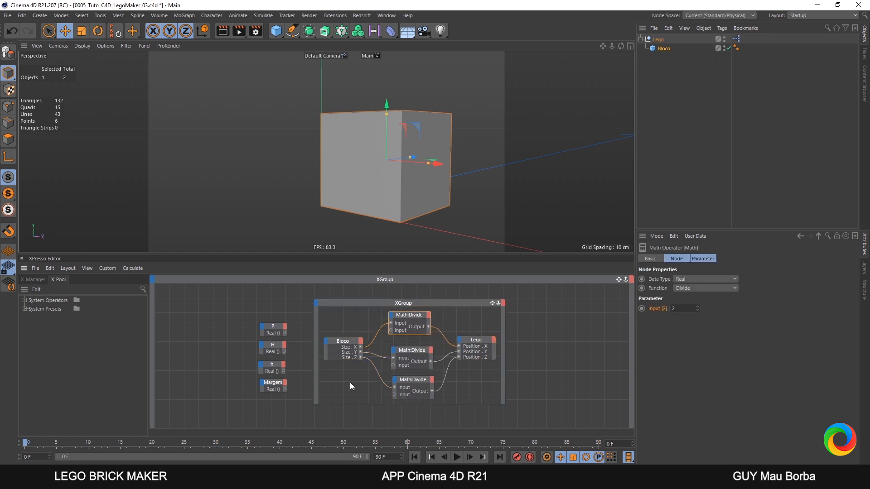
Rename the new XGroup as Alinhamento
mouse_move(431, 301)
left_mouse_down()
mouse_move(451, 302)
mouse_move(409, 311)
mouse_move(427, 299)
left_mouse_up()
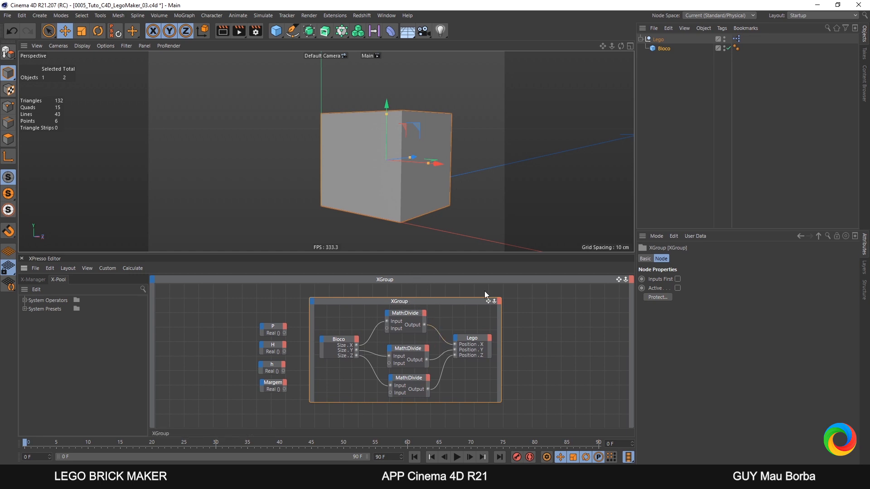
left_click(645, 258)
double_click(709, 285)
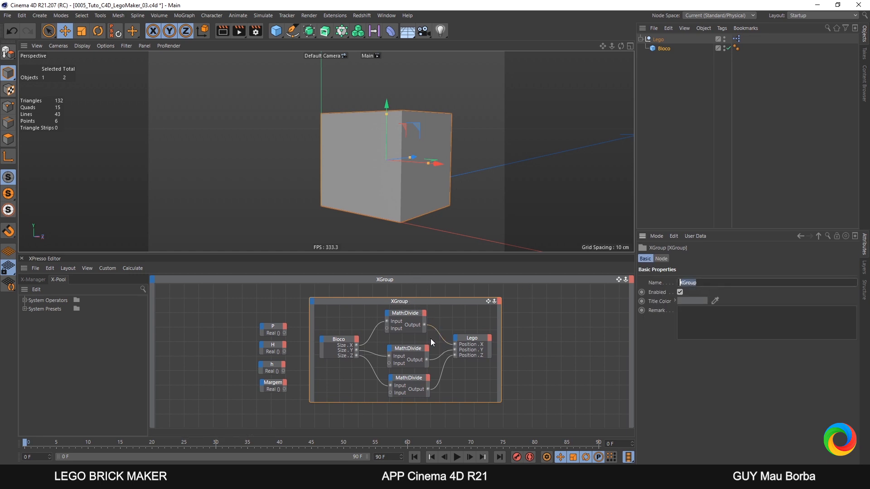
type("Alinhamento")
key("Return")
Collapse the Alinhamento group in the node editor and expand it again
left_click_drag(378, 179, 541, 196, "alt")
right_click_drag(416, 178, 384, 196, "alt")
left_click_drag(393, 193, 434, 203, "alt")
mouse_move(409, 203)
right_mouse_down("alt")
mouse_move(419, 196)
mouse_move(412, 200)
right_mouse_up("alt")
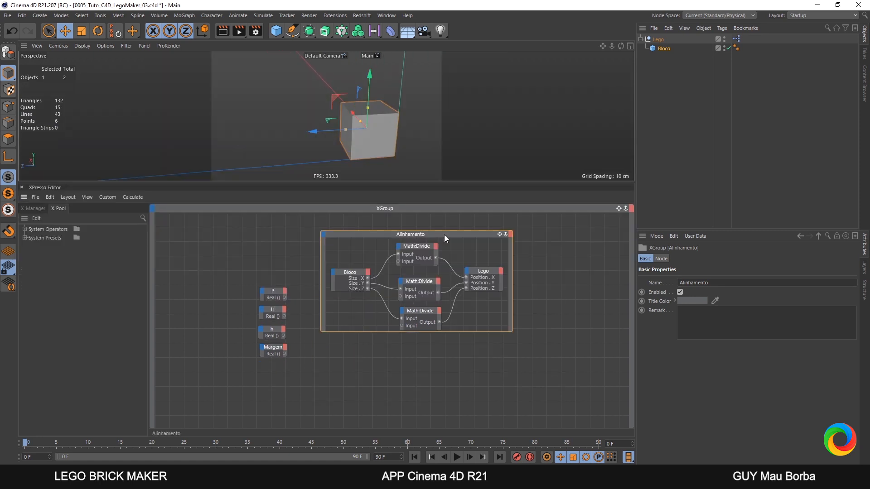
double_click(448, 233)
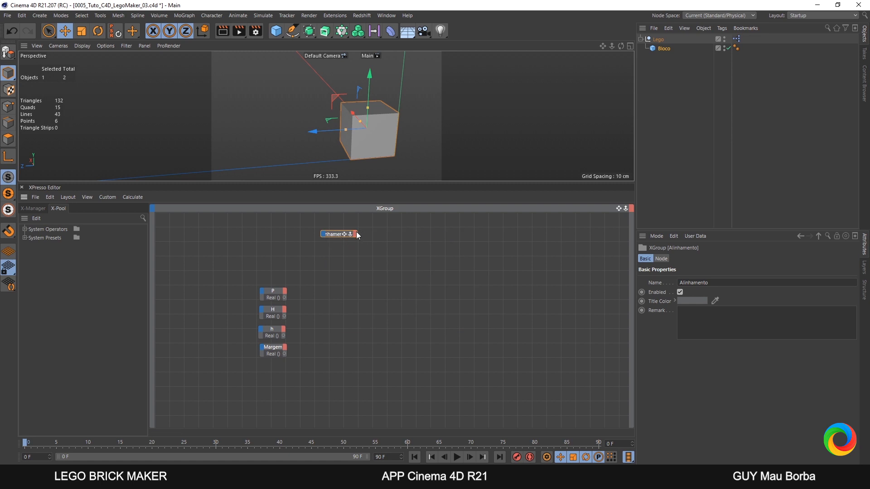
double_click(335, 234)
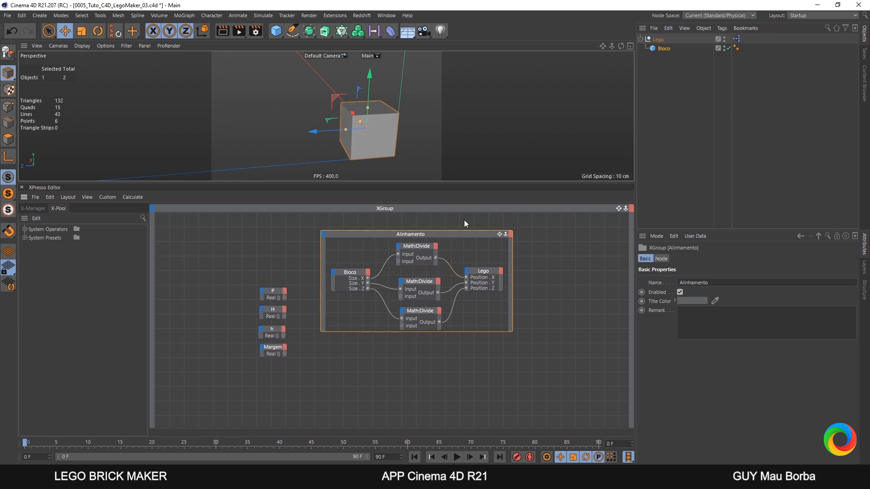
Add a user data parameter named Largura to the Lego null
left_click(659, 39)
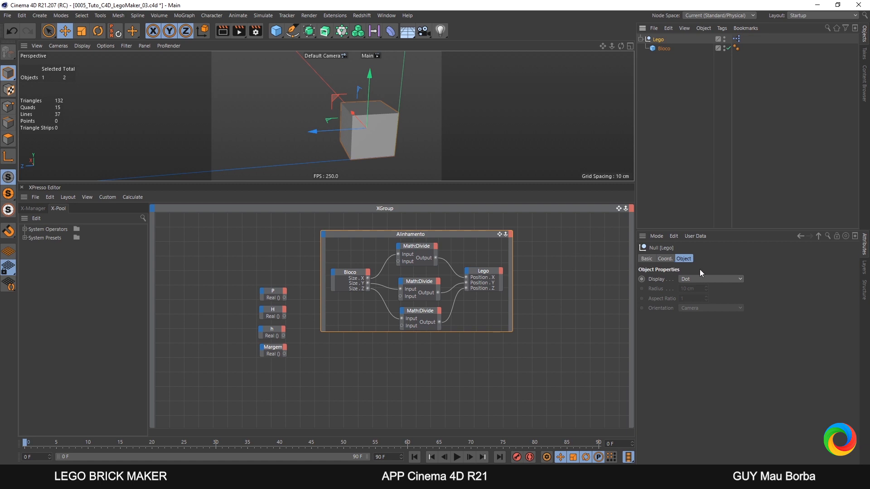
left_click(697, 236)
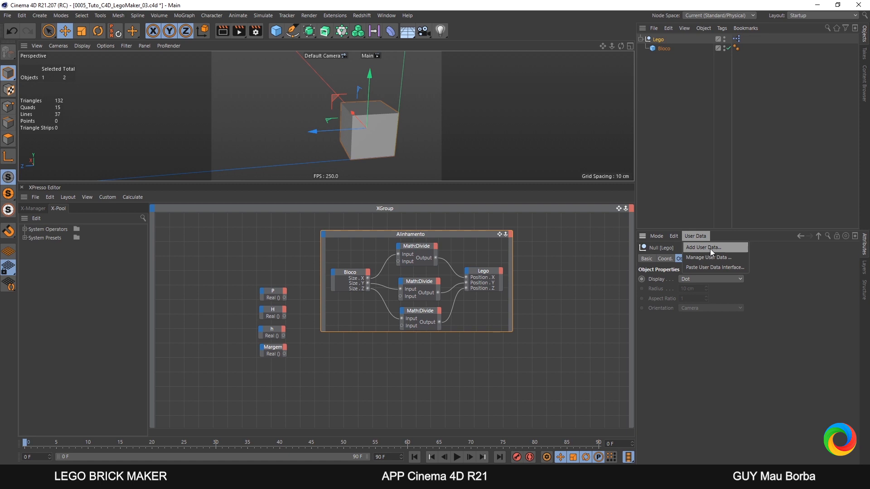
left_click(710, 248)
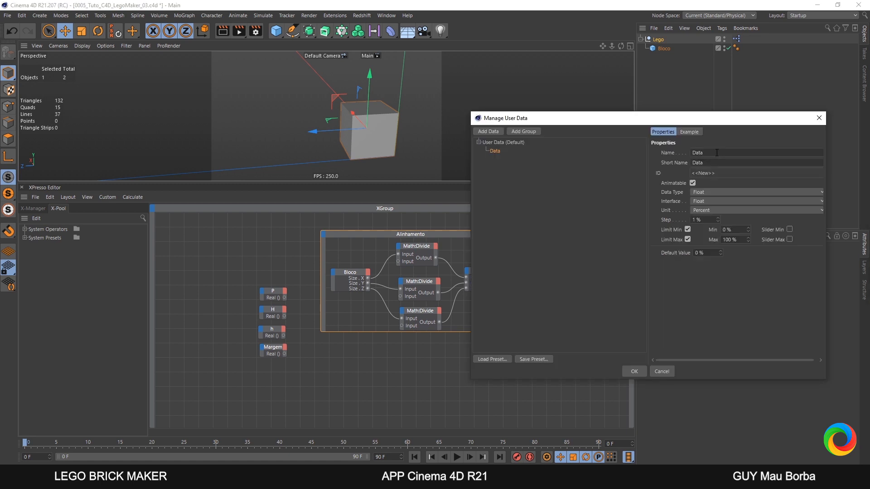
double_click(717, 152)
type("Largura")
key("Tab")
Set Largura's data type to Integer and its interface to Integer Slider
left_click(717, 192)
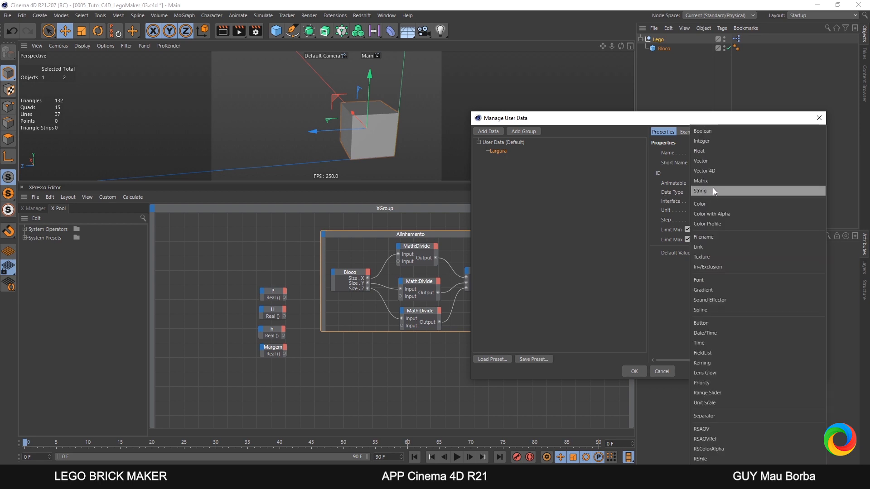
left_click(709, 143)
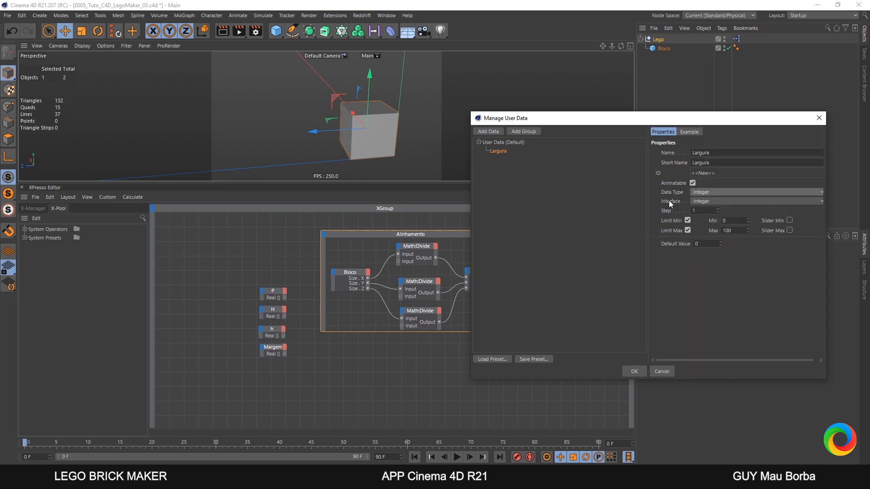
left_click(708, 200)
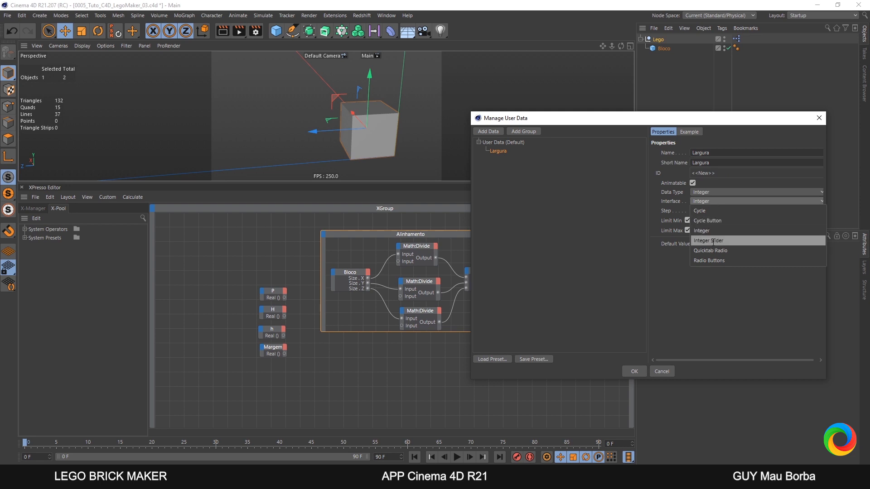
left_click(712, 241)
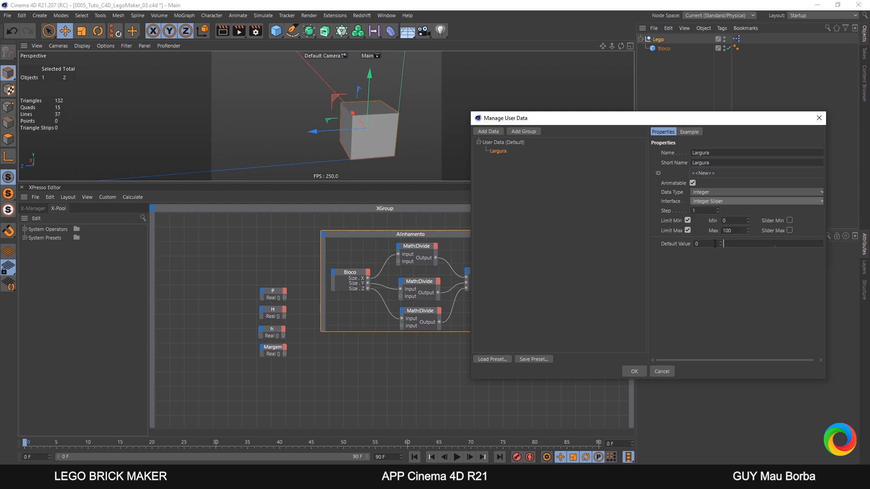
Limit Largura to a minimum of 1 and a maximum of 2, and enable its slider limits
left_click(724, 221)
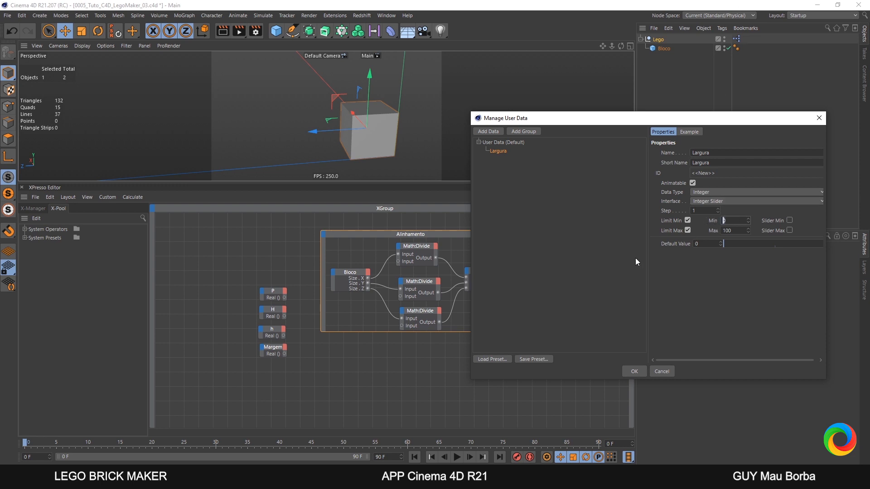
type("1")
key("Tab")
type("2")
left_click(790, 220)
left_click_drag(748, 361, 782, 357)
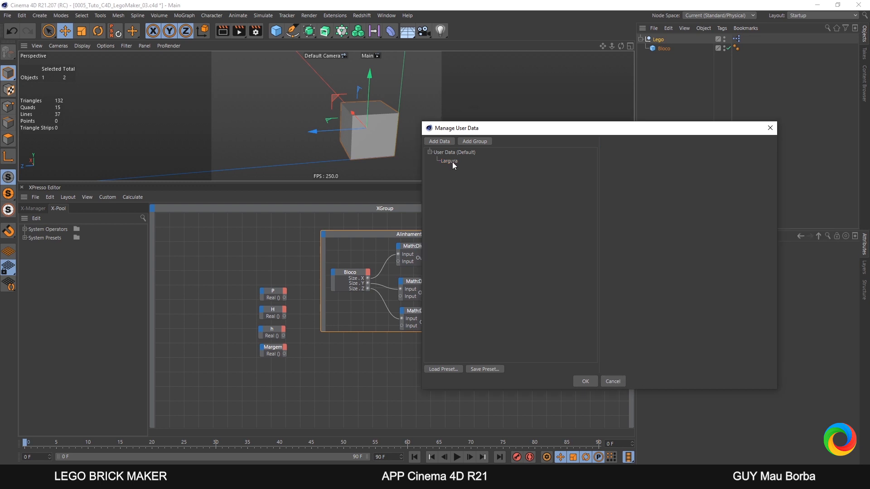
Duplicate the Largura parameter in the user data list and name the copy Comprimento
right_click(453, 161)
left_click(467, 169)
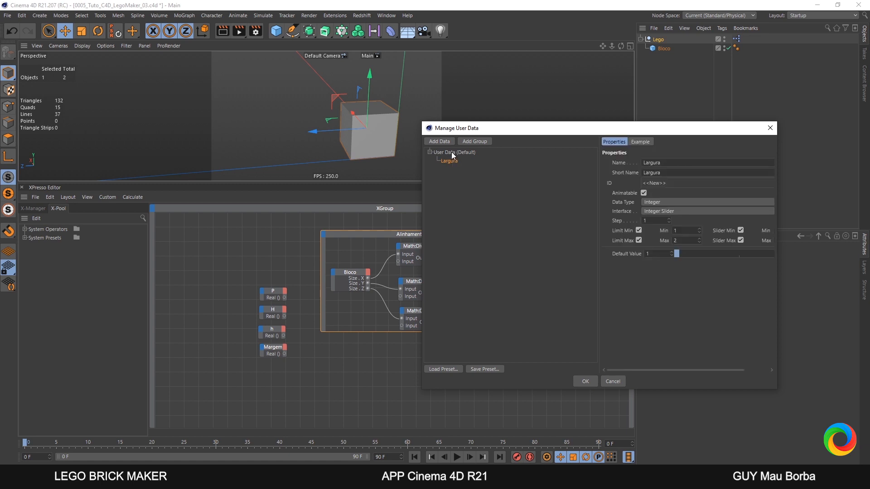
right_click(451, 152)
left_click(453, 166)
type("Comprimento")
key("Tab")
Set both the maximum limit and the slider maximum of Comprimento to 10
left_click(676, 231)
left_click(683, 242)
type("10")
key("Return")
left_click_drag(684, 368, 710, 371)
double_click(756, 240)
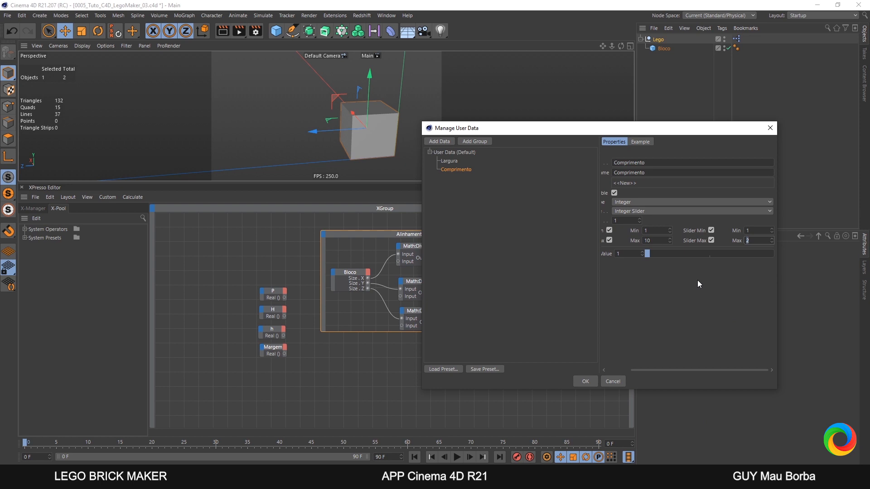
type("10")
key("Return")
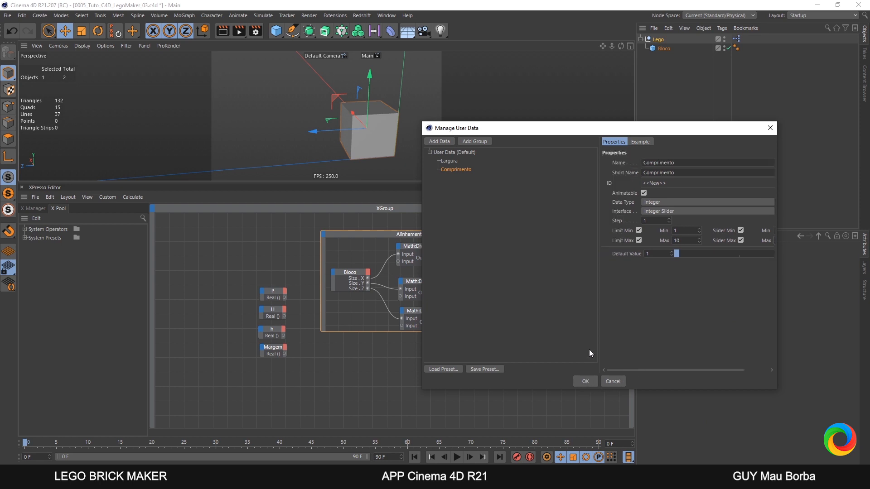
Apply the user data changes and try out the Largura slider on the Lego null
left_click(585, 381)
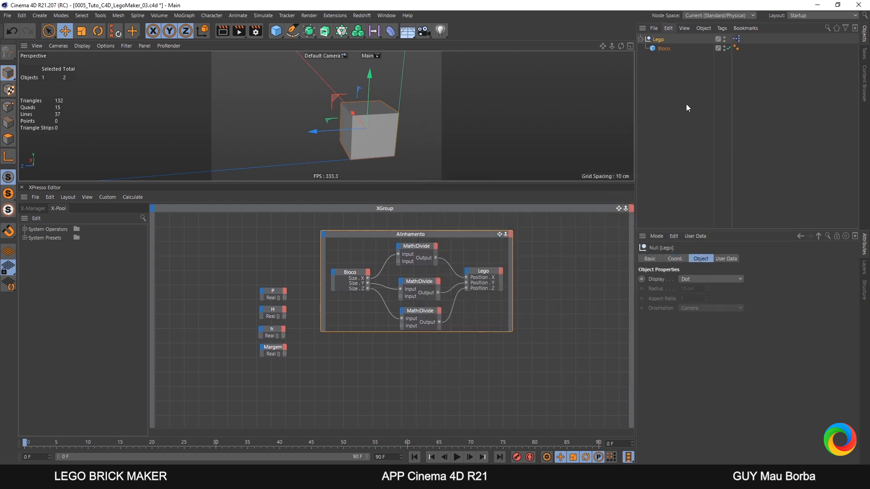
left_click(727, 258)
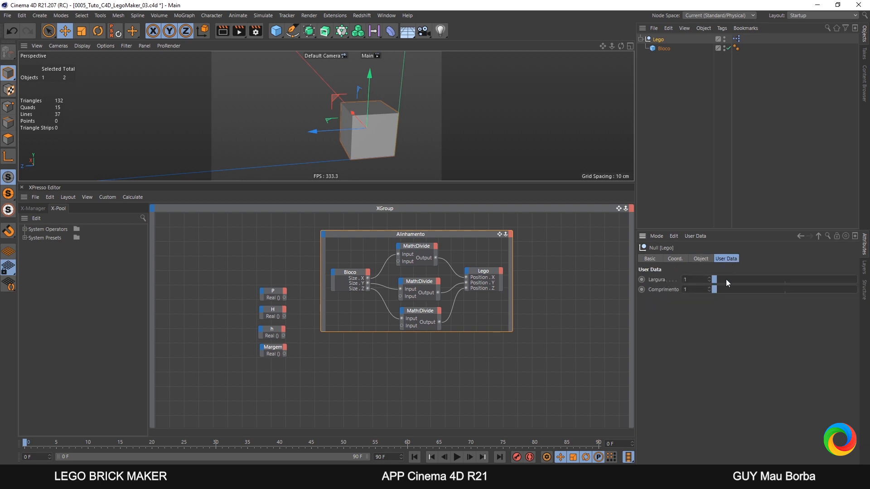
mouse_move(726, 280)
left_mouse_down()
mouse_move(816, 277)
mouse_move(757, 283)
mouse_move(852, 290)
mouse_move(716, 289)
mouse_move(859, 290)
mouse_move(715, 287)
left_mouse_up()
Add another user data parameter named Baixo Perfil to the Lego null
left_click(695, 235)
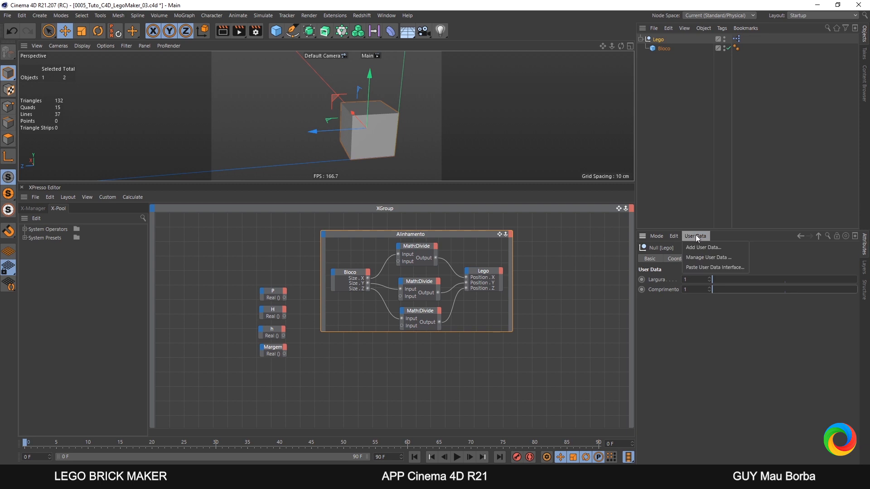
left_click(706, 248)
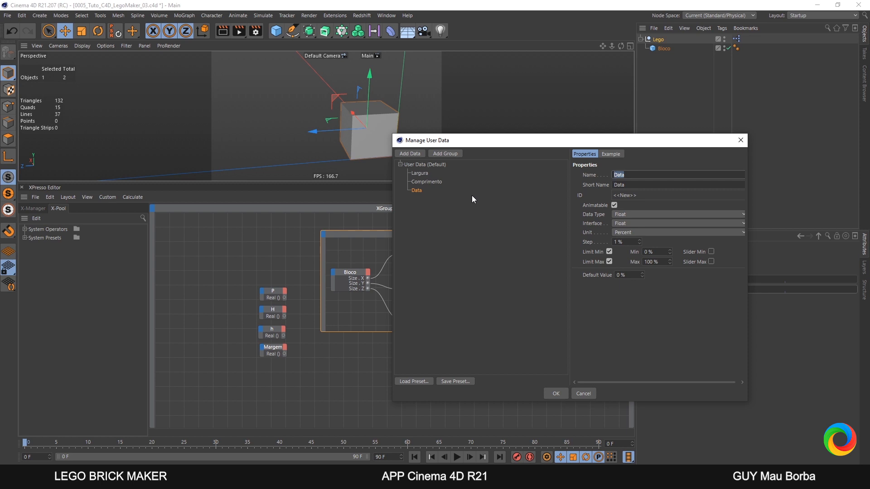
type("E")
type("aixo Perfil")
left_click(648, 164)
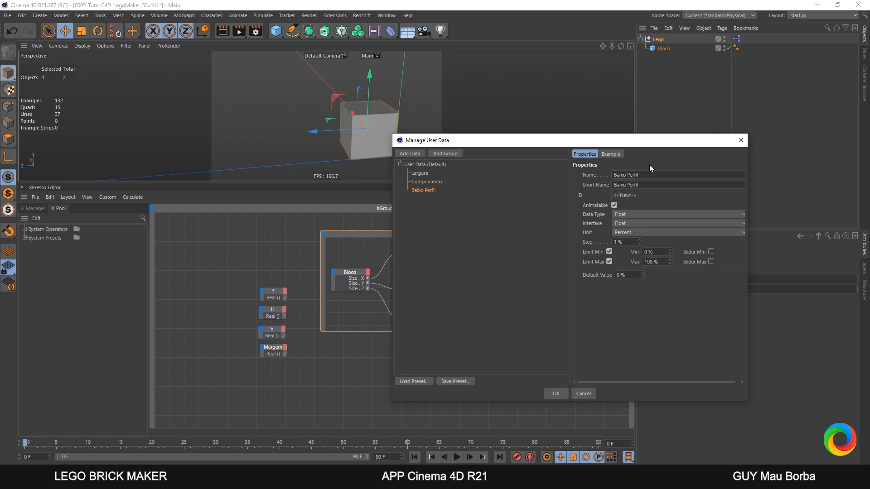
Set Baixo Perfil's data type to Boolean with its default value off, and apply the user data
left_click(617, 215)
left_click(634, 213)
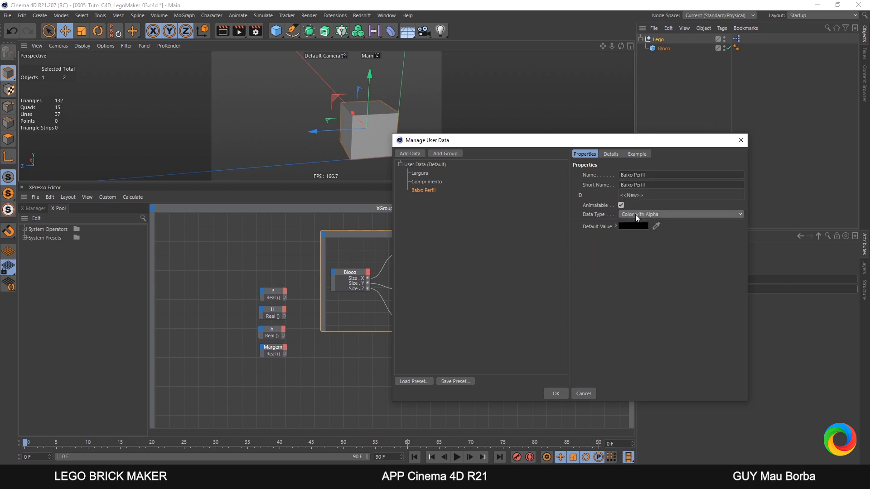
left_click(634, 214)
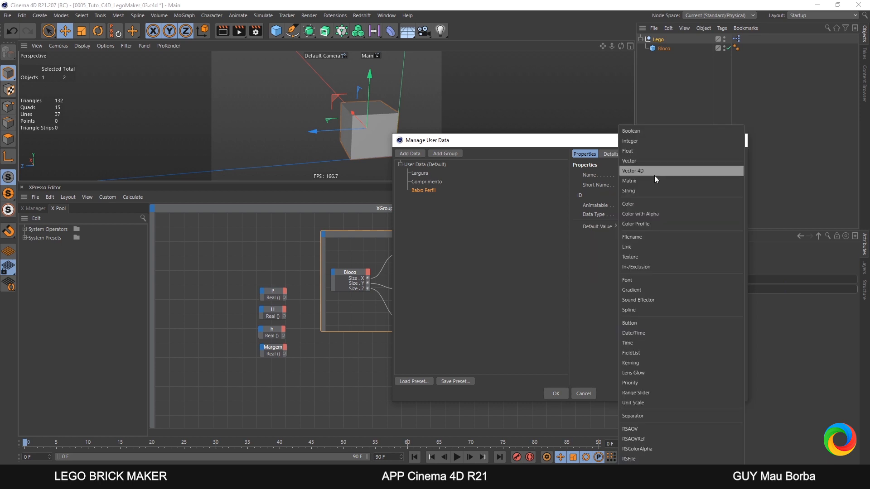
left_click(638, 132)
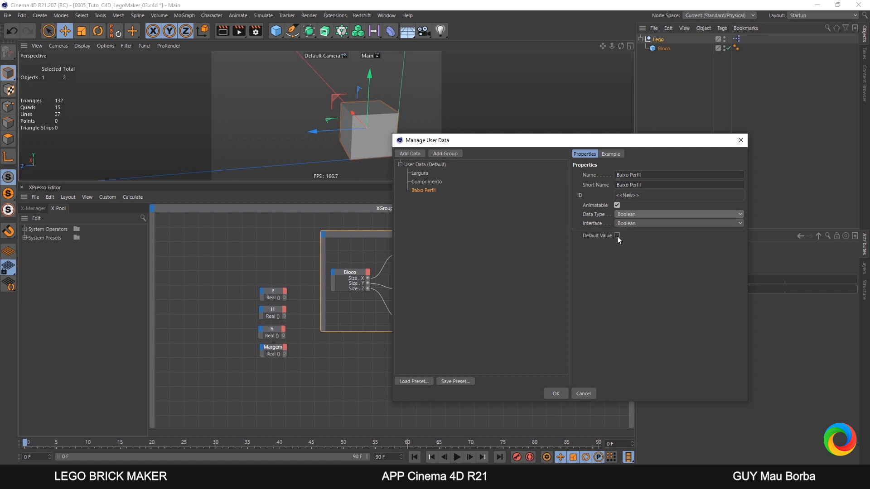
left_click(634, 224)
left_click(637, 224)
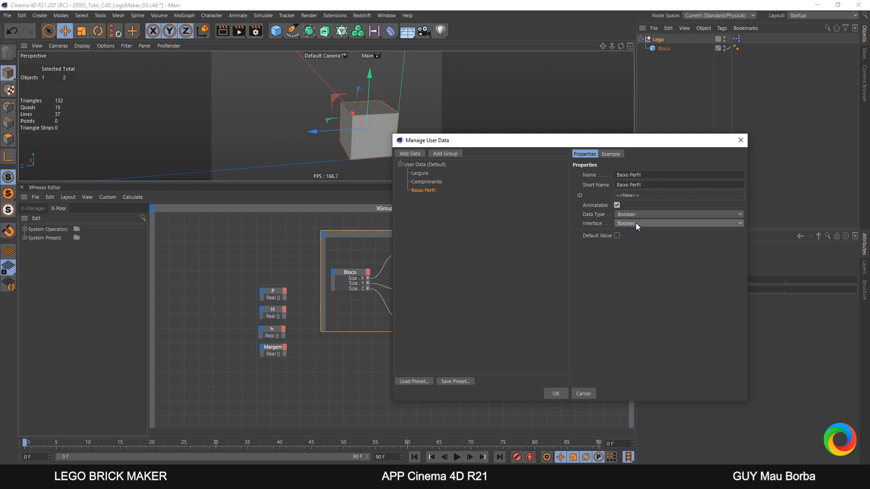
left_click(617, 235)
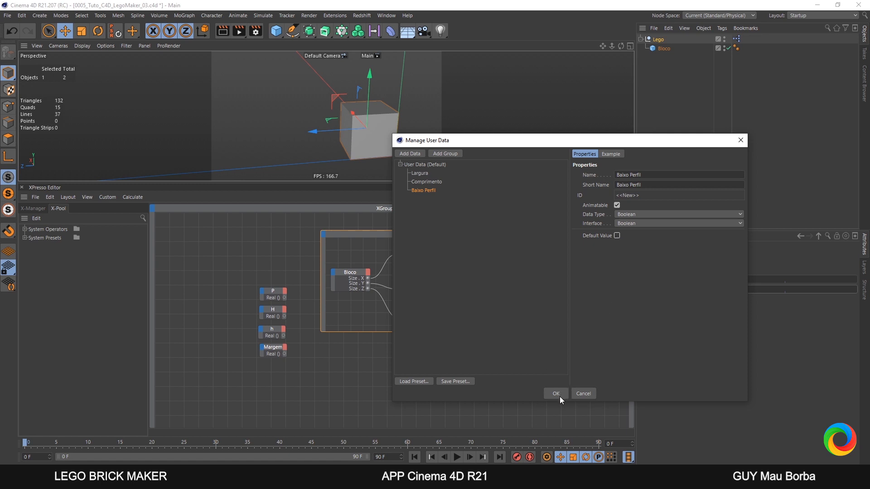
left_click(616, 236)
left_click(617, 236)
left_click(556, 394)
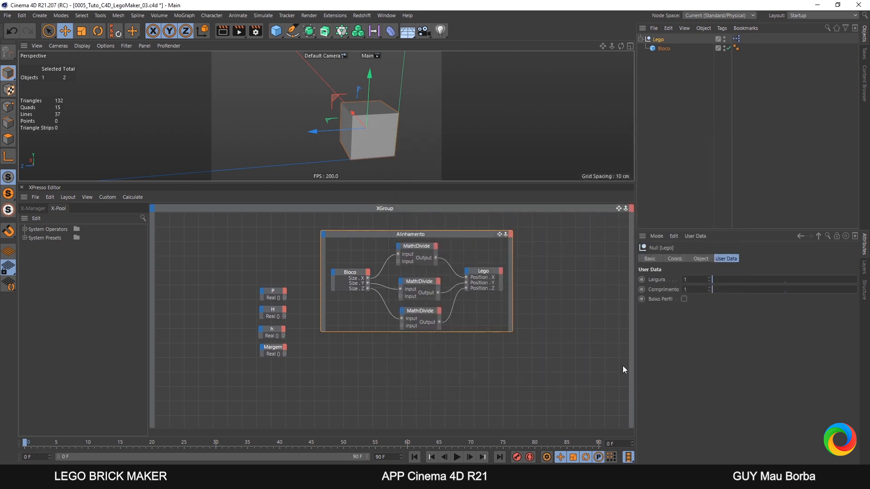
Add the Lego null as a node in the XPresso graph above the constants and enlarge it
left_click(736, 40)
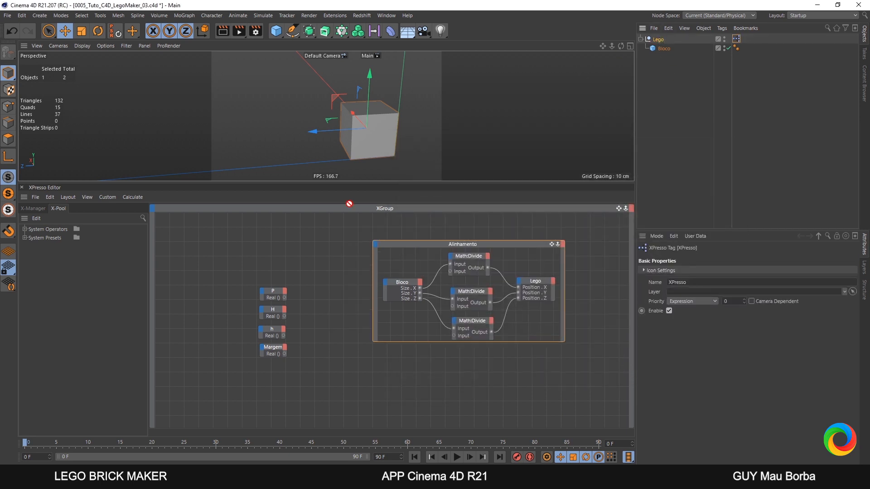
left_click_drag(272, 247, 252, 246)
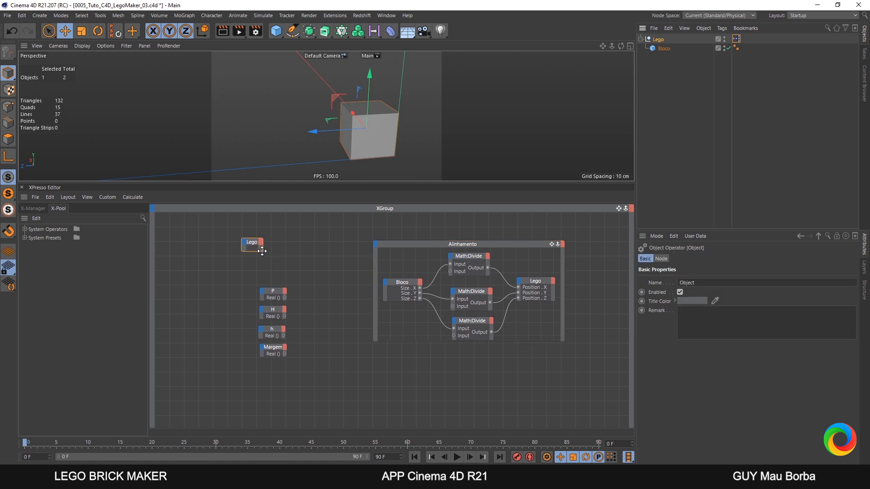
left_click_drag(272, 259, 276, 261)
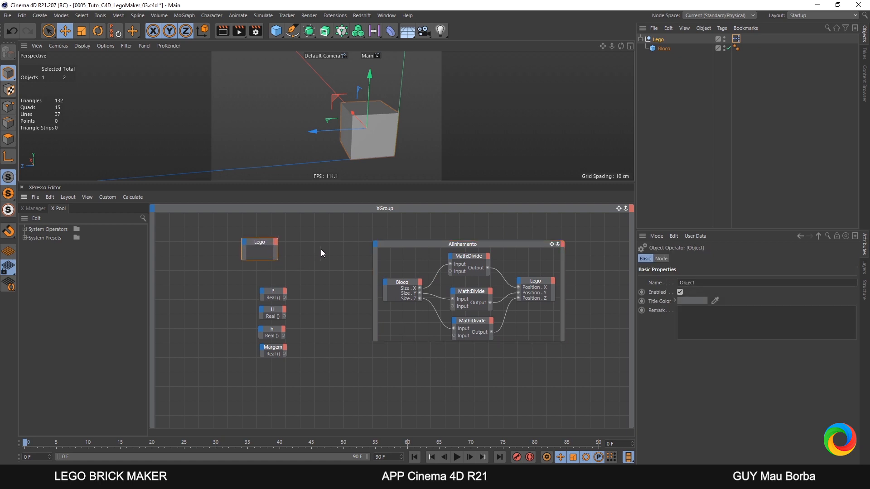
Add Largura and Comprimento as output ports on the new Lego node and widen the node
left_click(660, 40)
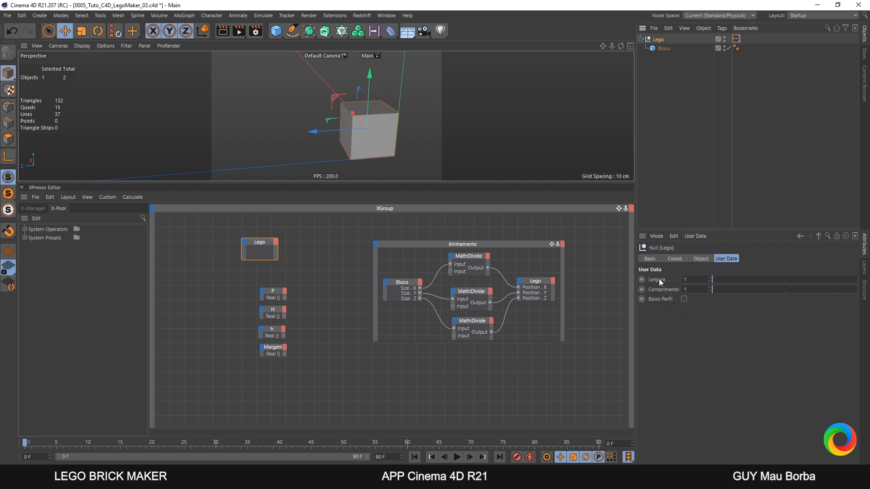
left_click_drag(659, 280, 277, 252)
left_click_drag(667, 290, 277, 261)
left_click_drag(242, 257, 226, 257)
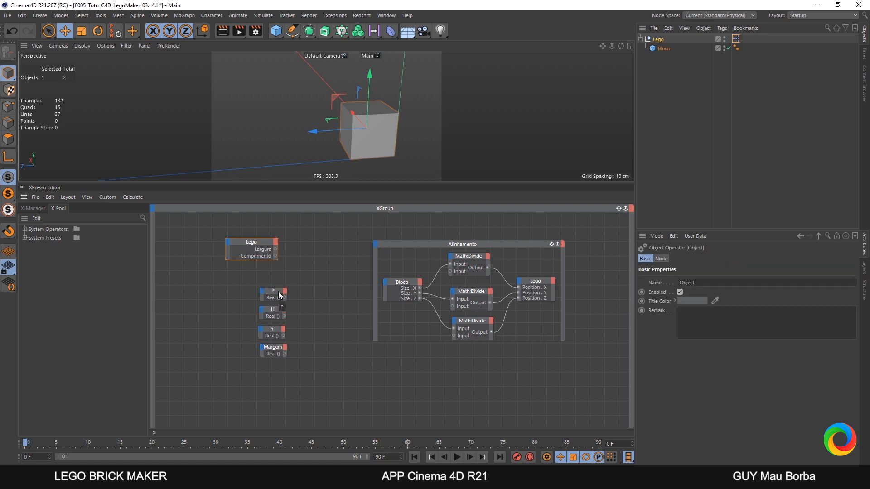
Arrange the P and Margem constants directly below the Lego node, with H and h grouped separately further down
left_click(278, 296)
left_click_drag(277, 295, 268, 272)
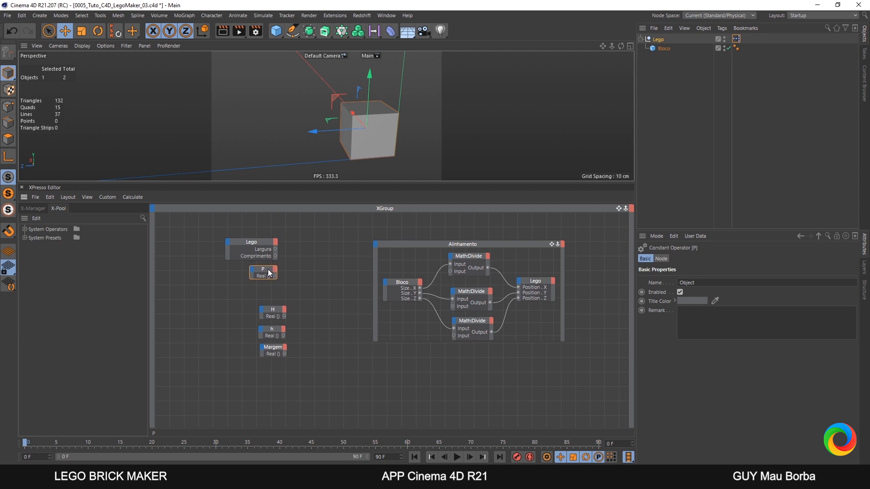
left_click_drag(278, 347, 243, 360)
left_click_drag(279, 312, 266, 342)
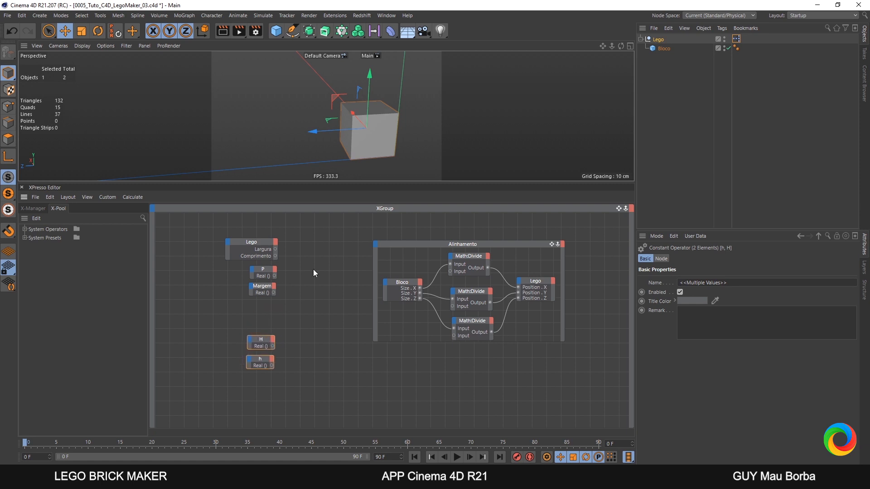
left_click_drag(299, 232, 216, 302)
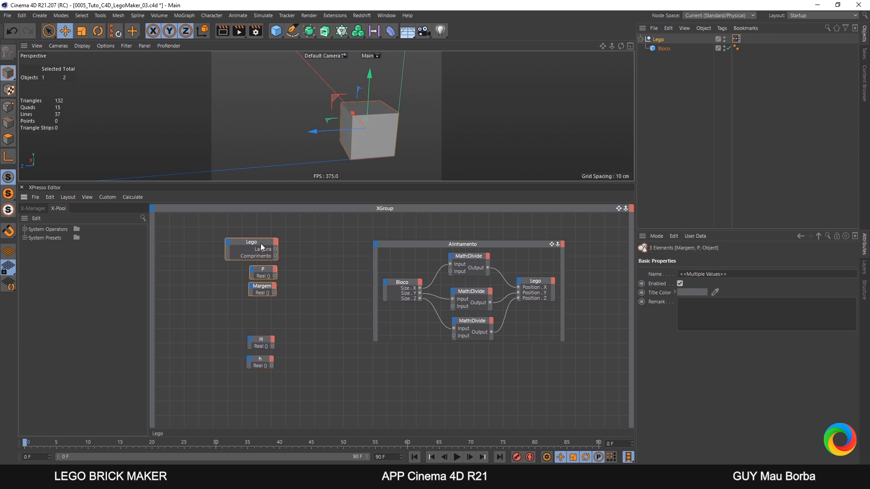
left_click_drag(262, 241, 245, 241)
left_click(244, 243)
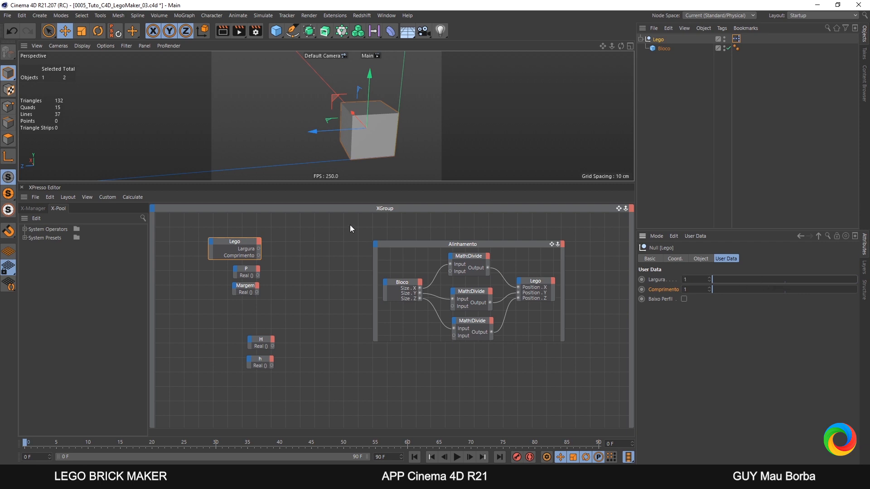
Add a Math node to the graph and place it beside the Lego node's outputs
left_click(246, 271)
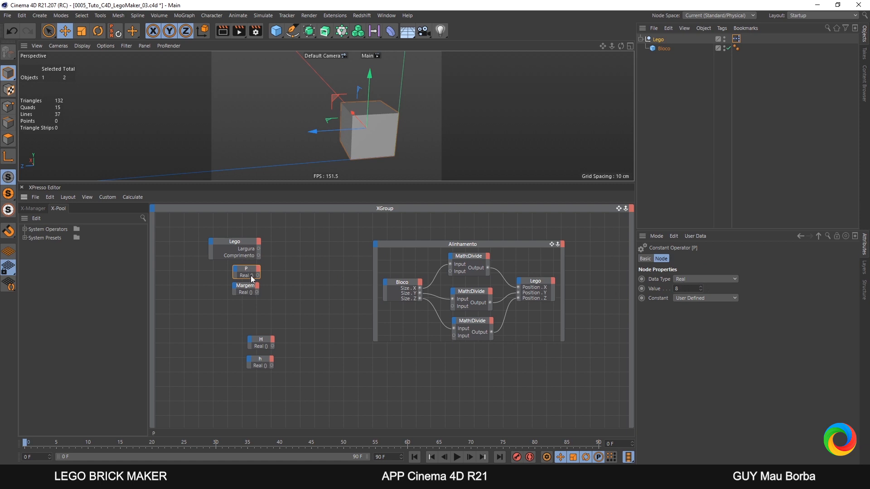
left_click(248, 248)
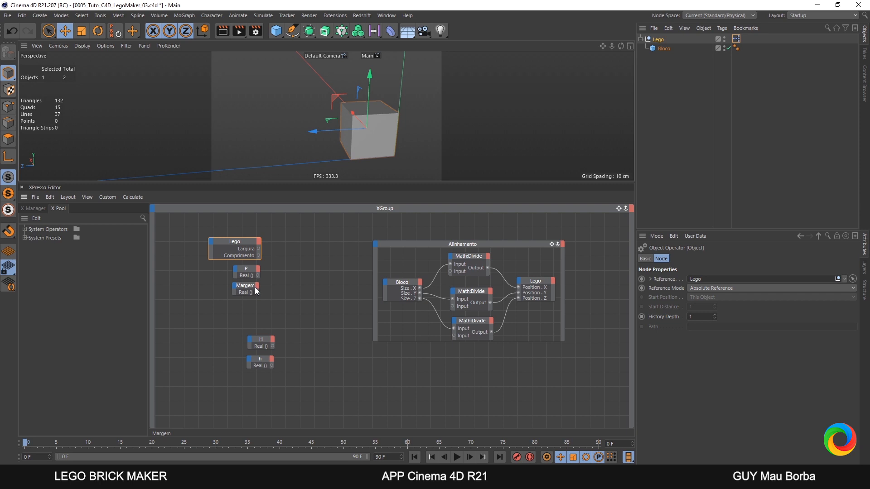
right_click(287, 252)
mouse_move(299, 258)
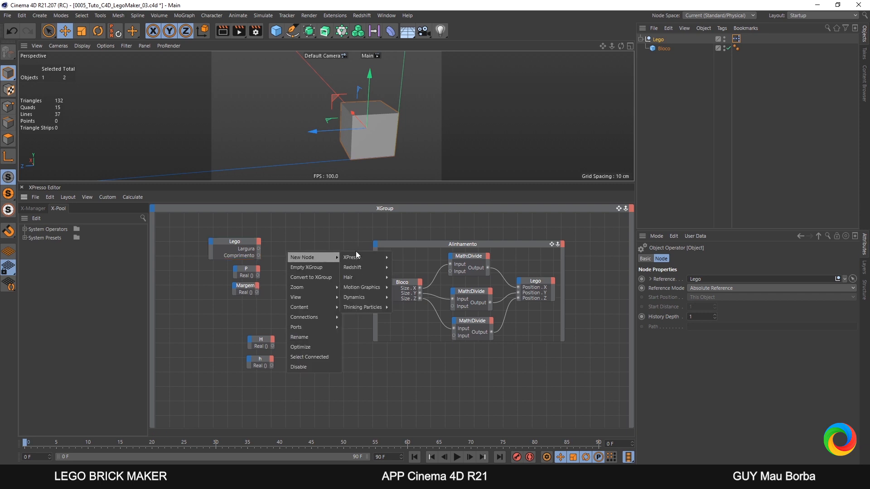
mouse_move(364, 259)
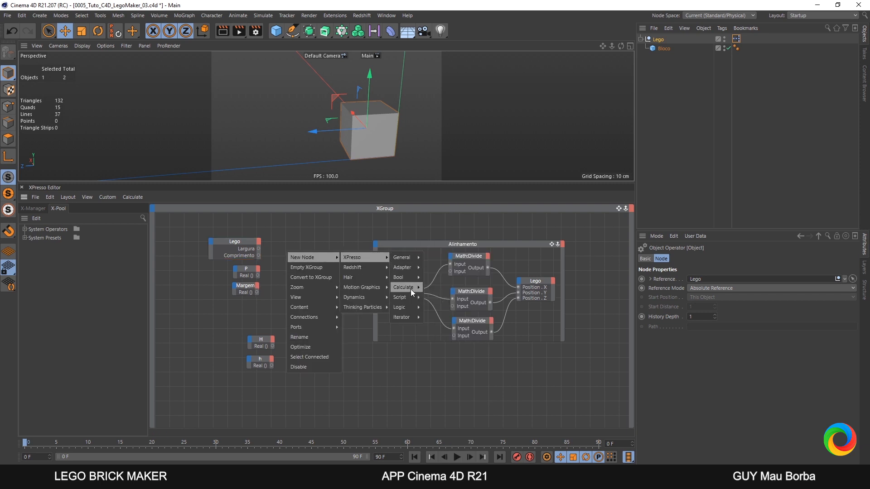
mouse_move(410, 288)
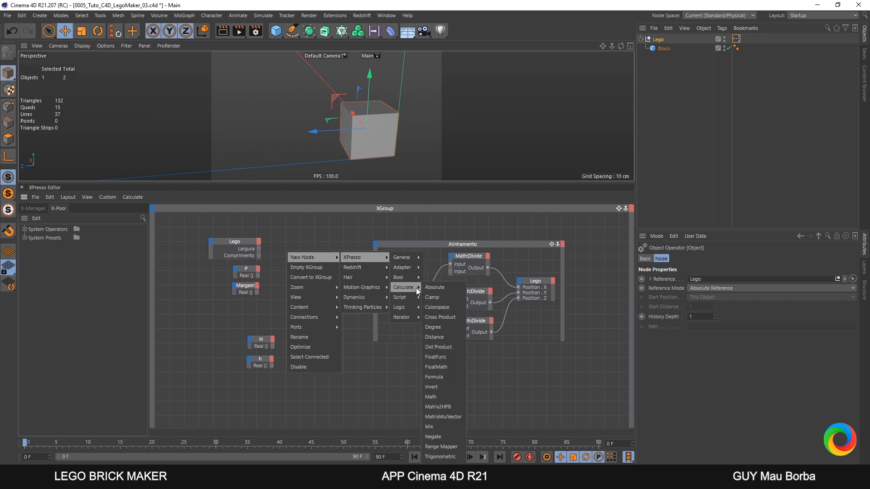
left_click(440, 397)
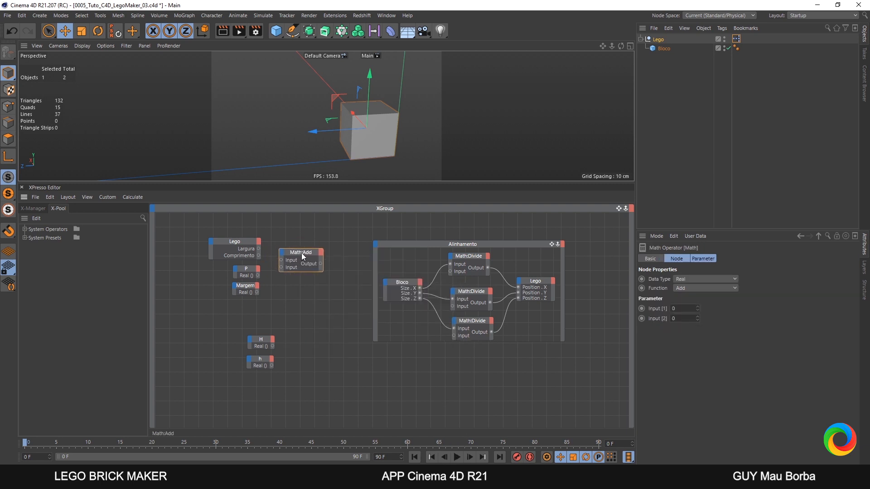
left_click_drag(310, 253, 291, 258)
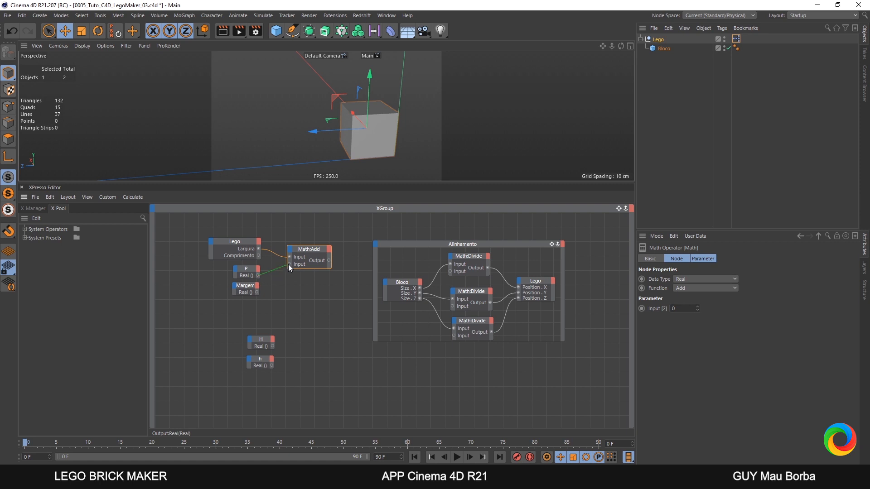
Connect Largura and P to the Math node's two inputs and set its function to Multiply
left_click_drag(289, 265, 315, 282)
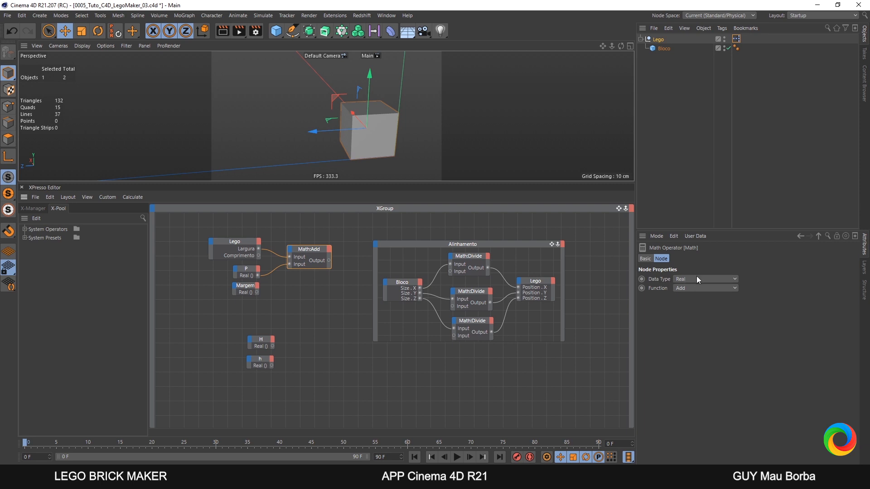
left_click(688, 288)
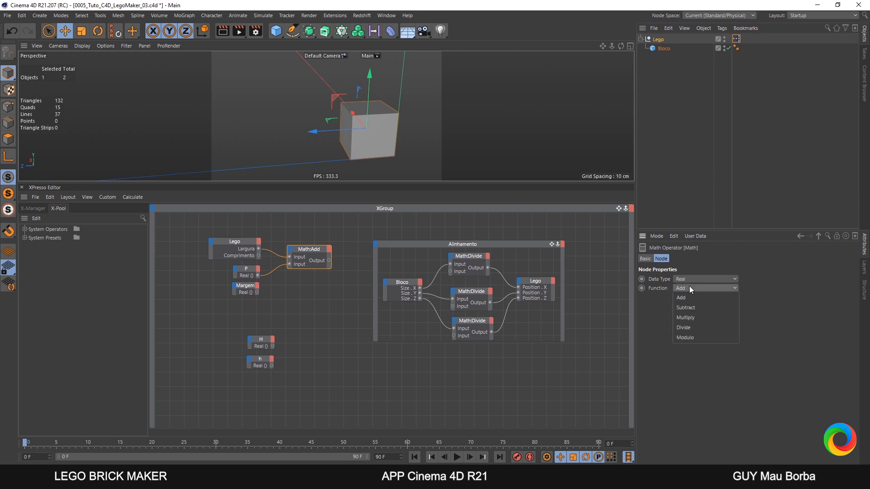
left_click(695, 317)
Move the Lego, P, Margem and Math:Multiply nodes together farther from the Alinhamento group, leaving only Math:Multiply selected
left_click_drag(318, 222, 216, 279)
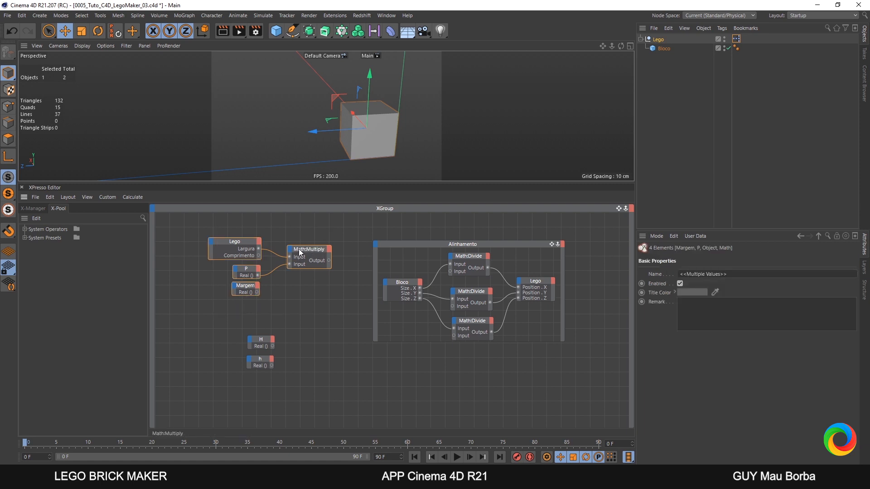
left_click_drag(300, 251, 256, 253)
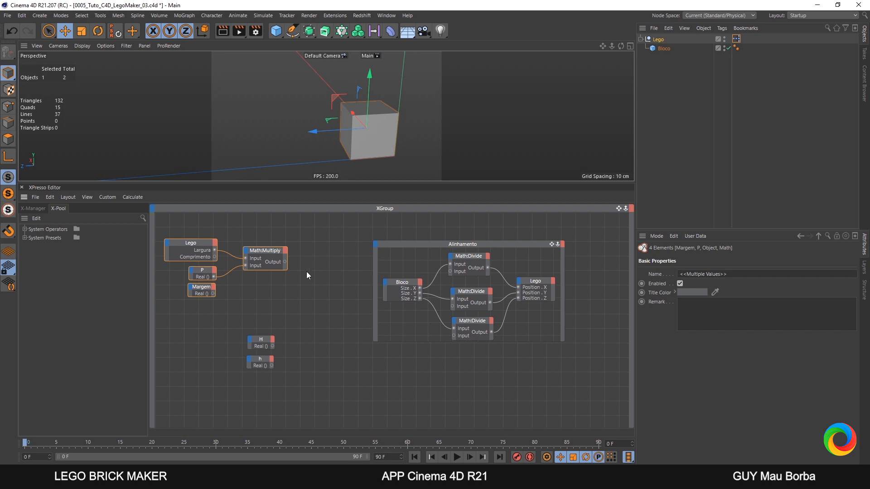
left_click(262, 256)
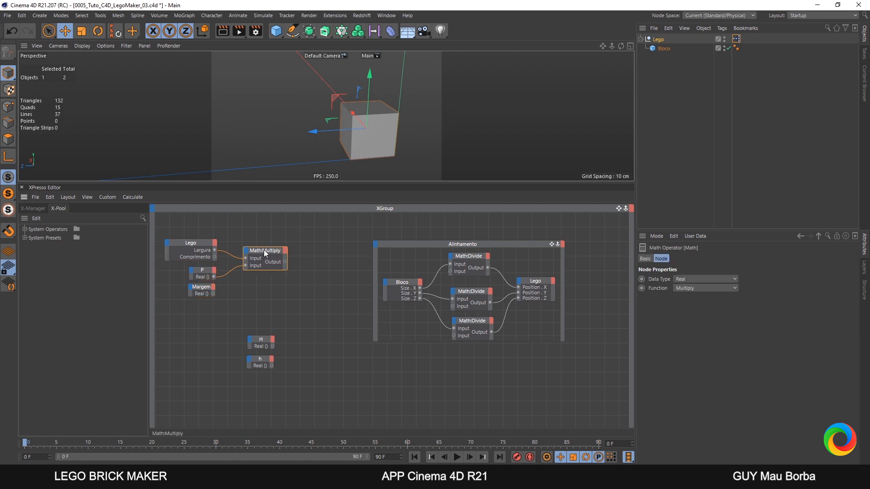
Duplicate Math:Multiply beside the original, set the copy to Subtract, and connect the original's output and Margem to its first and second inputs
left_click_drag(263, 255, 324, 247)
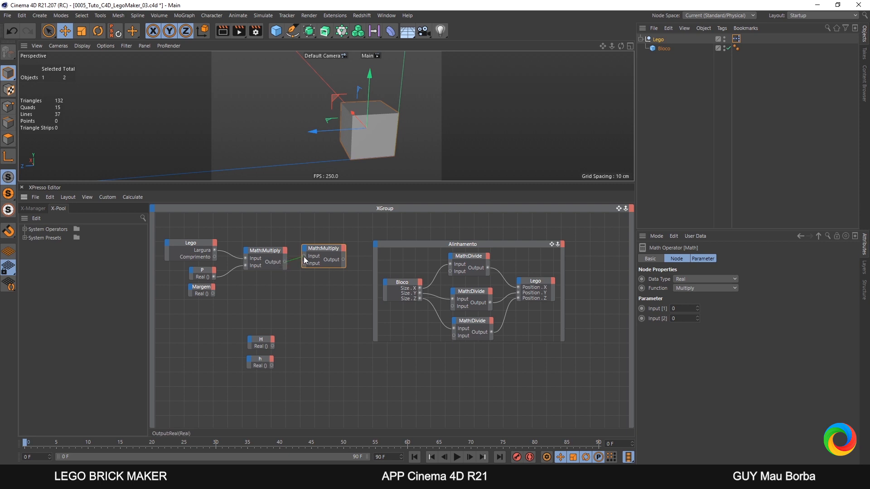
left_click_drag(305, 258, 316, 237)
left_click_drag(284, 262, 304, 256)
left_click(700, 288)
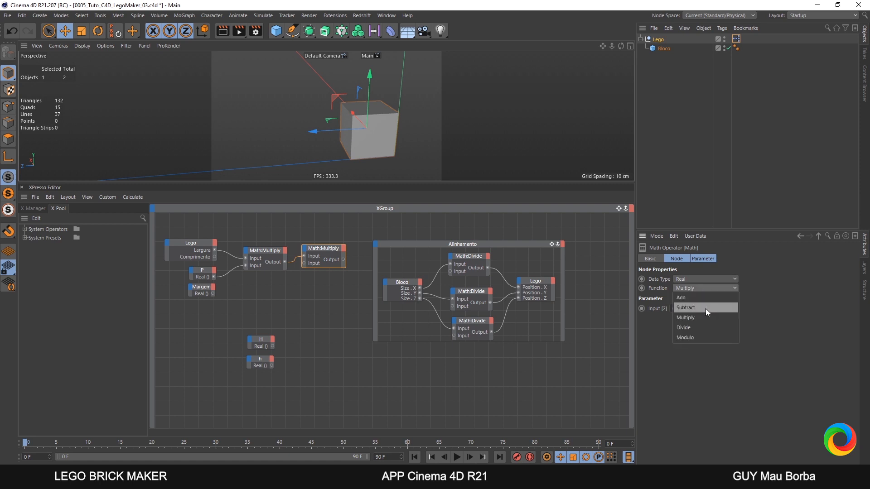
left_click(705, 308)
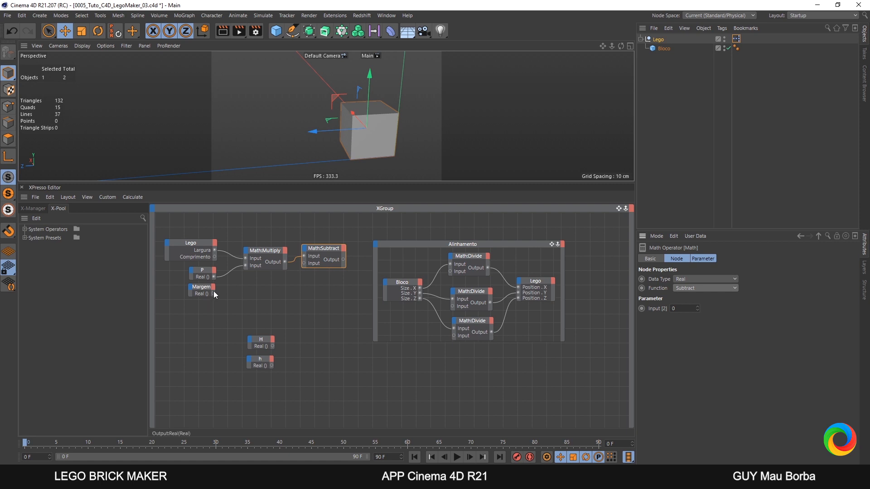
left_click_drag(213, 294, 306, 270)
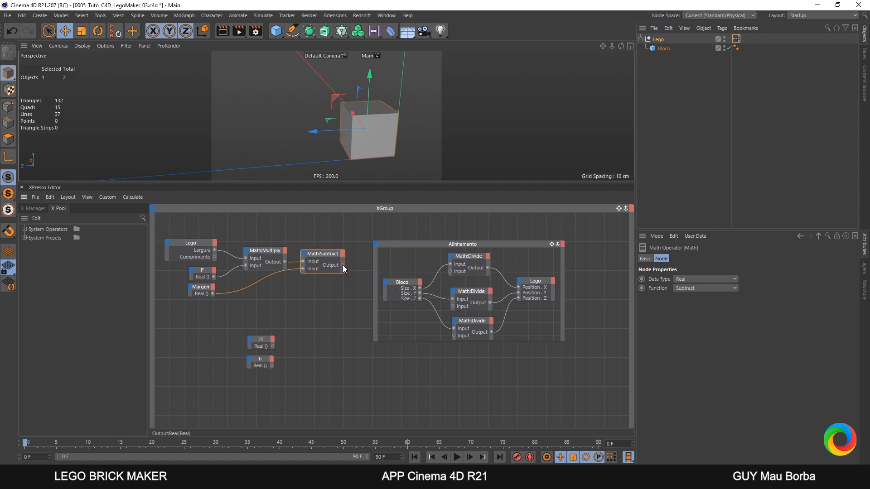
Create a Real input port on the Alinhamento group and connect the Math:Subtract output to it
left_click_drag(400, 286, 342, 266)
left_click_drag(399, 291, 400, 290)
left_click(375, 245)
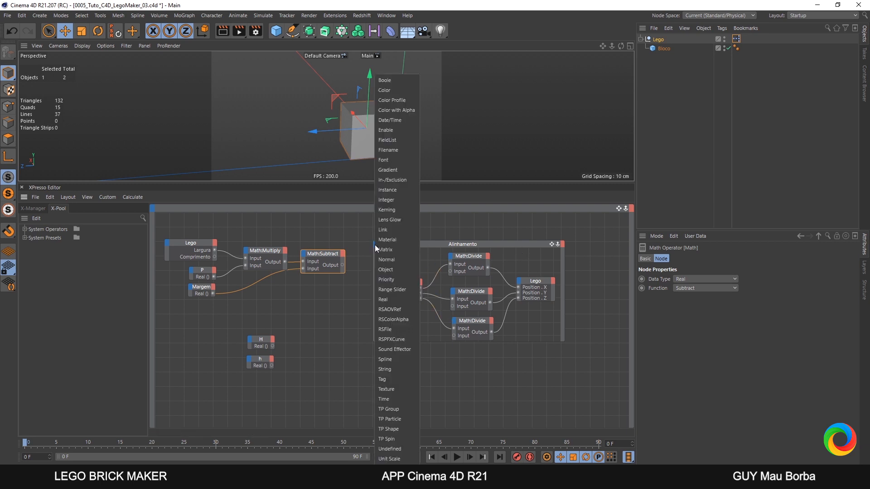
left_click(368, 251)
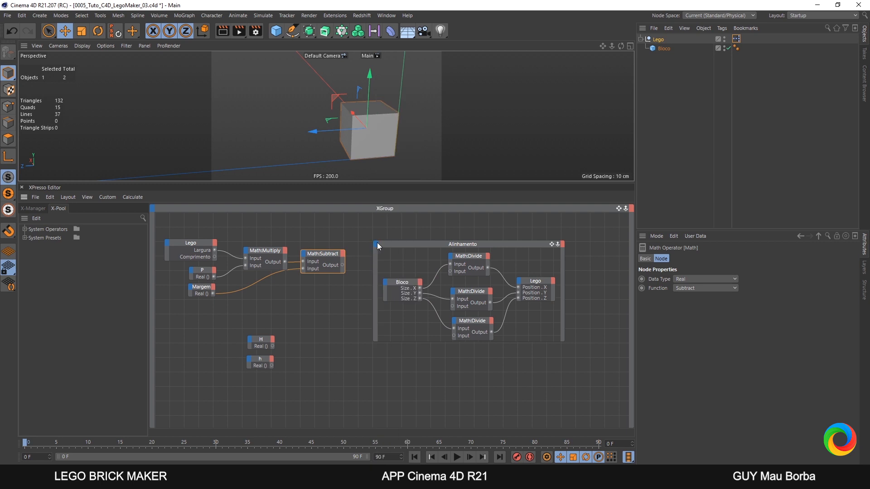
left_click(376, 244)
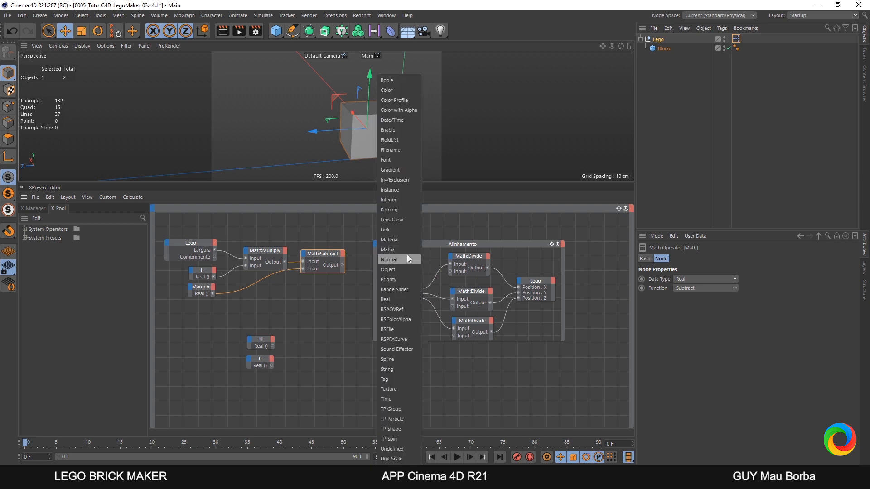
left_click(393, 300)
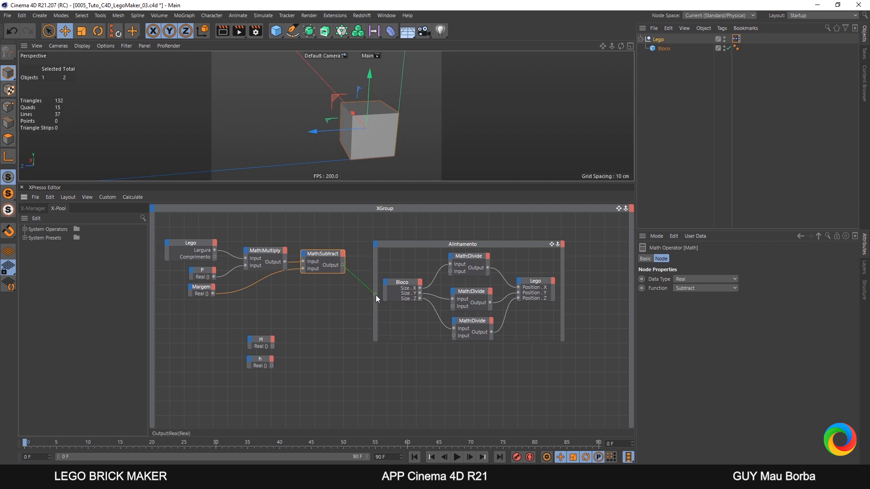
left_click_drag(377, 294, 375, 295)
Add a Size.X input to the Bloco node in Alinhamento and connect the group's Real port to it
left_click(664, 49)
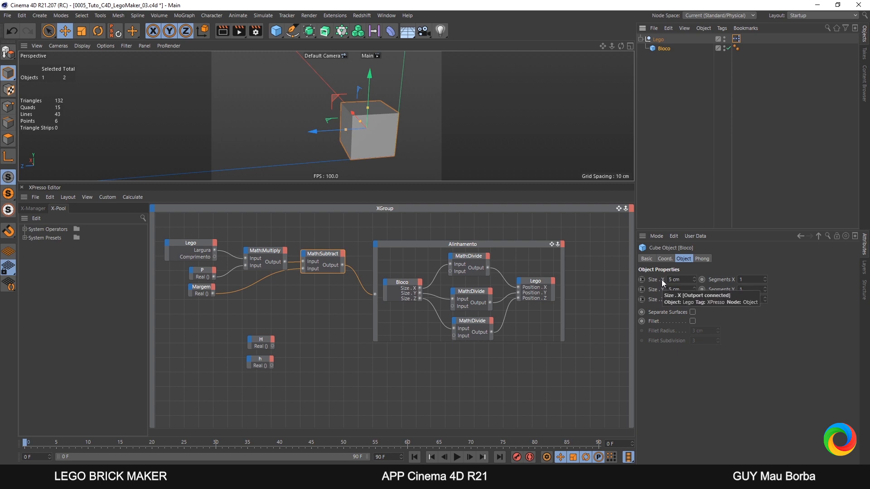
left_click_drag(661, 281, 385, 293)
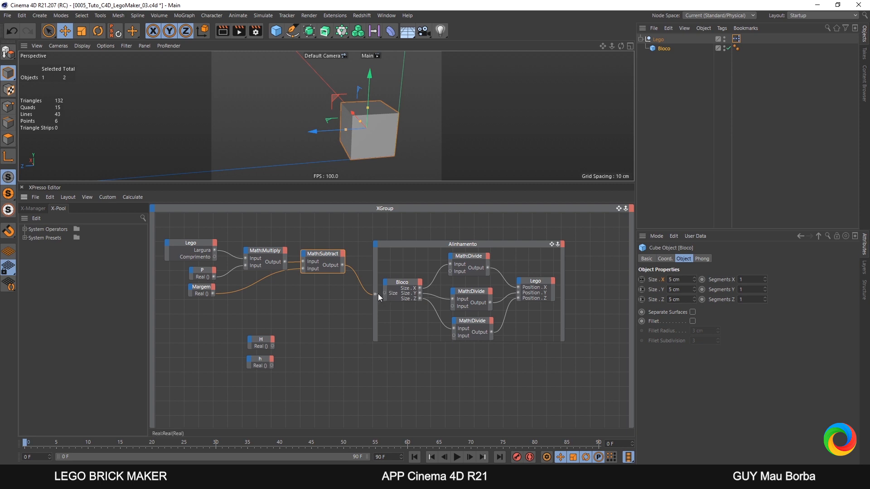
left_click_drag(384, 293, 388, 292)
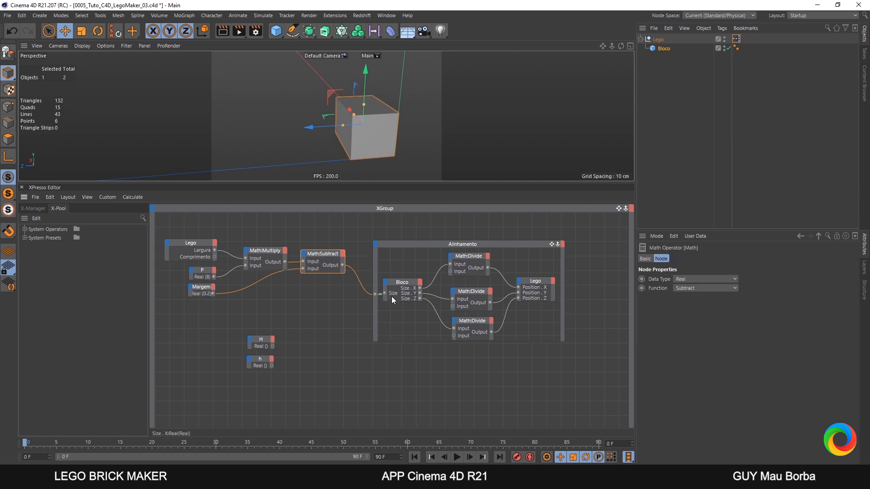
Test the block's width by raising the Lego object's Largura to 2 and returning it to 1
left_click_drag(350, 118, 396, 128, "alt")
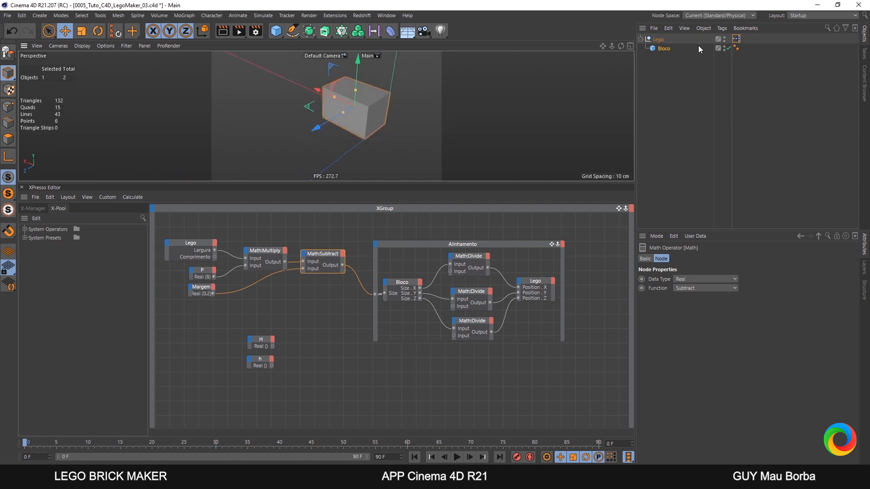
left_click(657, 40)
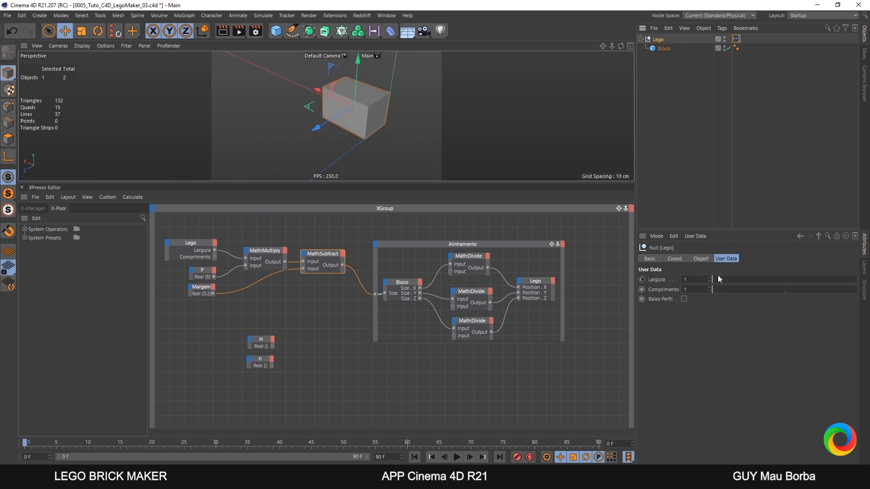
left_click_drag(718, 277, 814, 266)
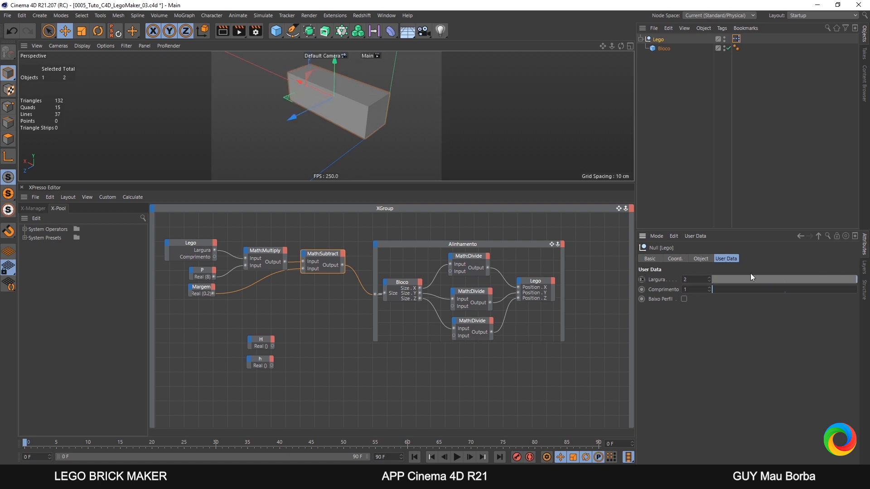
left_click_drag(751, 273, 692, 279)
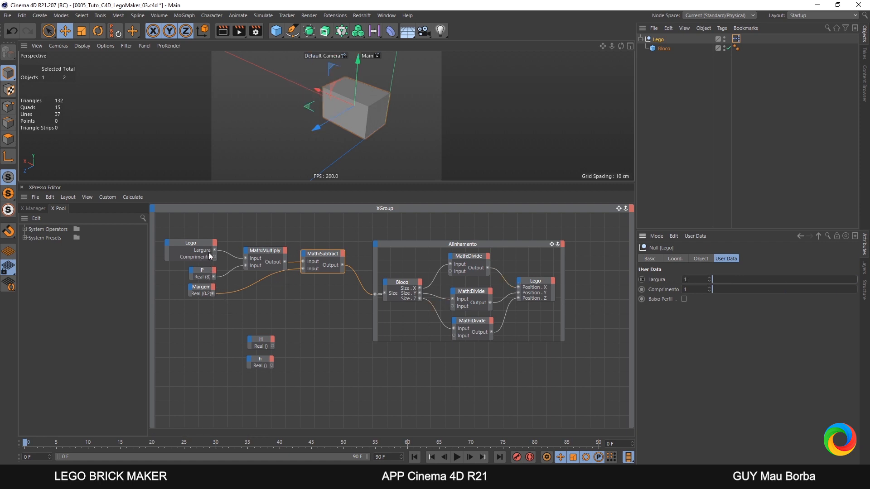
Duplicate the Multiply and Subtract nodes below the originals, connecting P to the new Multiply's second input and Margem to the new Subtract's second input
left_click_drag(241, 236, 350, 288)
left_click_drag(324, 254, 323, 289)
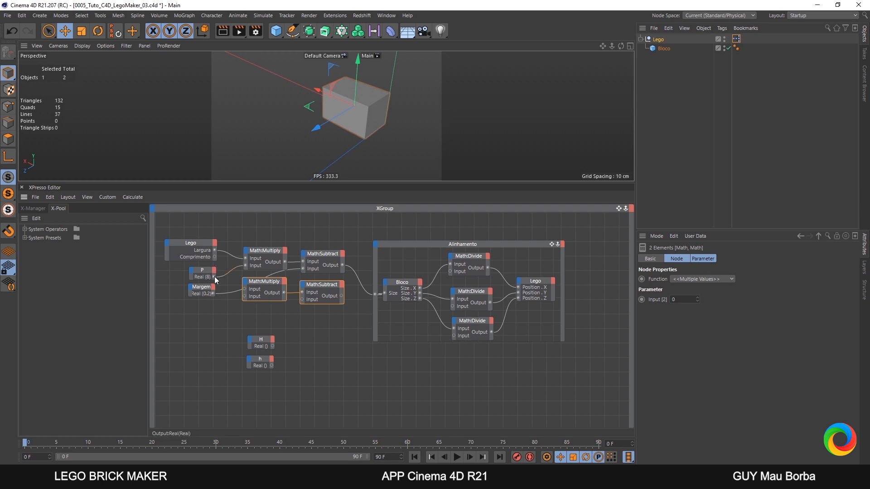
left_click_drag(214, 276, 244, 297)
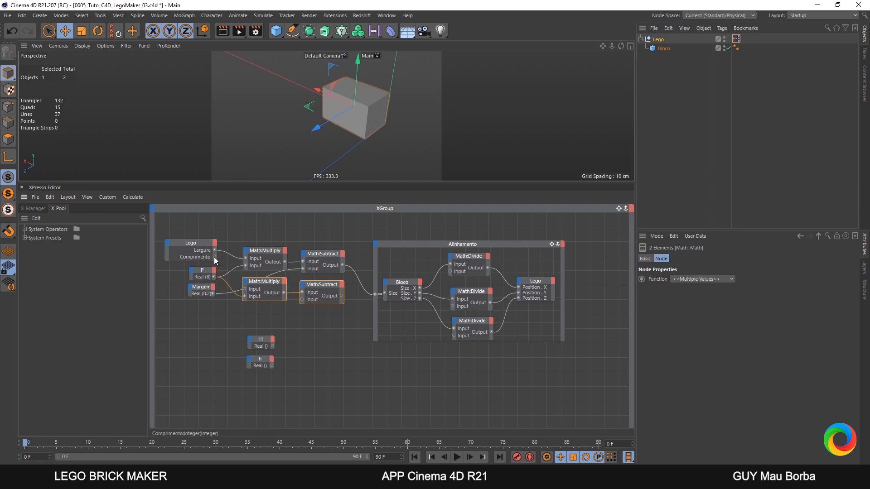
left_click_drag(214, 257, 303, 300)
Route the lower Subtract output through a new Real port on Alinhamento into Bloco's Size.Z, and connect Comprimento to the lower Multiply's first input
left_click_drag(367, 248, 376, 246)
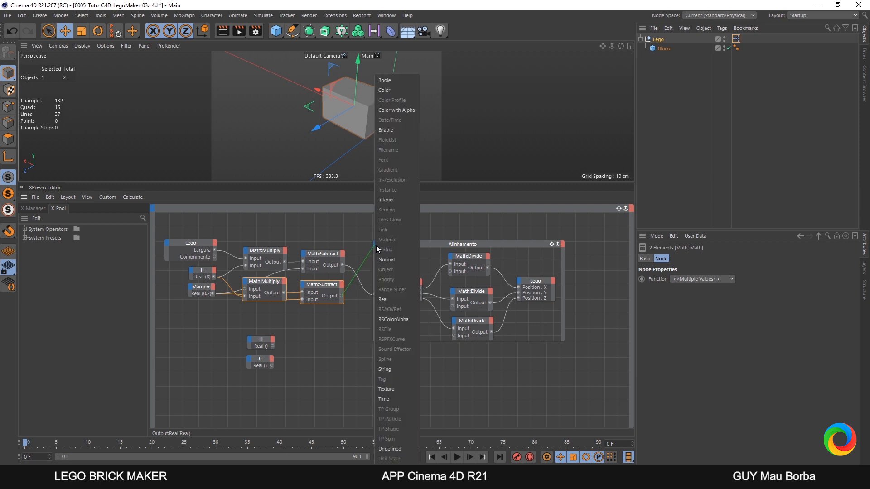
left_click(385, 300)
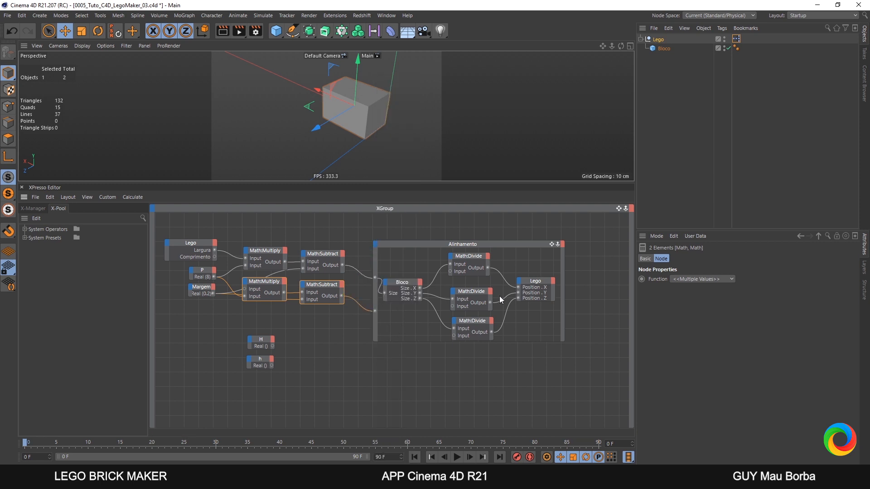
left_click(664, 49)
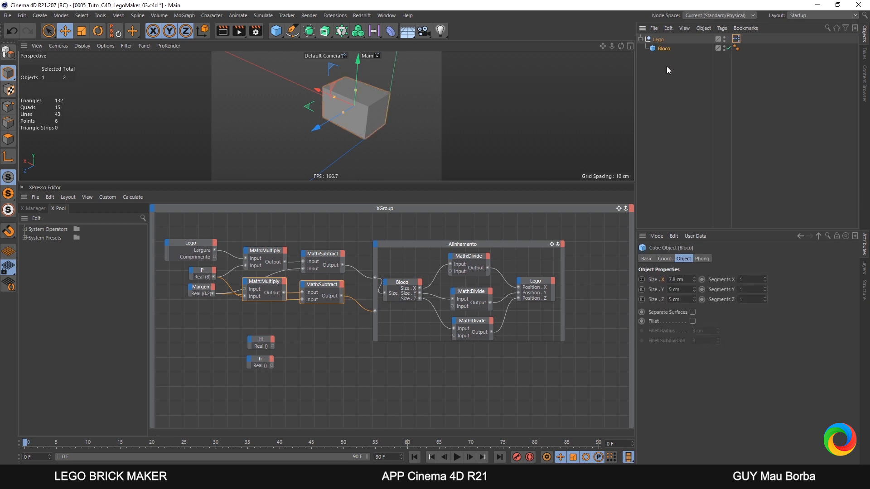
left_click_drag(663, 300, 386, 298)
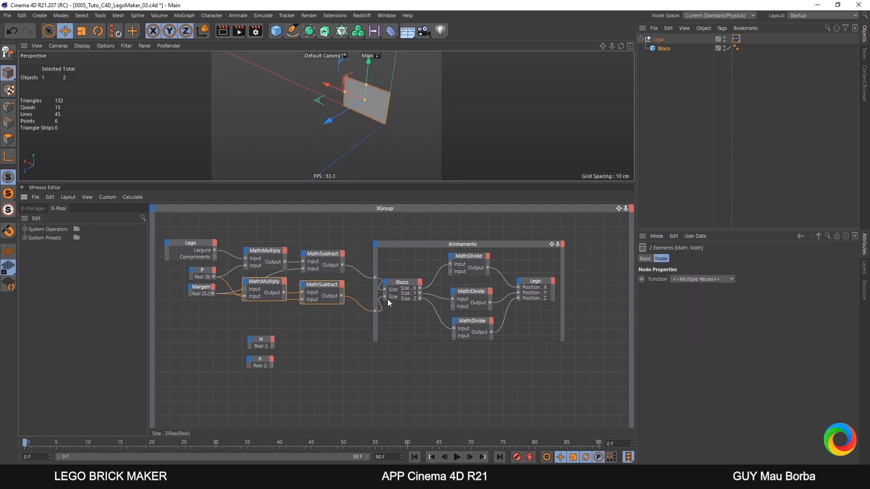
left_click_drag(269, 282, 272, 292)
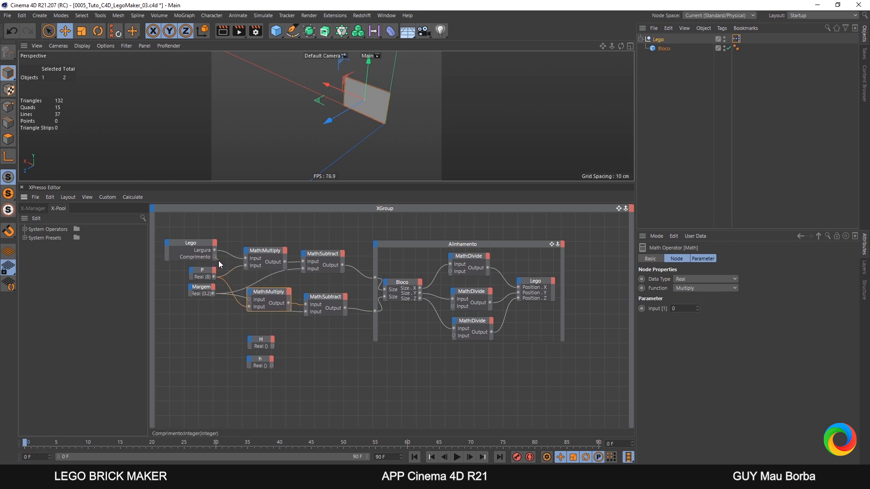
left_click_drag(219, 263, 250, 304)
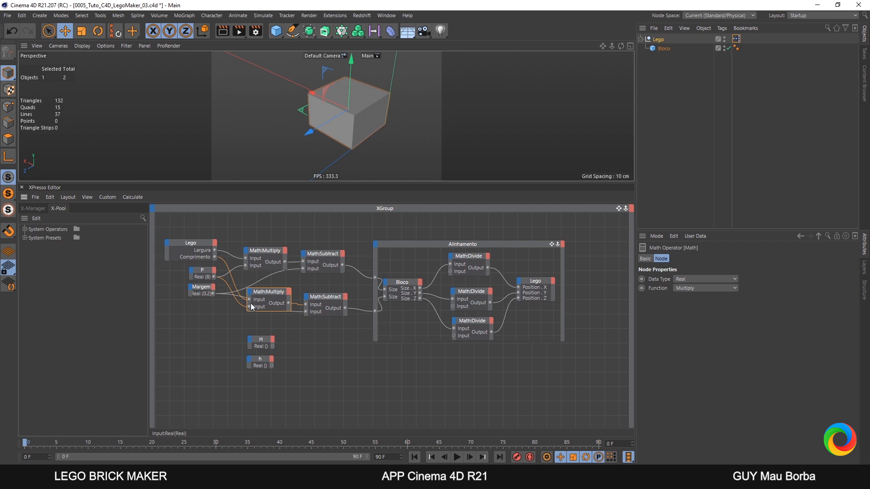
Test the block's length by raising the Lego object's Comprimento to 10 and returning it to 1
left_click(666, 42)
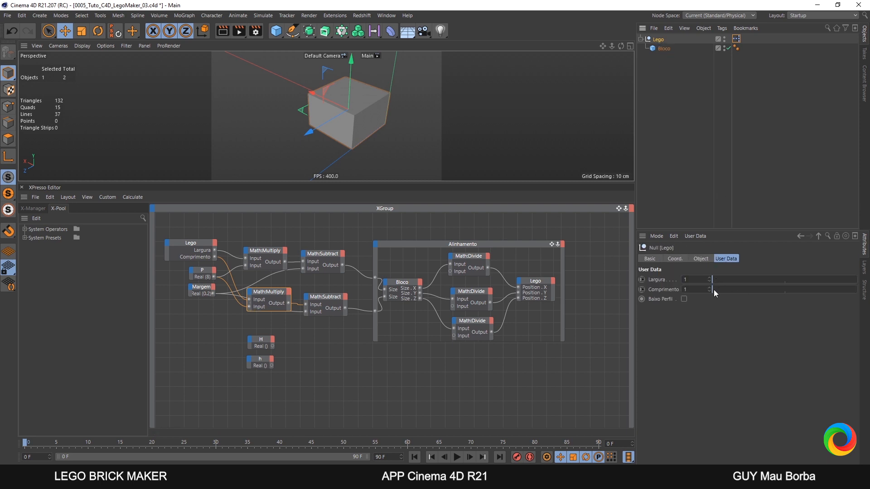
mouse_move(714, 290)
left_mouse_down()
mouse_move(838, 289)
mouse_move(695, 293)
mouse_move(830, 284)
mouse_move(711, 289)
left_mouse_up()
scroll(377, 100, "down", 3)
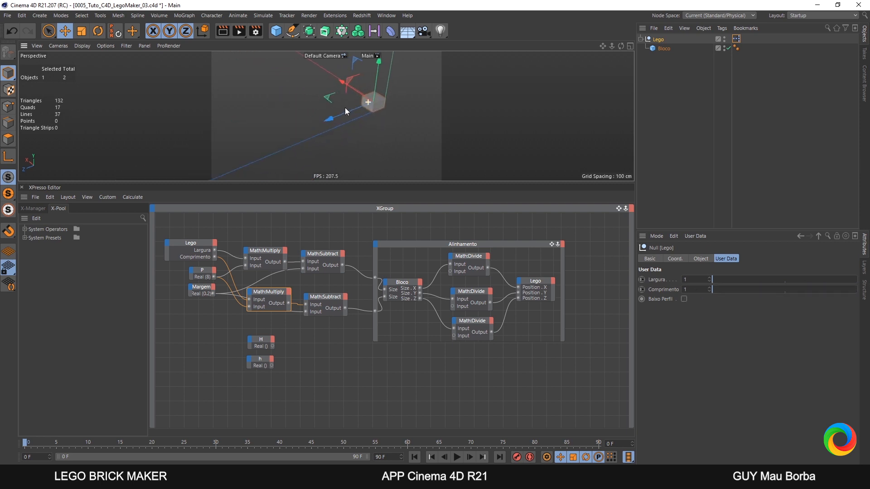
left_click_drag(344, 108, 395, 97, "alt")
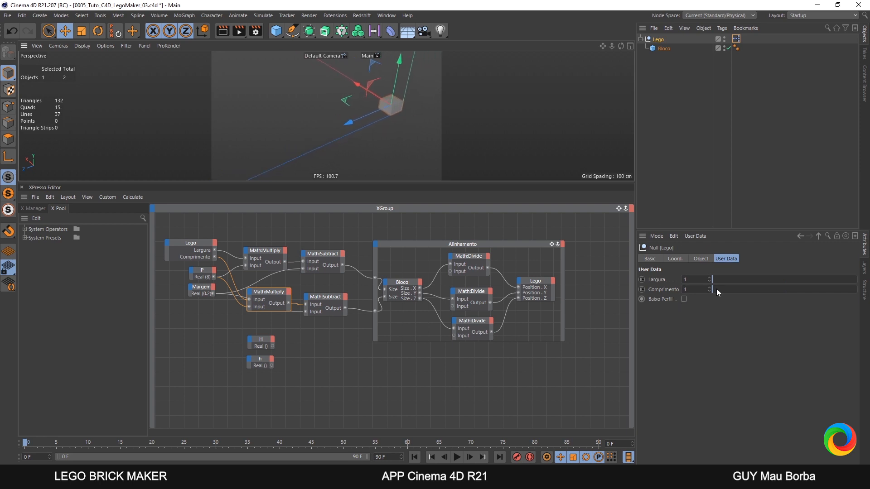
left_click_drag(716, 289, 857, 289)
middle_click_drag(334, 131, 323, 104, "alt")
scroll(322, 104, "up", 5)
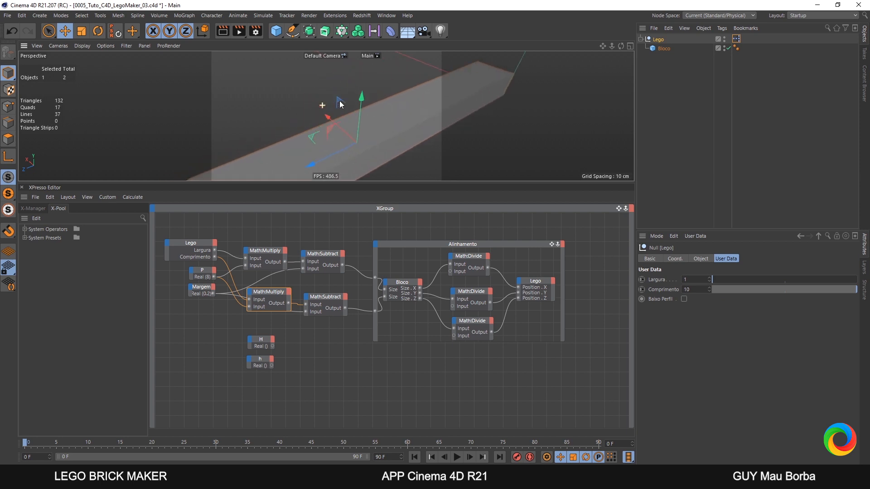
scroll(332, 108, "down", 4)
left_click_drag(365, 121, 345, 115, "alt")
left_click_drag(725, 289, 678, 284)
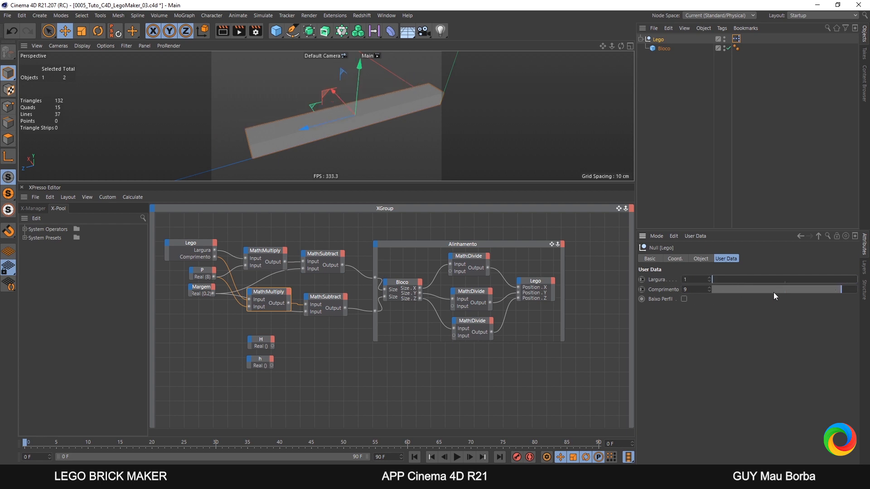
left_click_drag(774, 292, 713, 290)
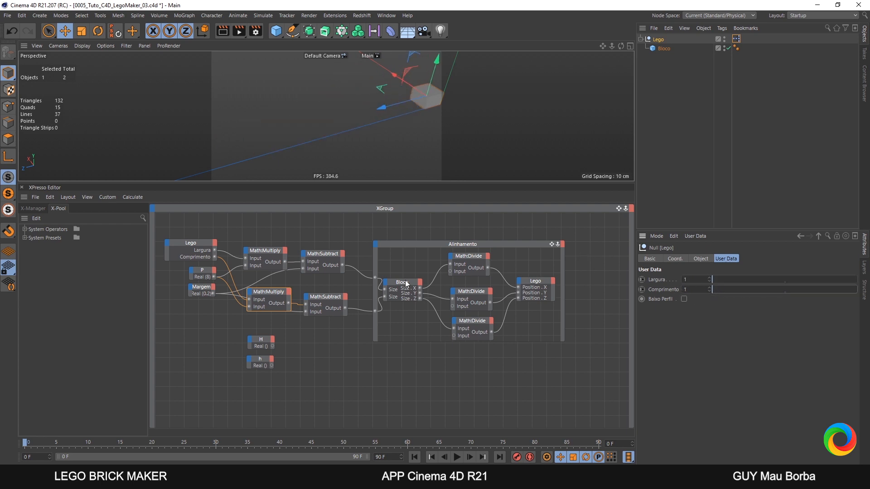
Move the H and h constants down below Margem and shift the Alinhamento group slightly upward to free space in the graph
left_click_drag(311, 331, 245, 379)
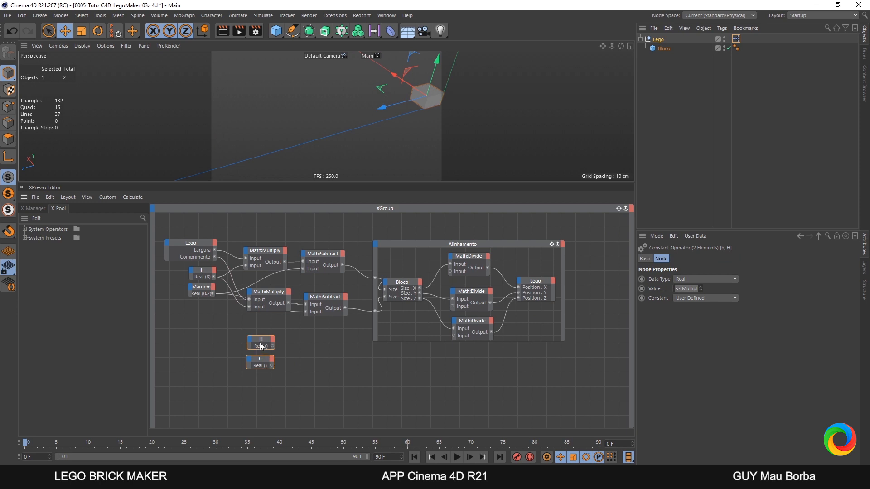
left_click_drag(262, 341, 198, 362)
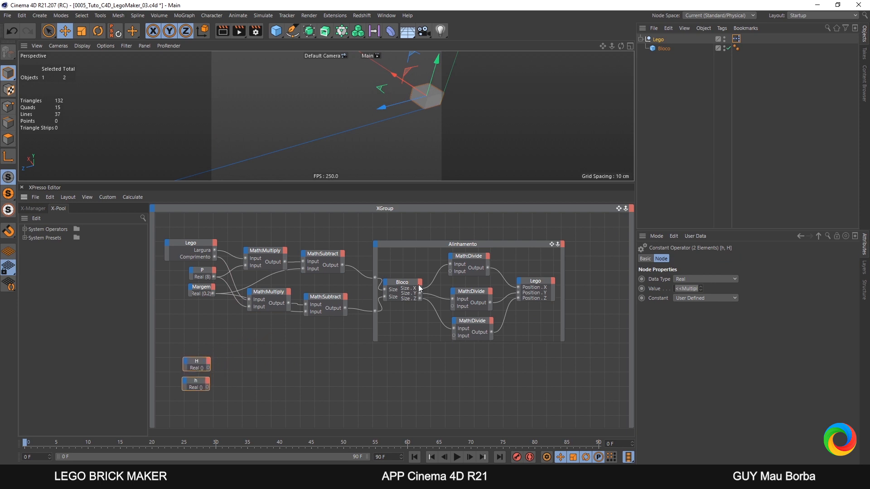
left_click(470, 246)
left_click_drag(470, 246, 477, 232)
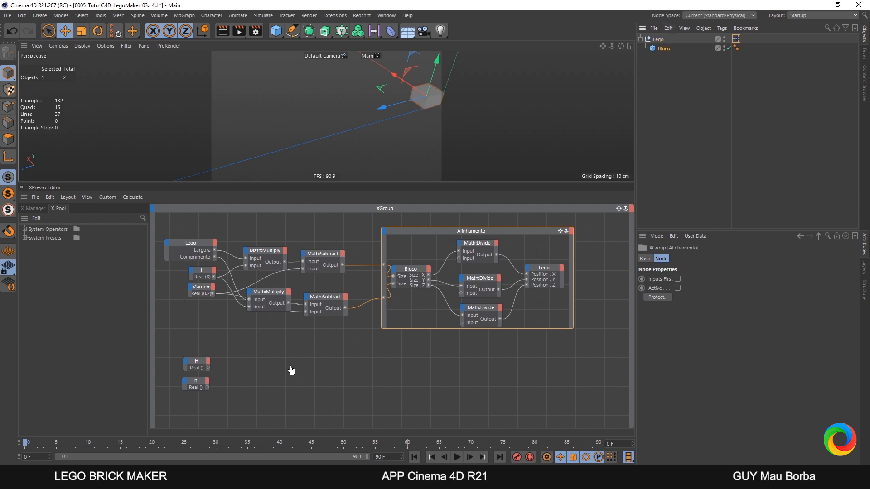
Add a second Bloco node to the free area beside H and h and give it a Size.Y input
left_click_drag(291, 370, 290, 368)
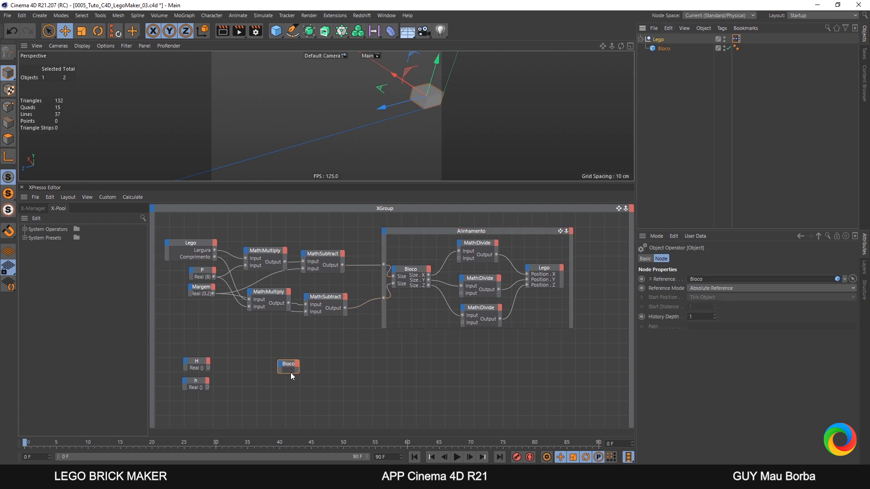
left_click(662, 49)
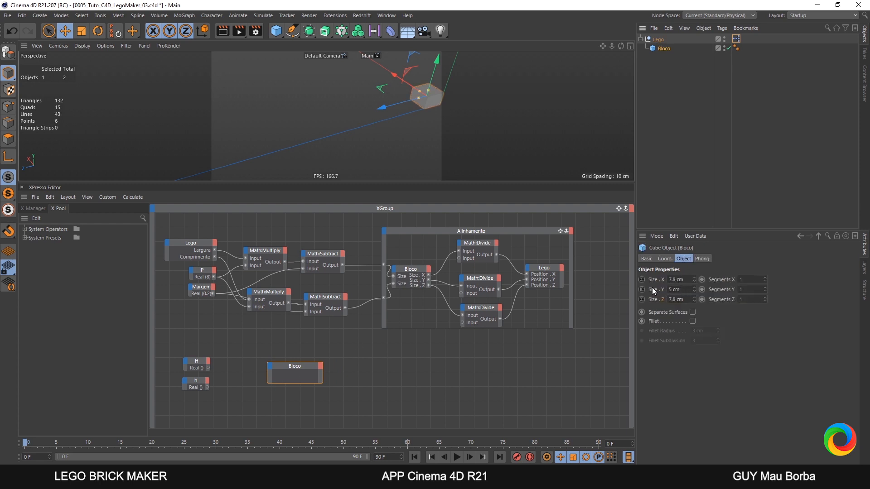
left_click_drag(661, 289, 274, 387)
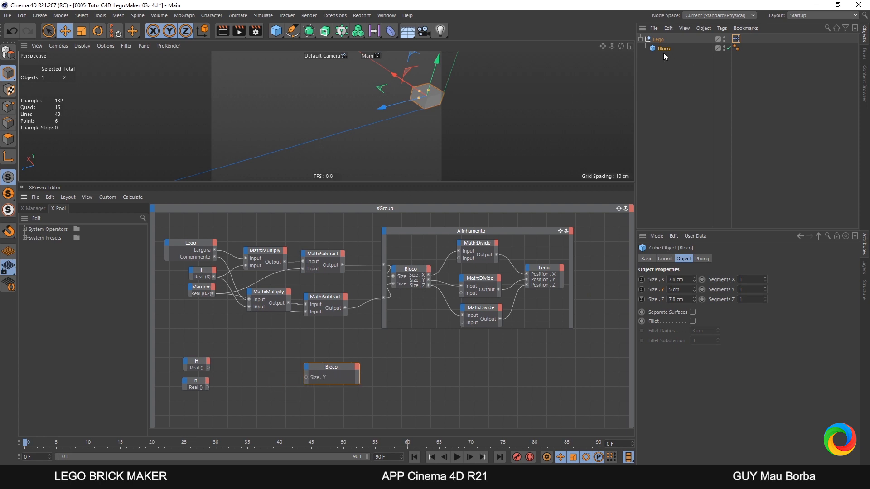
Add a second Lego node above H and h with a Baixo Perfil output, and nudge the Size.Y Bloco node slightly upward
left_click_drag(661, 43, 194, 347)
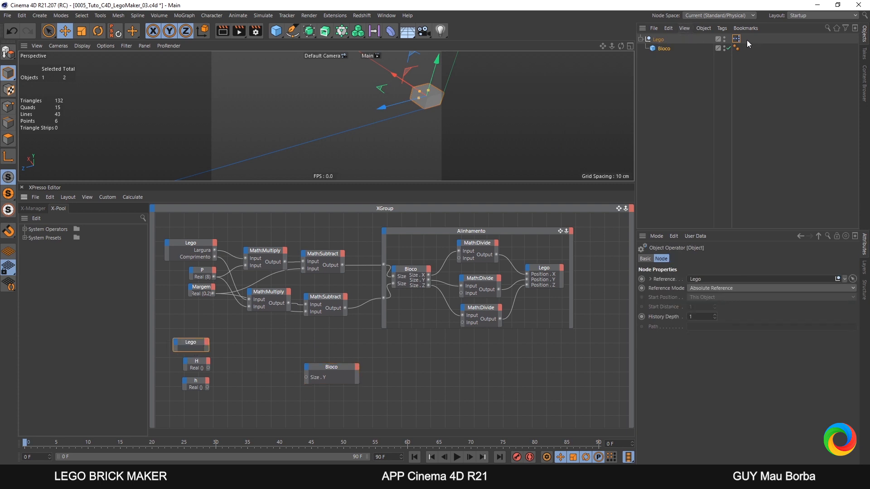
left_click(661, 41)
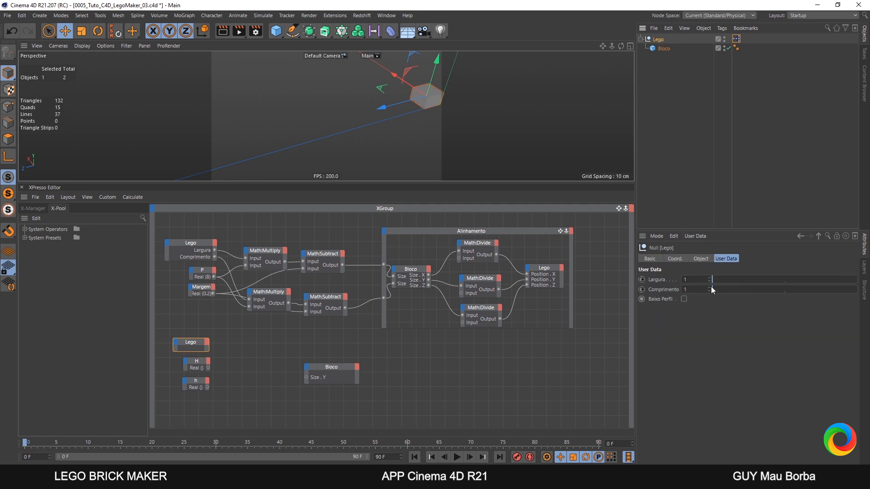
left_click_drag(664, 301, 208, 352)
left_click_drag(309, 384, 311, 379)
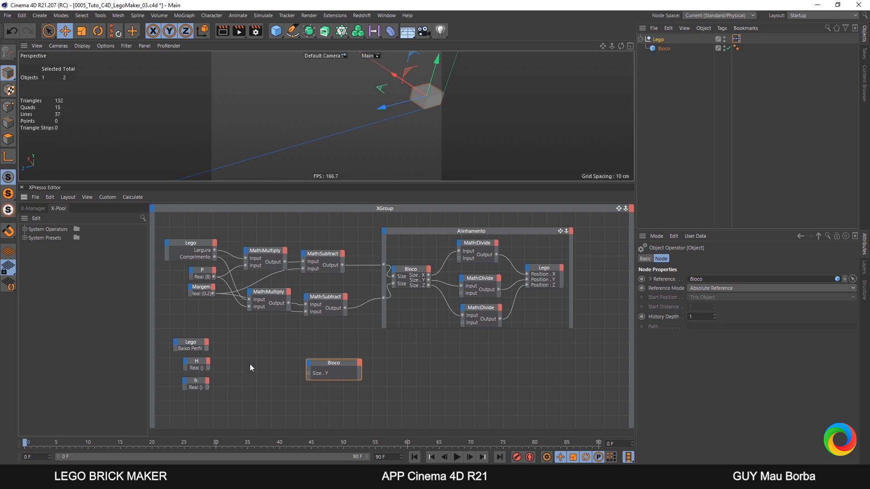
left_click(196, 346)
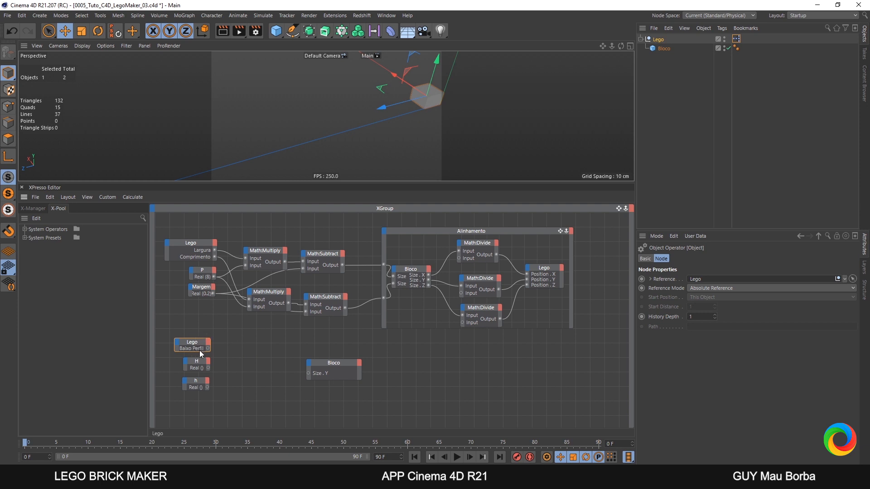
Create a Condition node and place it between the height constants and the Size.Y Bloco node
right_click(236, 358)
mouse_move(250, 359)
mouse_move(315, 359)
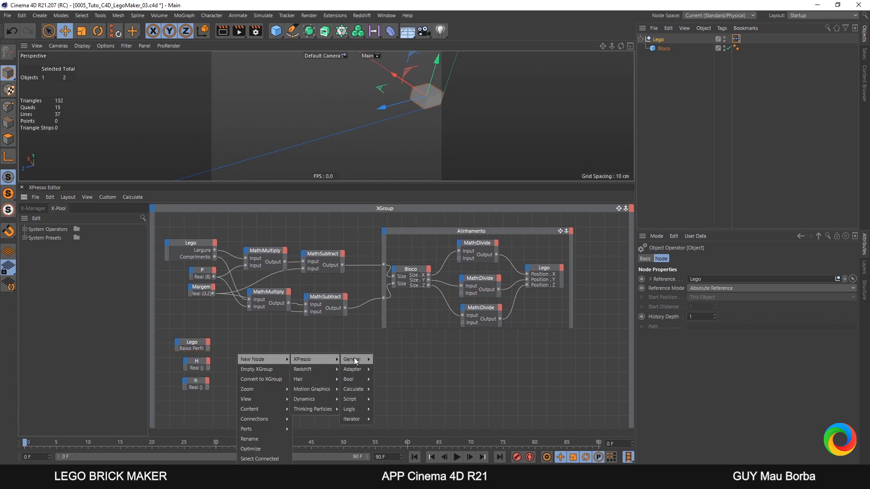
mouse_move(362, 410)
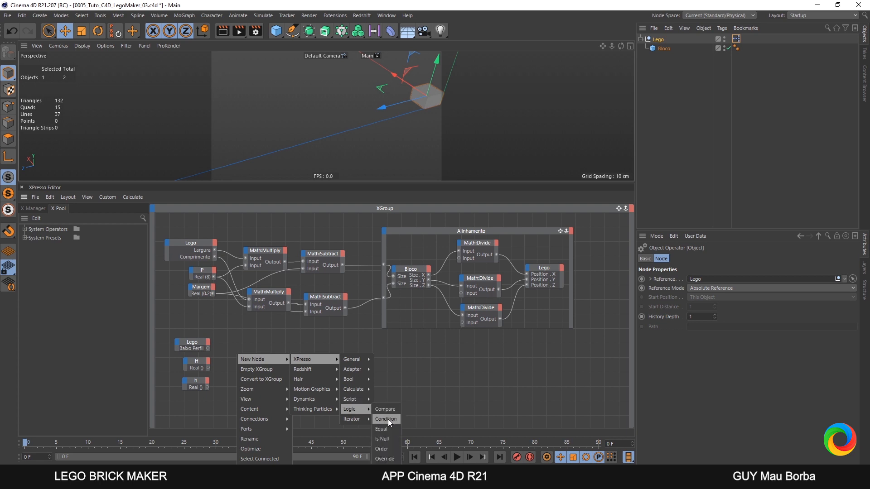
left_click(388, 420)
left_click_drag(235, 345, 255, 349)
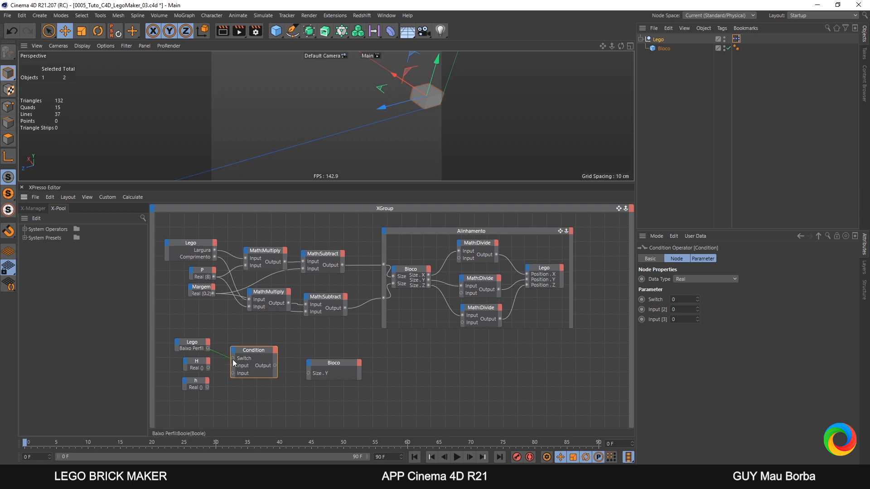
Connect Baixo Perfil to the Condition's Switch, H and h to its two inputs, and its output to Bloco's Size.Y
mouse_move(233, 360)
left_mouse_down()
mouse_move(217, 370)
mouse_move(234, 367)
left_mouse_up()
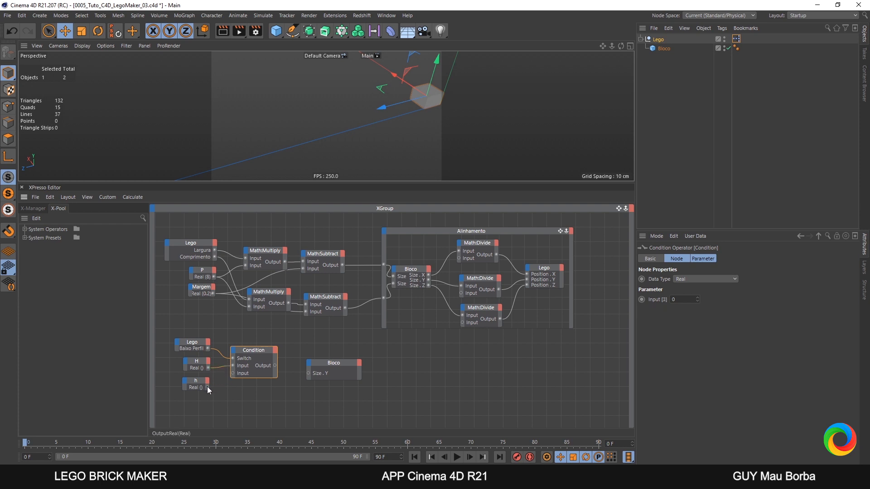
left_click_drag(233, 373, 232, 373)
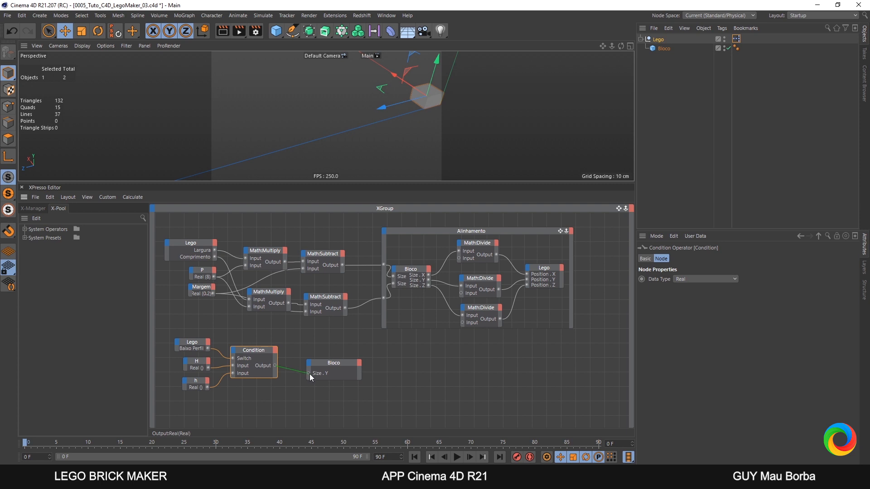
left_click_drag(309, 374, 309, 373)
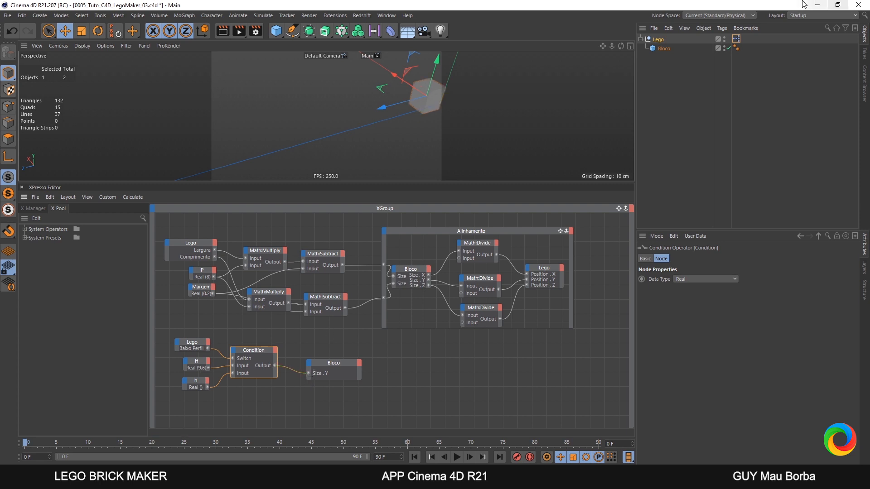
Test the block's height by switching the Lego object's Baixo Perfil on and off twice
left_click(658, 40)
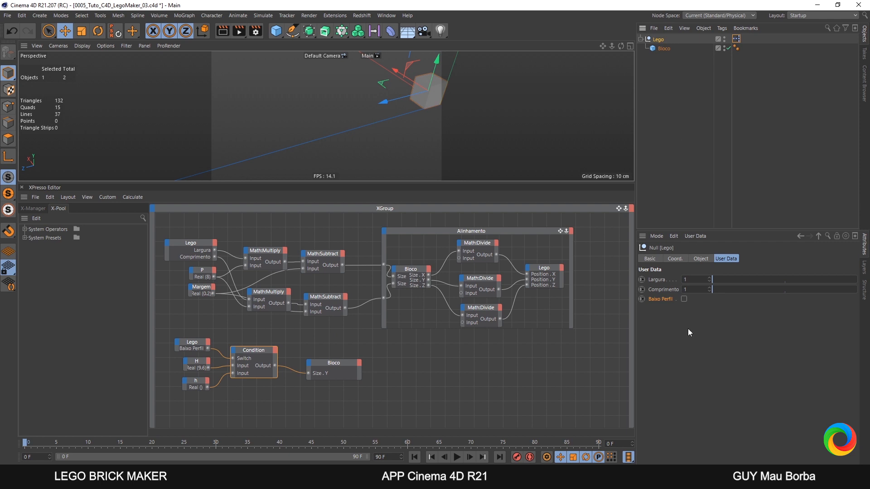
left_click(683, 299)
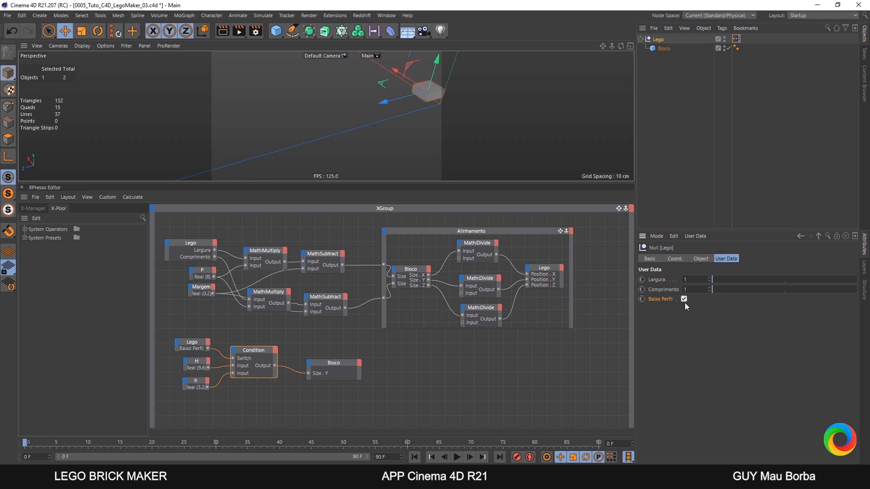
left_click(684, 300)
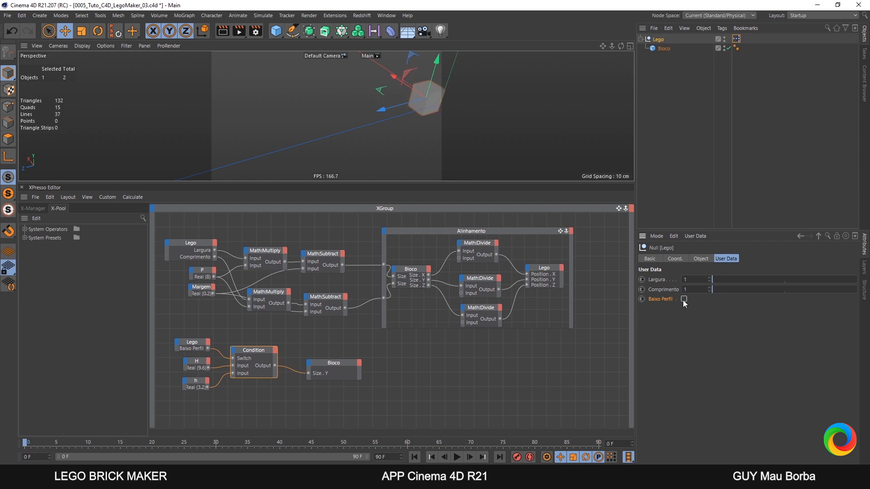
left_click(684, 299)
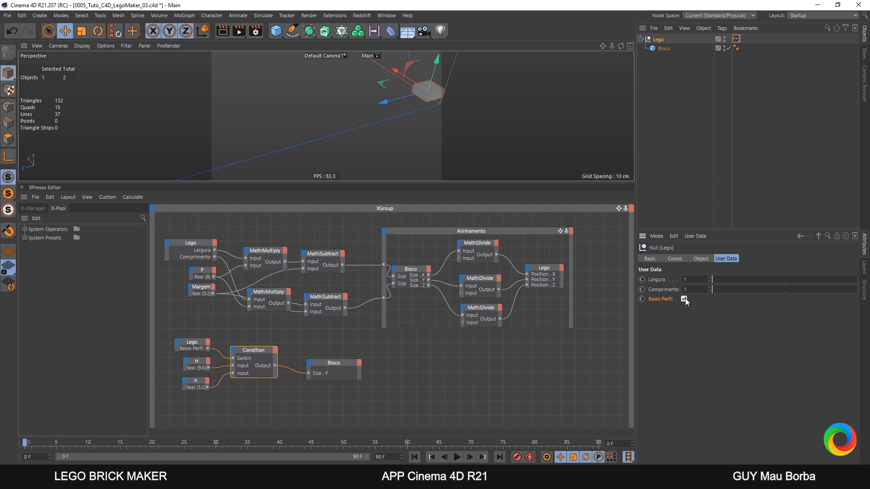
left_click(684, 300)
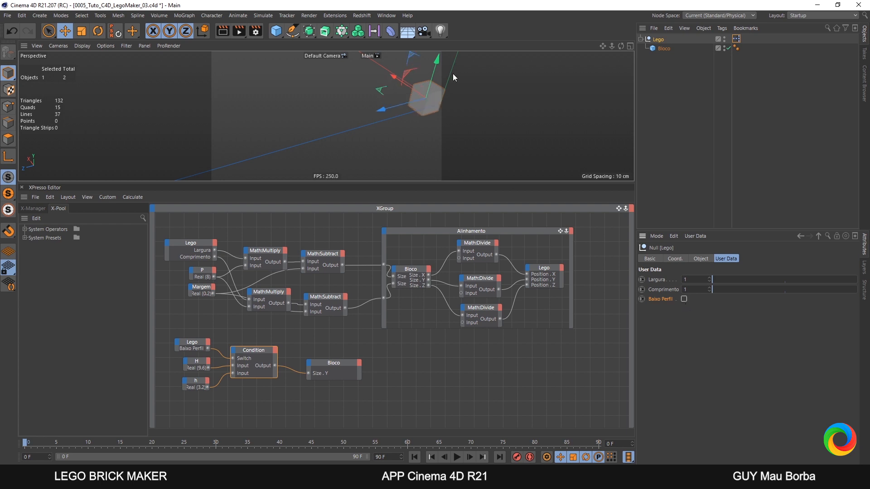
Check the block's vertical alignment up close by selecting the first Divide node and switching Baixo Perfil on and off
left_click_drag(422, 68, 375, 113, "alt")
scroll(356, 112, "up", 4)
scroll(360, 116, "down", 3)
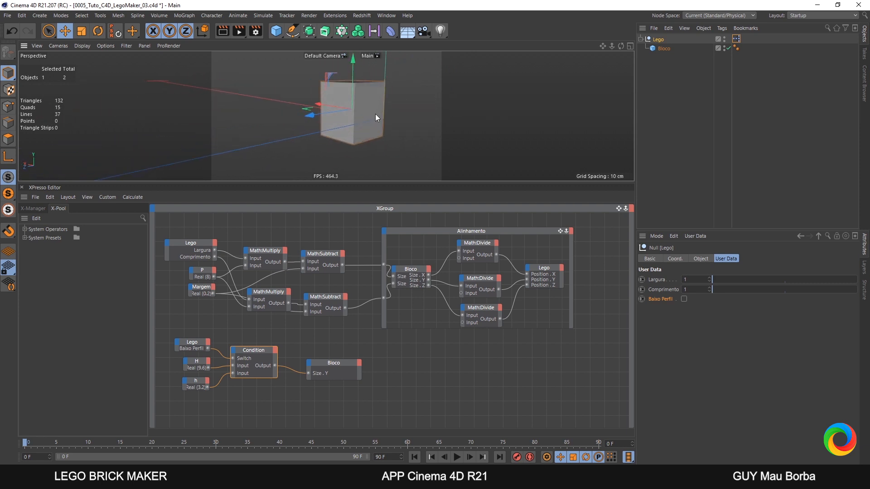
left_click(478, 260)
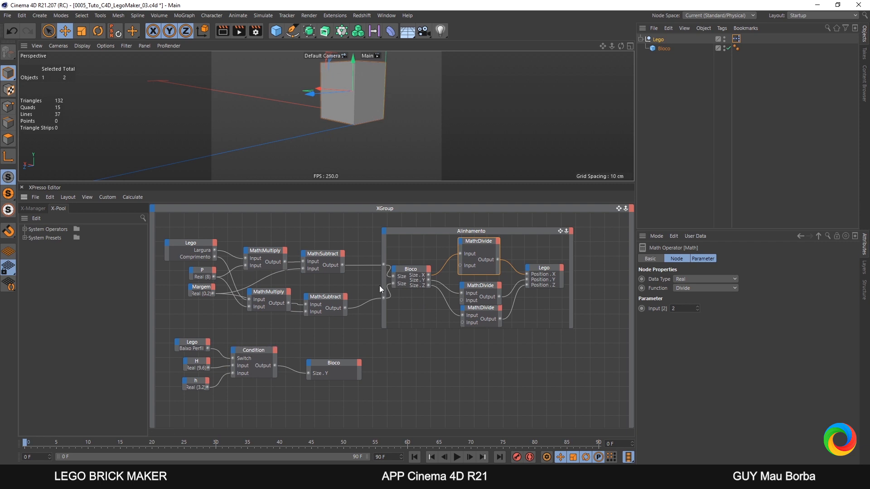
left_click(661, 39)
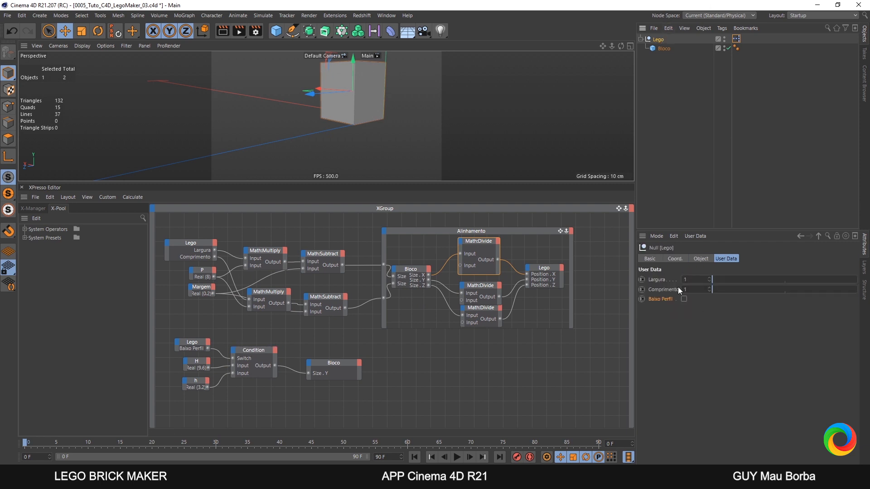
left_click(684, 299)
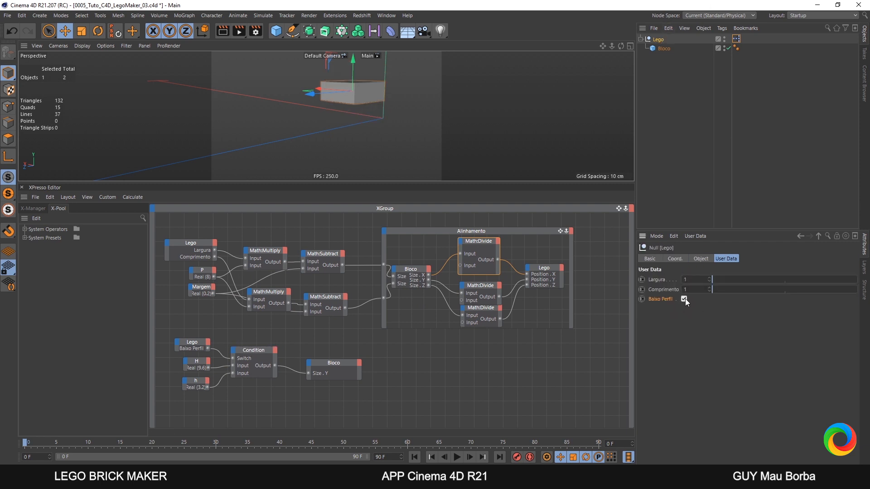
left_click(685, 300)
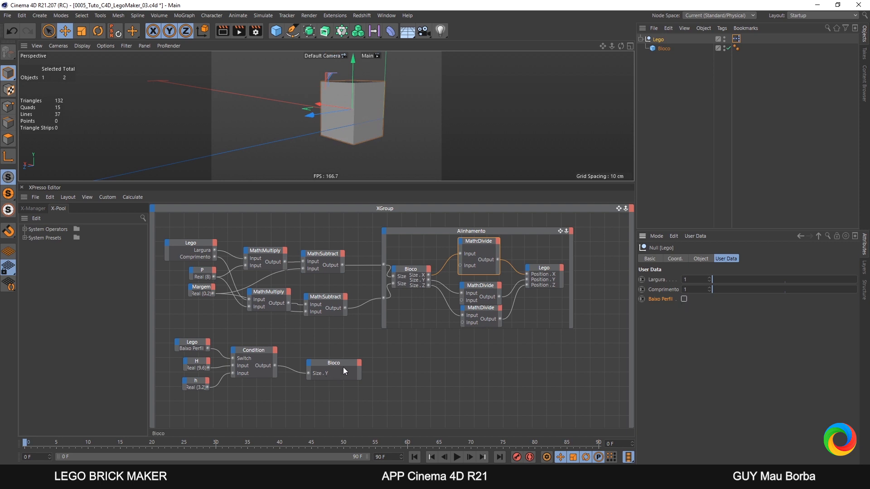
Cut the H, h, Condition and Size.Y Bloco nodes out of the main graph
left_click_drag(387, 339, 128, 411)
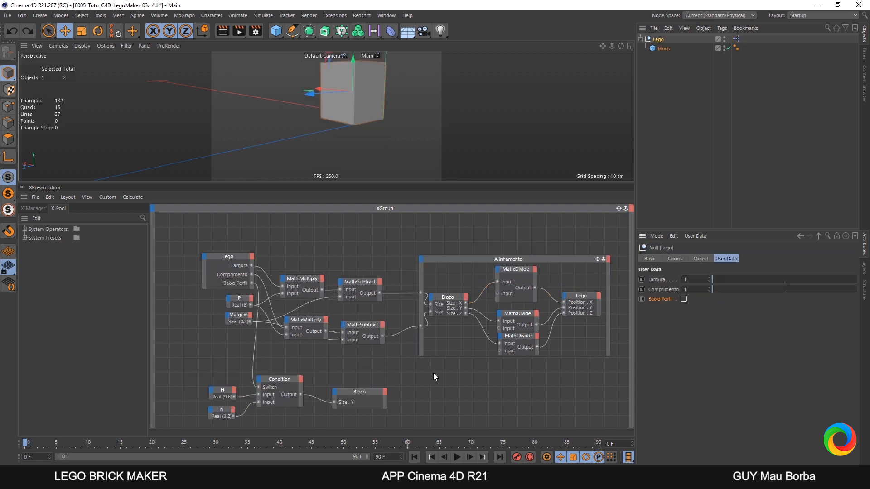
left_click_drag(442, 372, 186, 427)
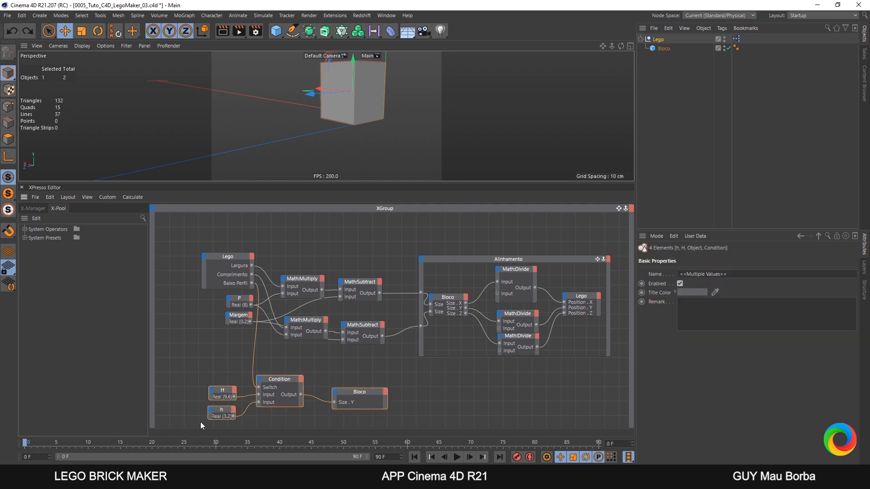
key("Delete")
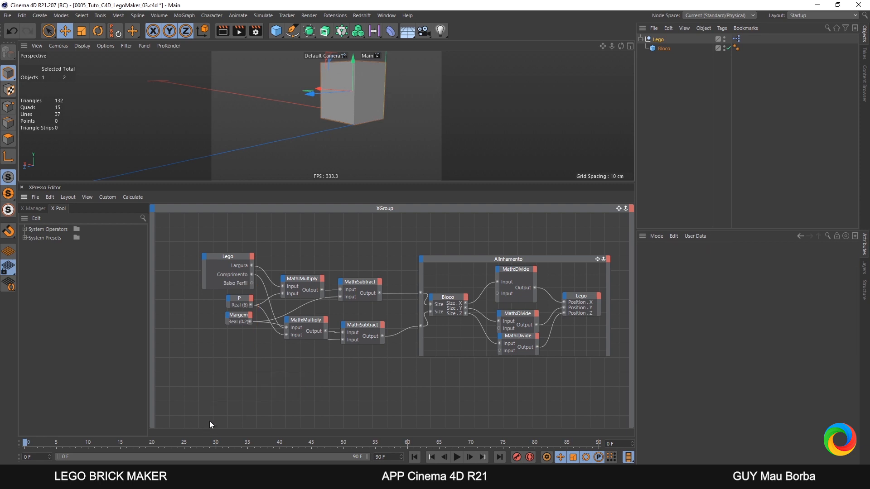
Add a second XPresso tag to the Lego object and paste the height nodes into its graph, moving them into the middle
right_click(658, 39)
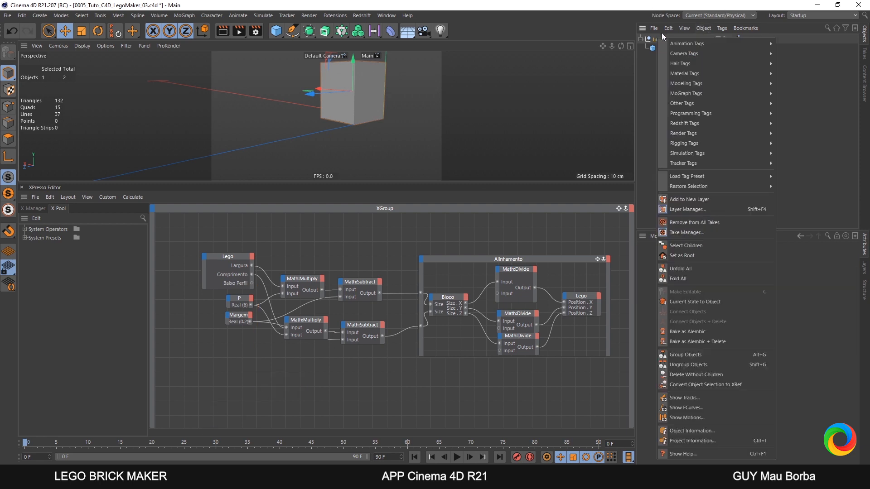
mouse_move(730, 108)
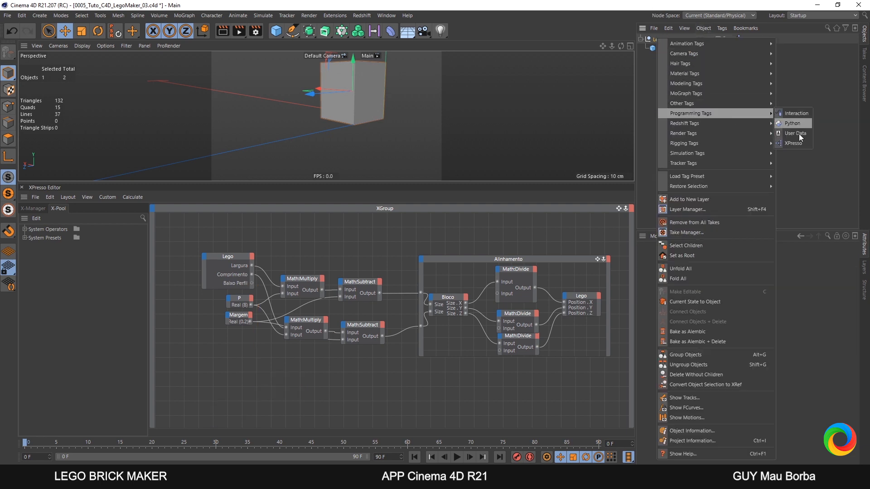
left_click(795, 143)
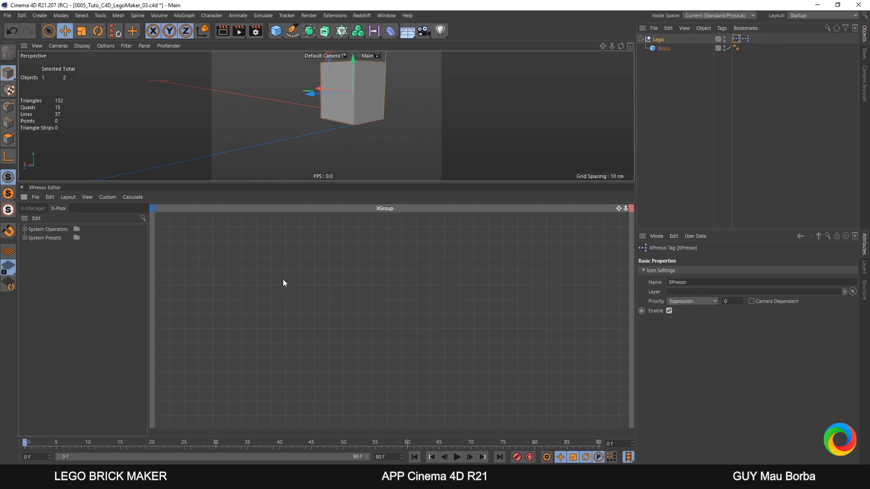
key("ctrl+v")
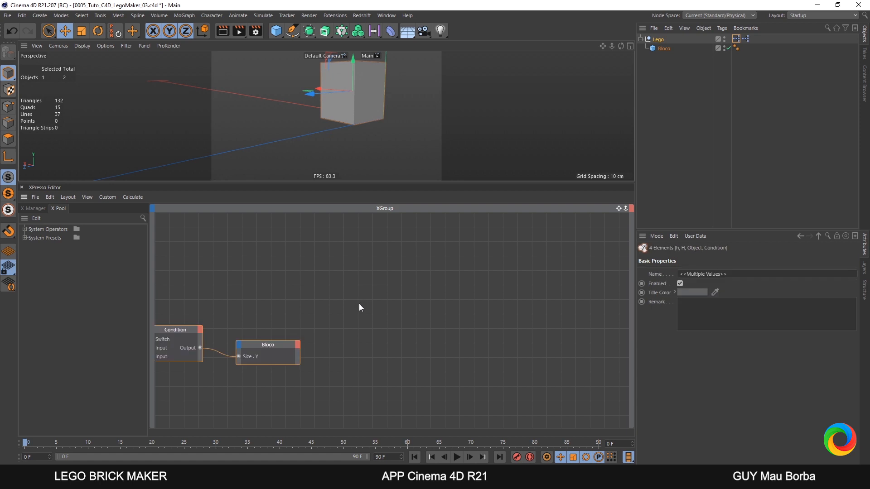
left_click_drag(185, 330, 365, 292)
Add a Lego node with a Baixo Perfil output to the new graph and connect it to the Condition's Switch
left_click_drag(659, 41, 277, 257)
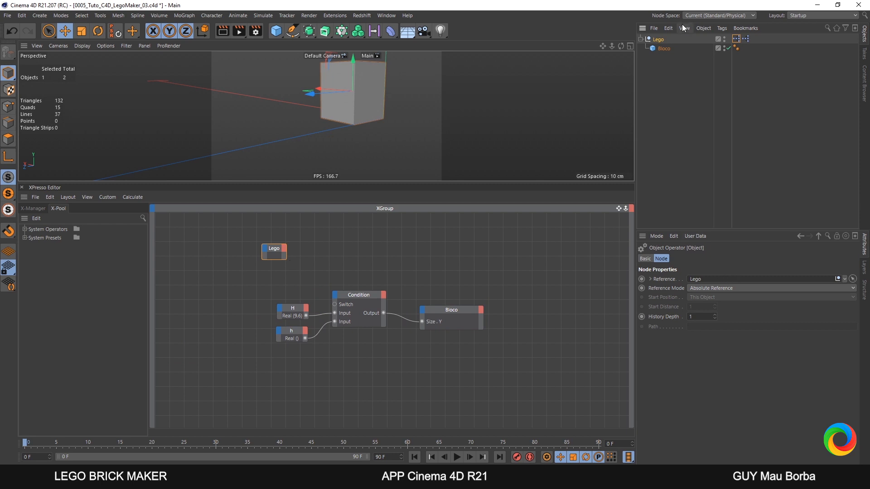
left_click(658, 40)
left_click_drag(668, 299, 336, 303)
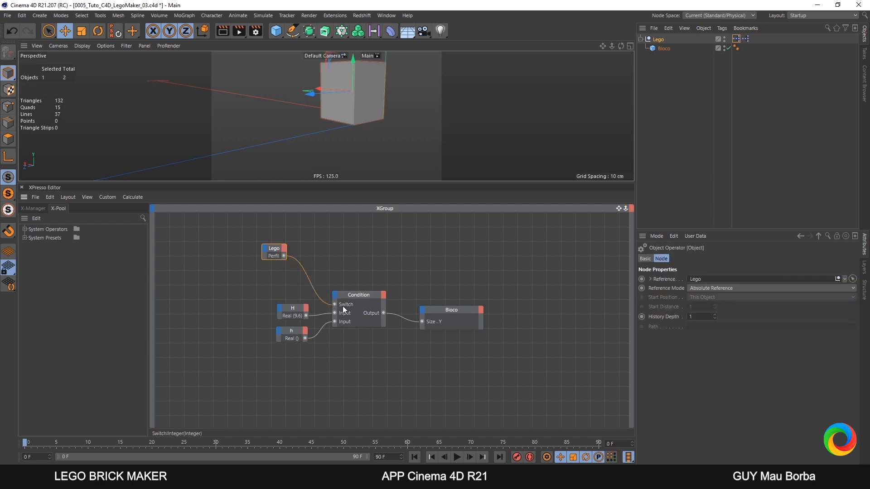
Test the new height graph by repeatedly switching Baixo Perfil on and off on the Lego object, leaving it off
left_click(660, 40)
left_click(684, 300)
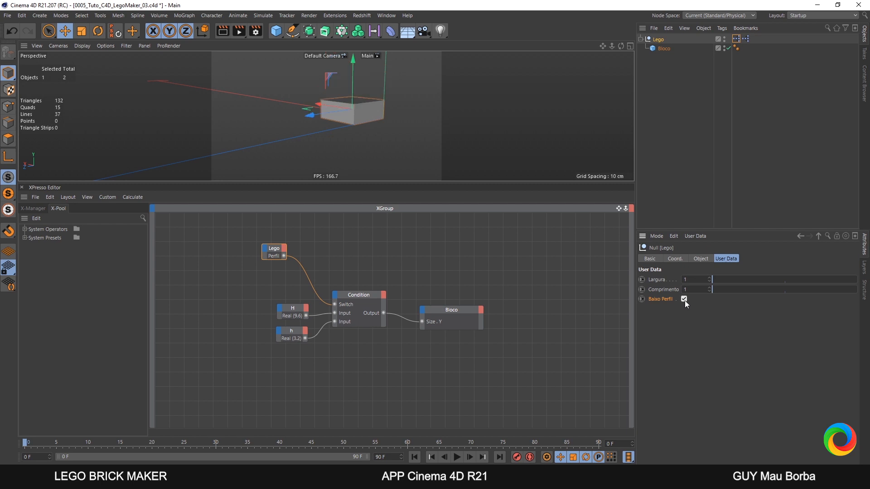
left_click(684, 301)
left_click(684, 299)
left_click(684, 299)
left_click(684, 299)
left_click(684, 300)
left_click(685, 300)
left_click(685, 299)
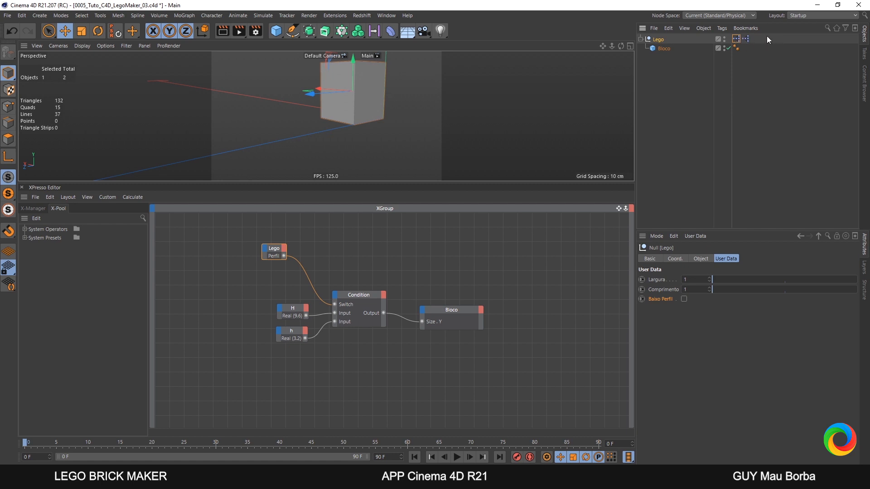
Rename the Lego object's XPresso tag that holds the height graph to Baixo Perfil
left_click(736, 40)
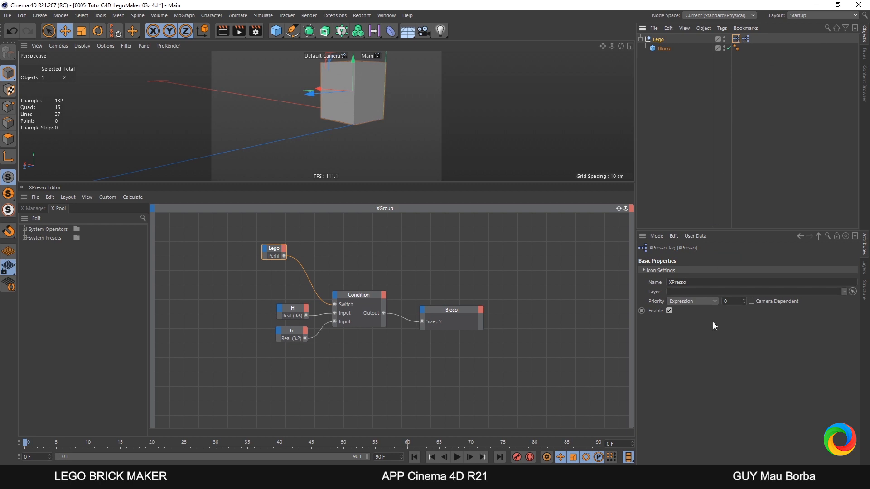
left_click(745, 40)
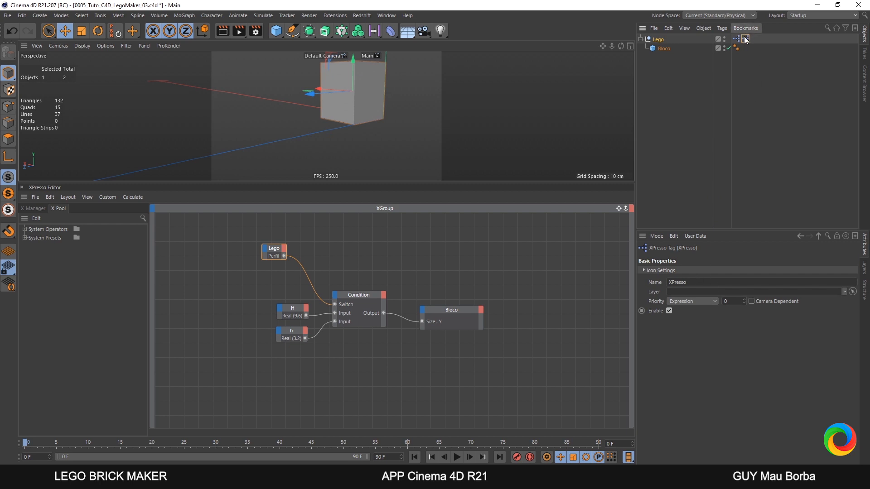
double_click(703, 282)
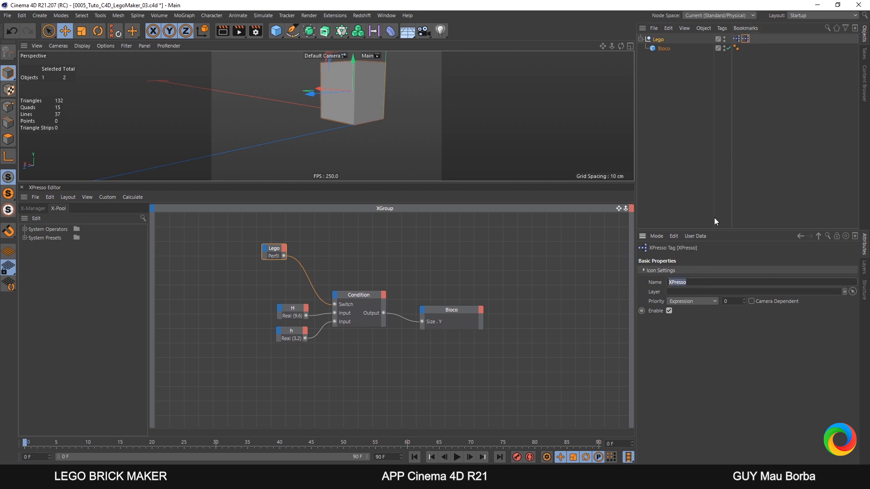
left_click(736, 39)
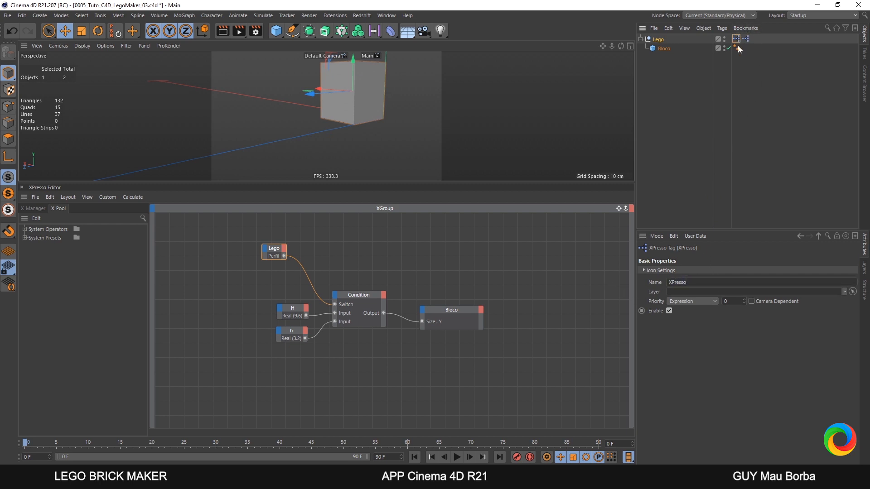
double_click(697, 282)
type("Baixo Perfil")
key("Return")
Open the main XPresso graph and set the Lego object's Largura to 2 and Comprimento to 4
left_click(745, 39)
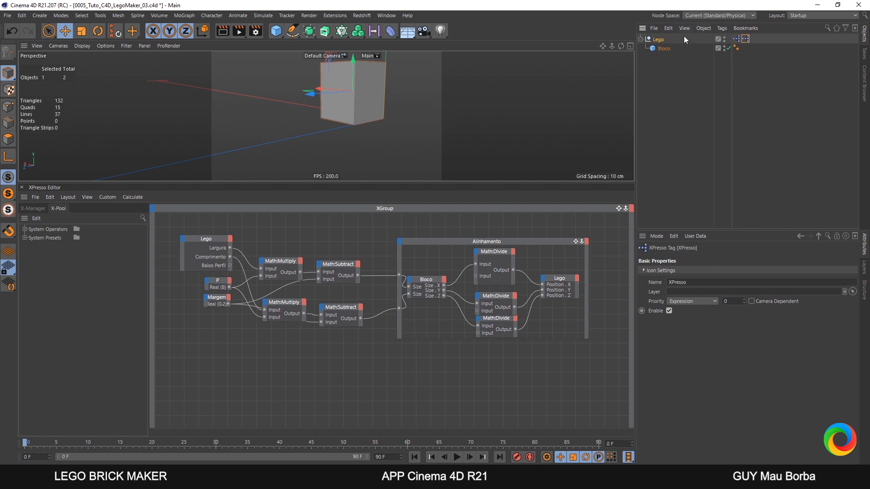
left_click(657, 40)
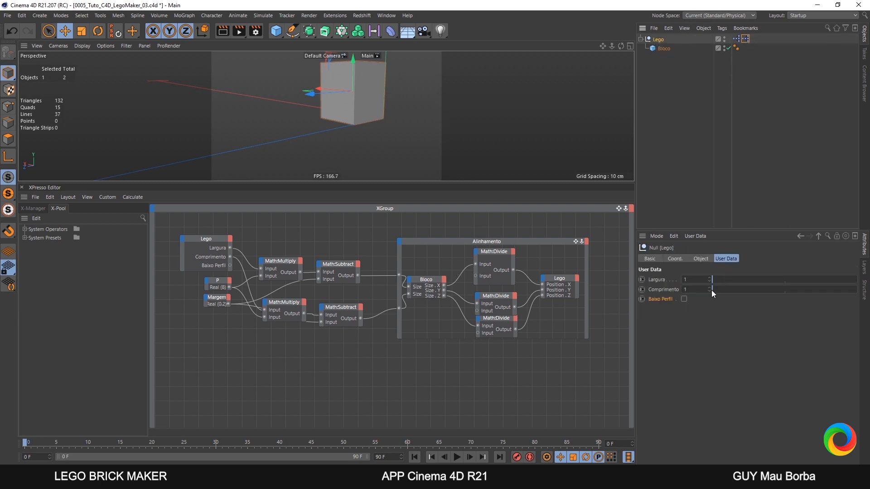
left_click_drag(712, 290, 843, 274)
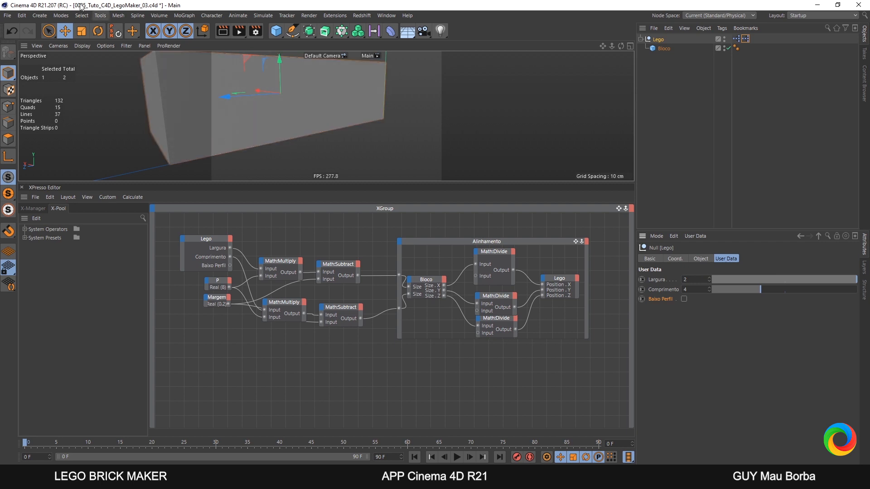
Set the perspective view to Gouraud Shading (Lines) and deselect all objects
left_click(82, 46)
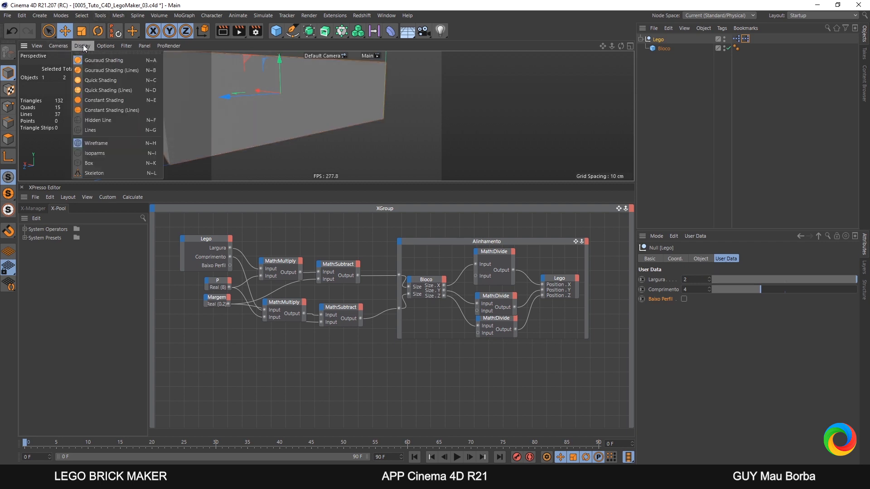
left_click(97, 70)
left_click(399, 151)
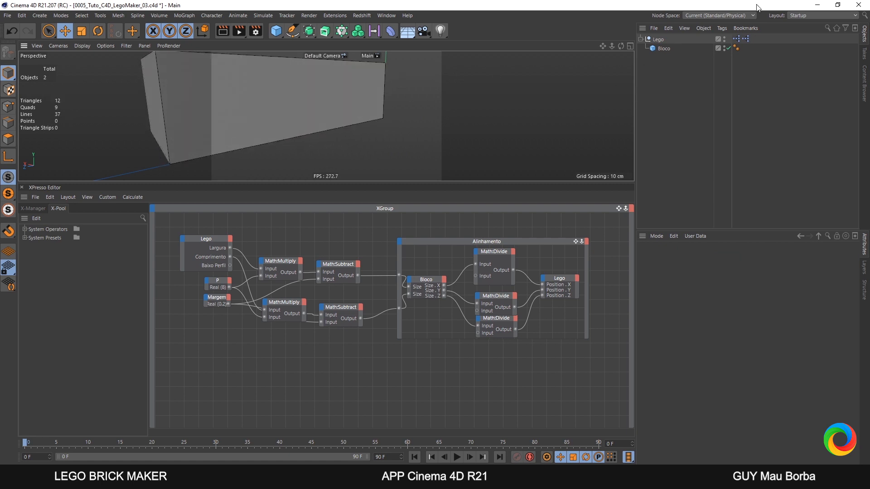
Remove the main Lego node's Baixo Perfil output and add a Bloco node with Segments X and Segments Z inputs below the graph
left_click_drag(663, 49, 364, 376)
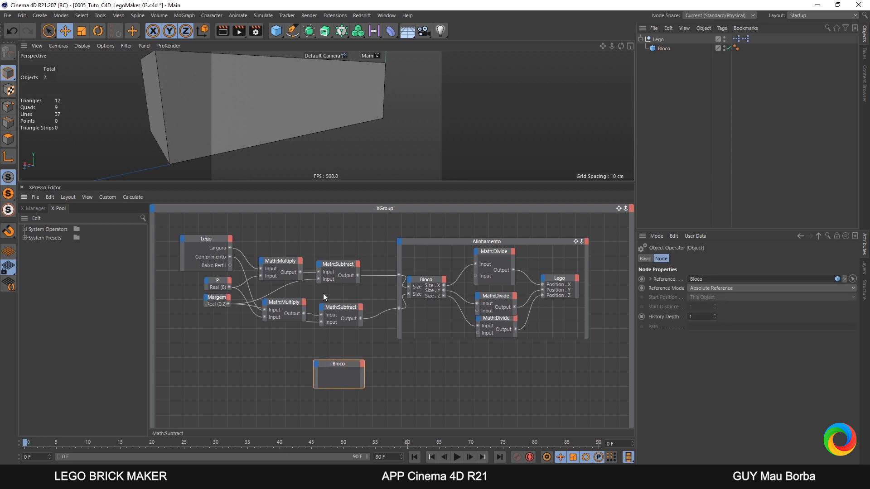
right_click(216, 266)
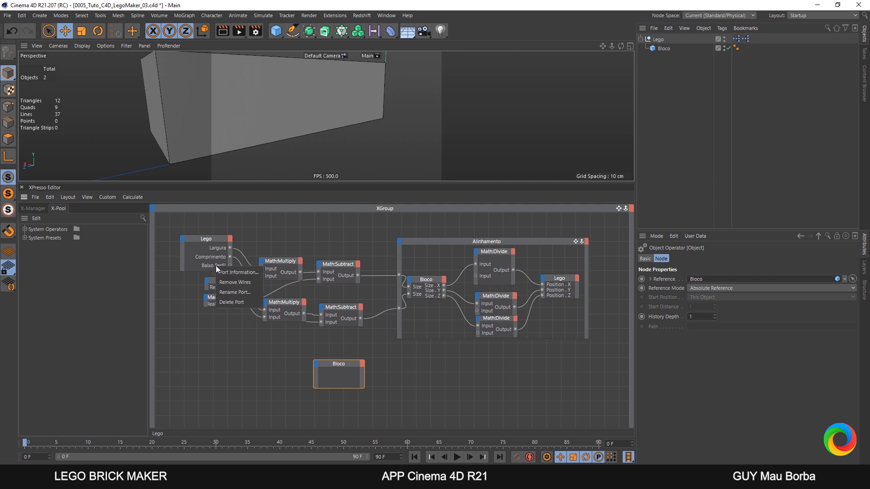
left_click(239, 303)
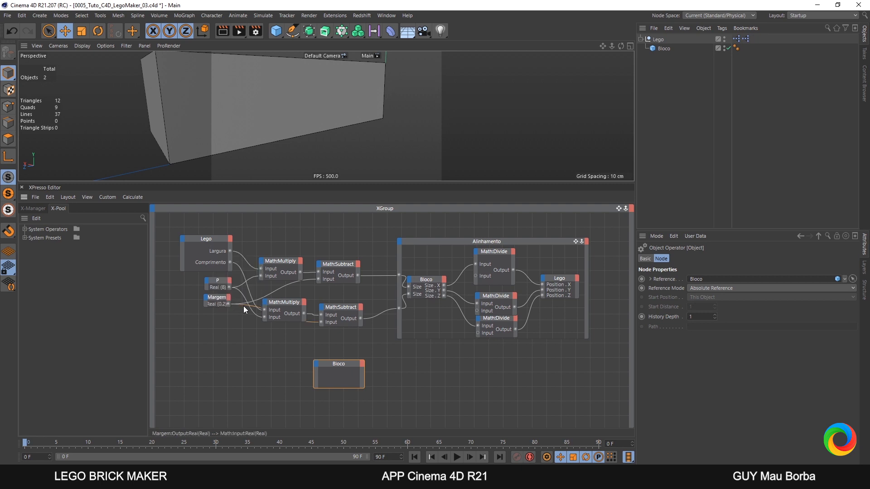
left_click_drag(347, 368, 359, 368)
double_click(359, 379)
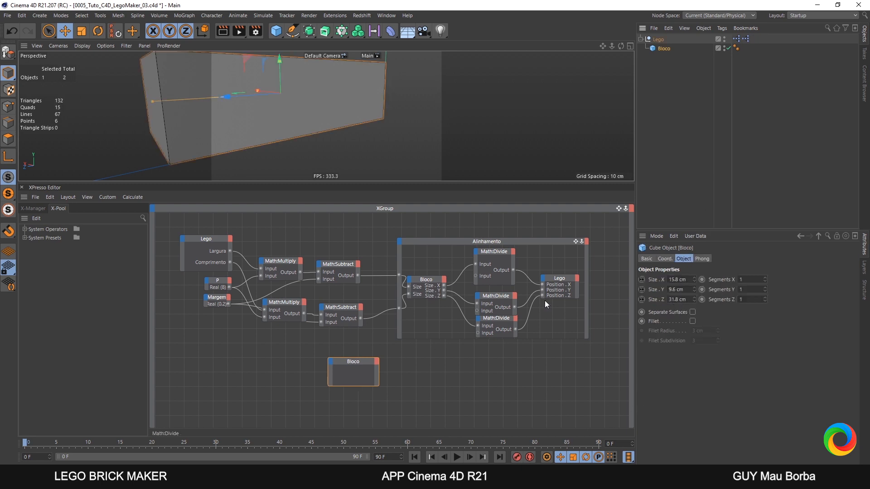
left_click_drag(732, 280, 342, 372)
left_click_drag(729, 301, 330, 386)
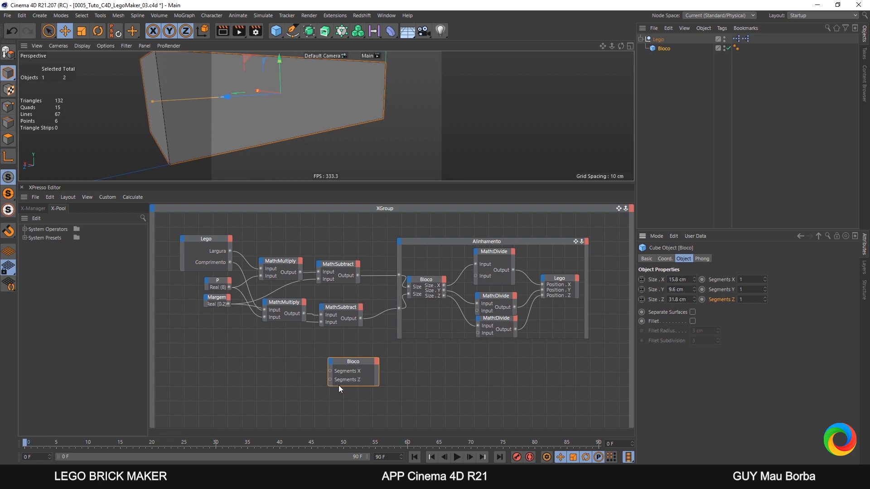
left_click(228, 250)
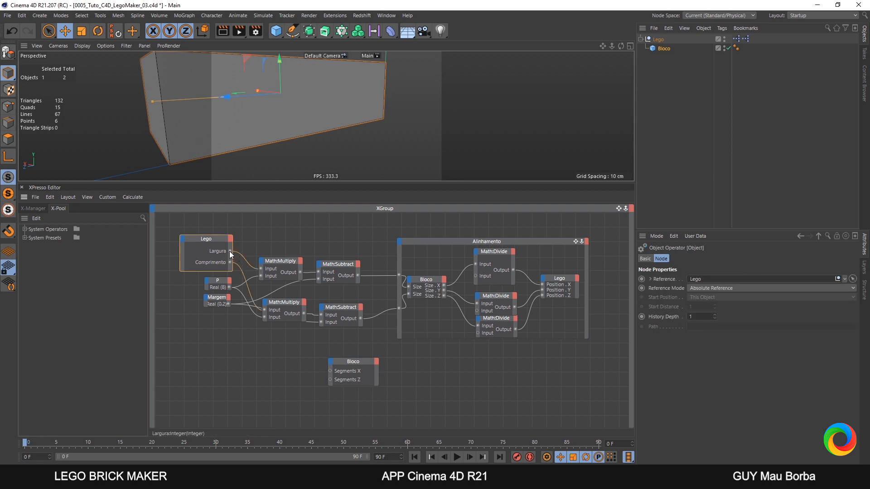
left_click_drag(253, 282, 330, 370)
left_click_drag(230, 262, 299, 363)
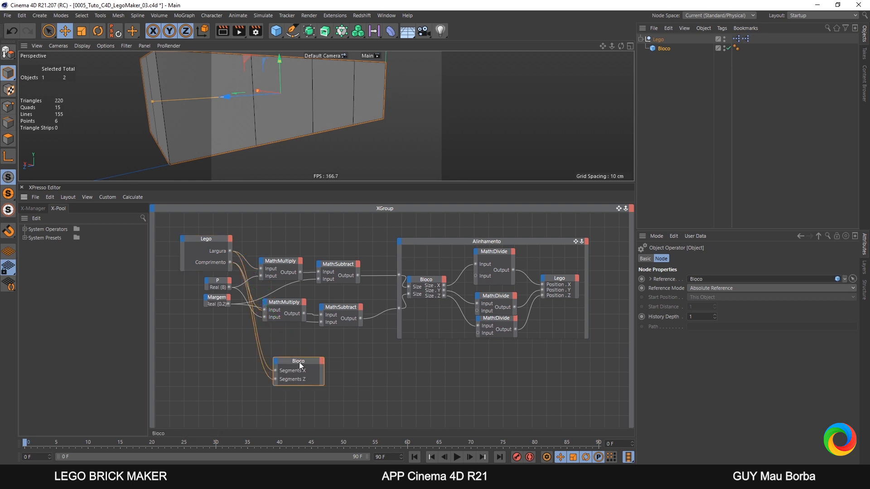
double_click(262, 357)
double_click(261, 362)
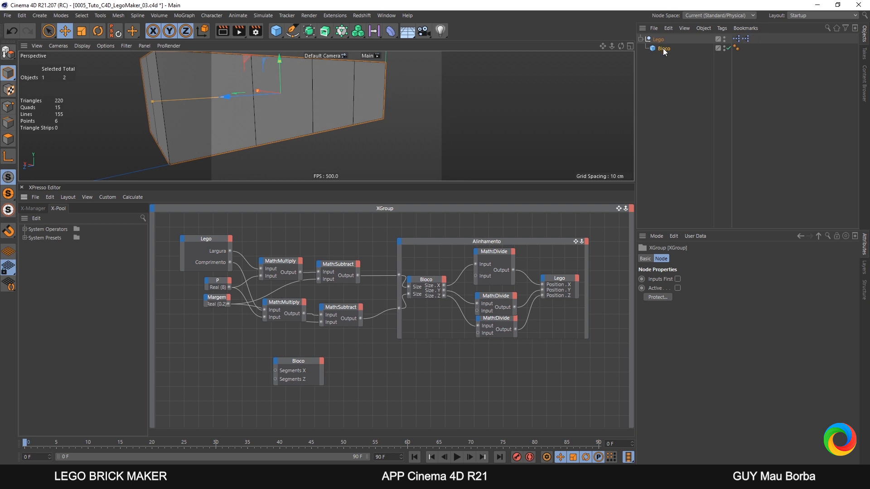
left_click_drag(193, 371, 193, 371)
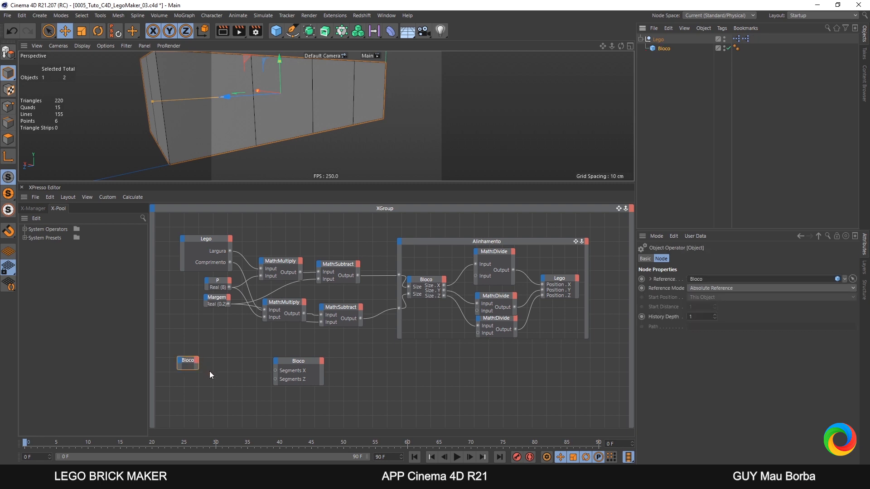
key("Delete")
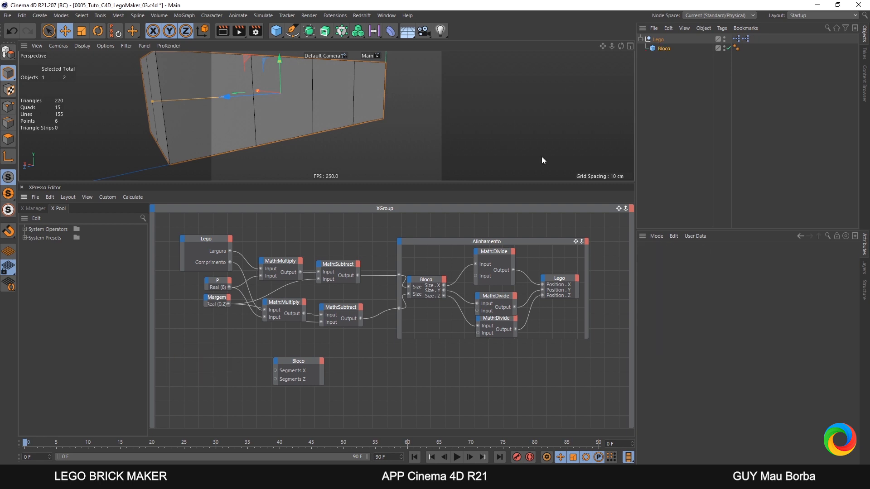
Add a second Lego node with Largura and Comprimento outputs and connect them to Bloco's Segments X and Segments Z
left_click_drag(657, 40, 198, 360)
left_click_drag(658, 283, 222, 369)
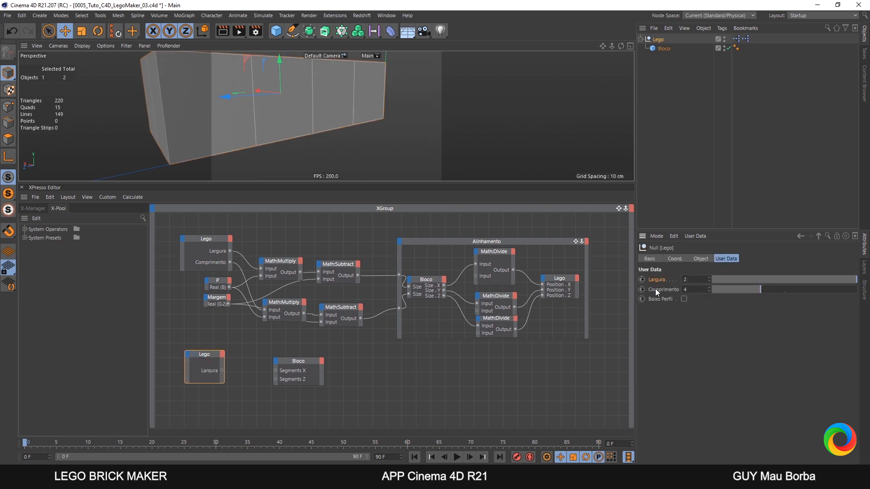
left_click_drag(655, 289, 227, 377)
left_click_drag(281, 370, 275, 370)
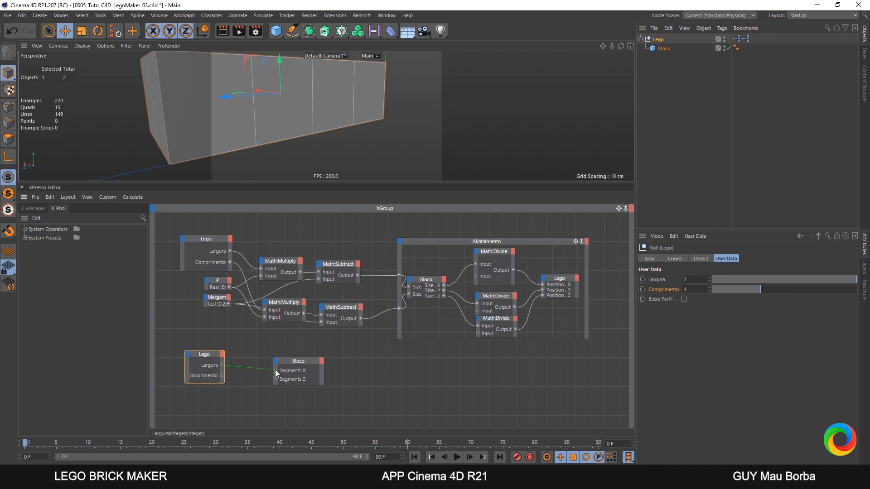
left_click_drag(221, 376, 276, 379)
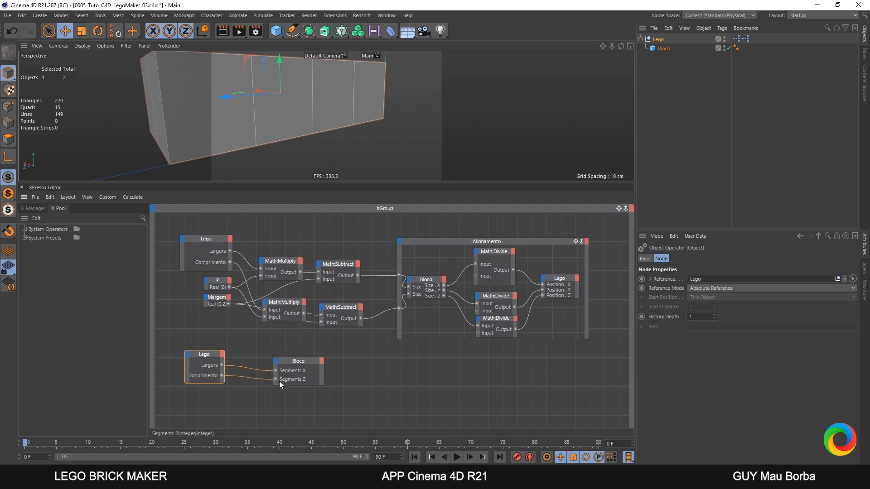
Enlarge the perspective view and test the block's segments by varying the Lego object's size, ending at Largura 1 and Comprimento 4
left_click_drag(440, 181, 442, 230)
middle_click_drag(362, 140, 431, 154, "alt")
scroll(432, 154, "down", 5)
left_click_drag(432, 153, 404, 148, "alt")
middle_click_drag(404, 149, 347, 171, "alt")
left_click_drag(346, 171, 372, 149, "alt")
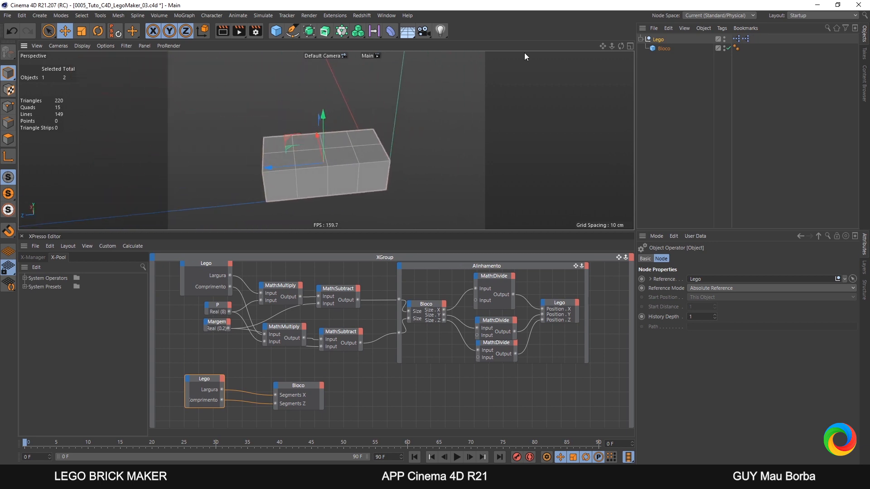
left_click(658, 40)
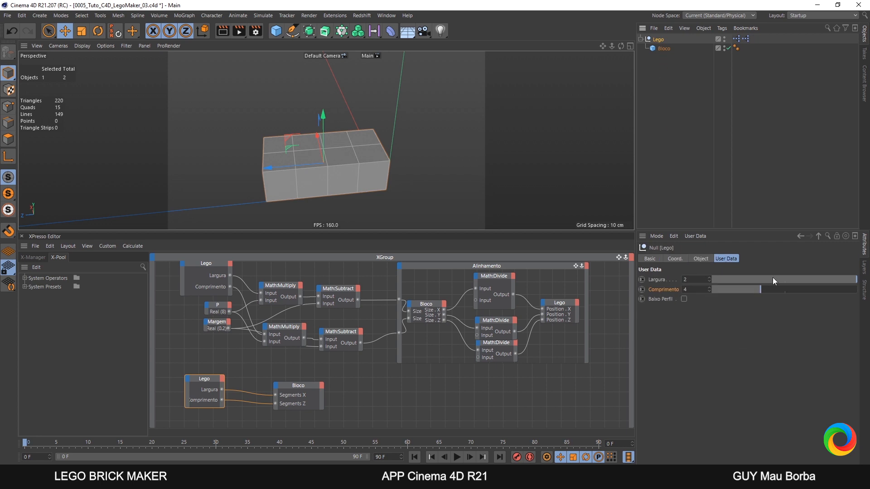
left_click_drag(786, 277, 766, 293)
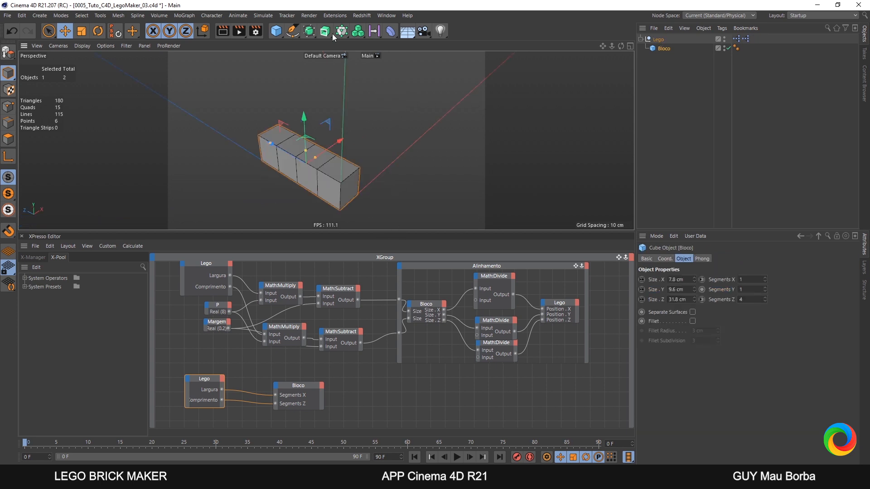
Create a cylinder with a radius of 2.4 cm and a height of 3.2 cm
left_click(276, 32)
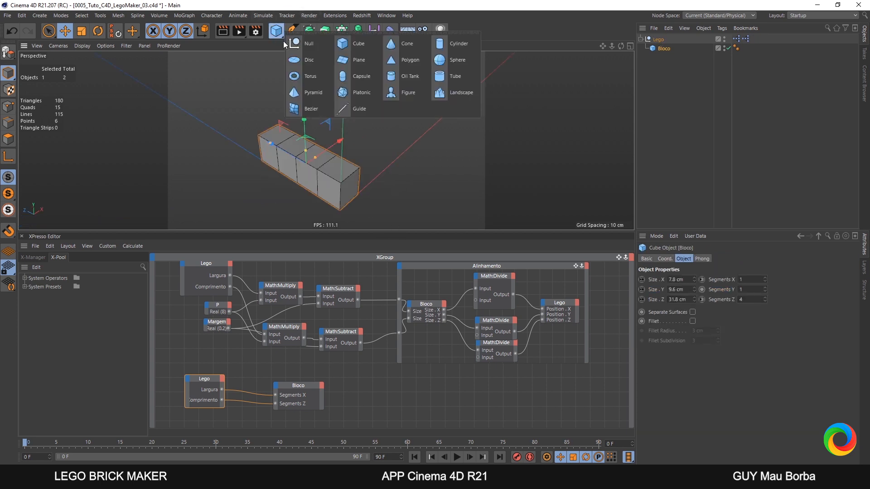
left_click(461, 43)
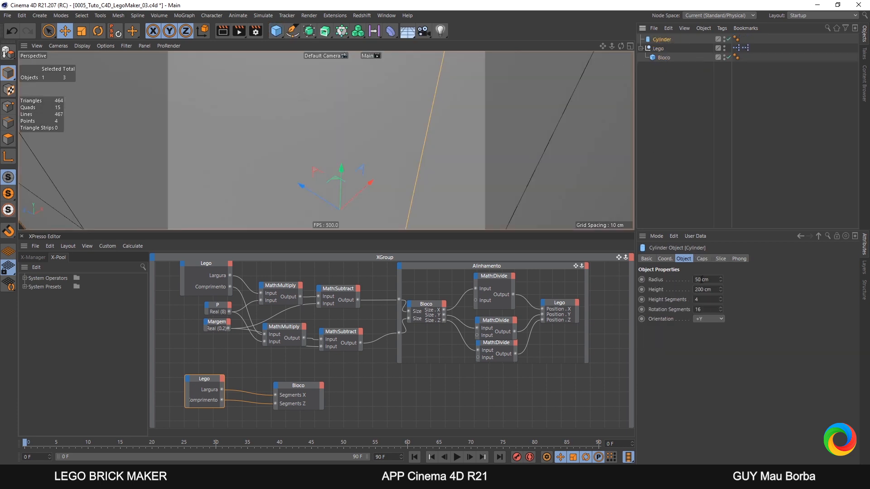
left_click_drag(714, 281, 672, 282)
type("2.5")
key("Return")
type("4")
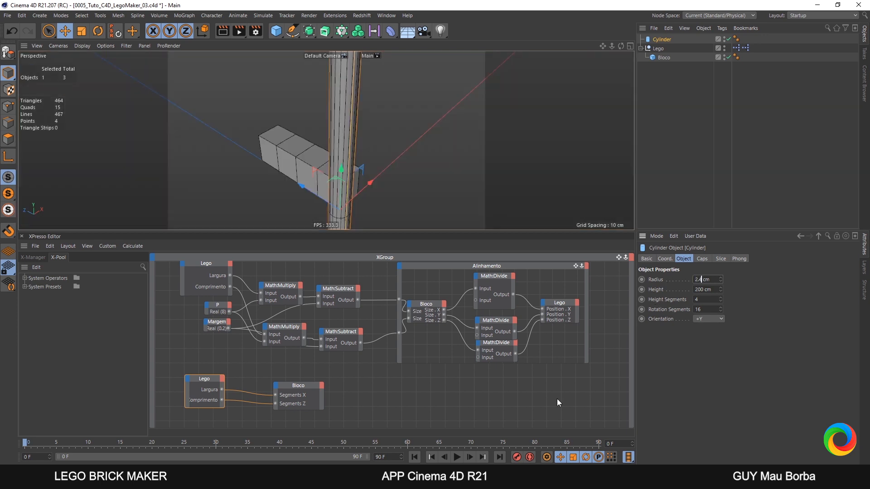
key("Return")
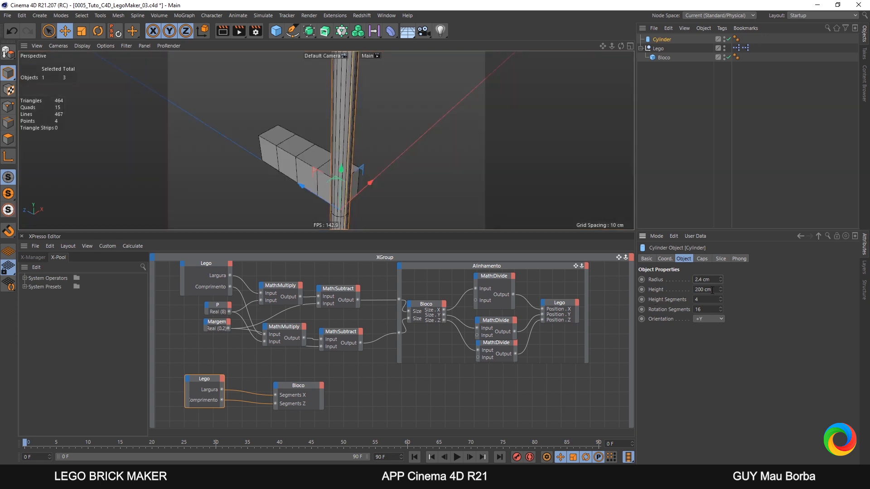
left_click_drag(710, 289, 577, 333)
type("3,2")
key("Return")
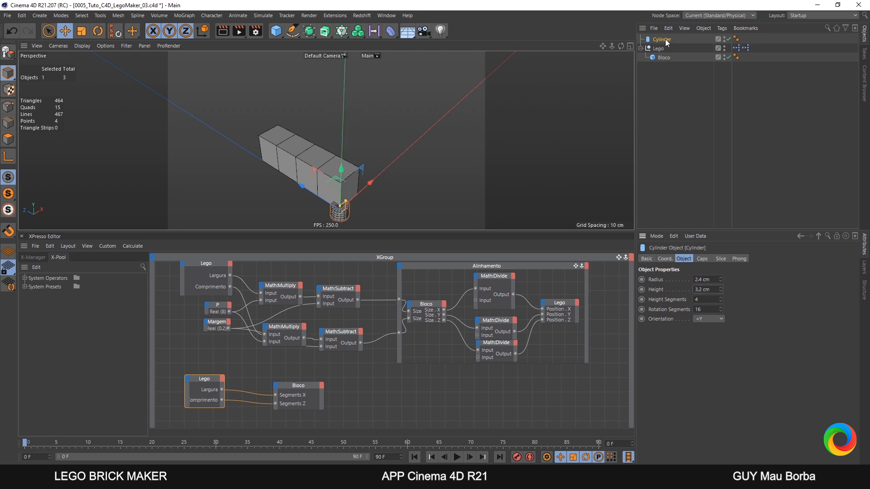
Make the cylinder a child of the Lego object and set its X, Y and Z position to 0
left_click_drag(665, 39, 662, 53)
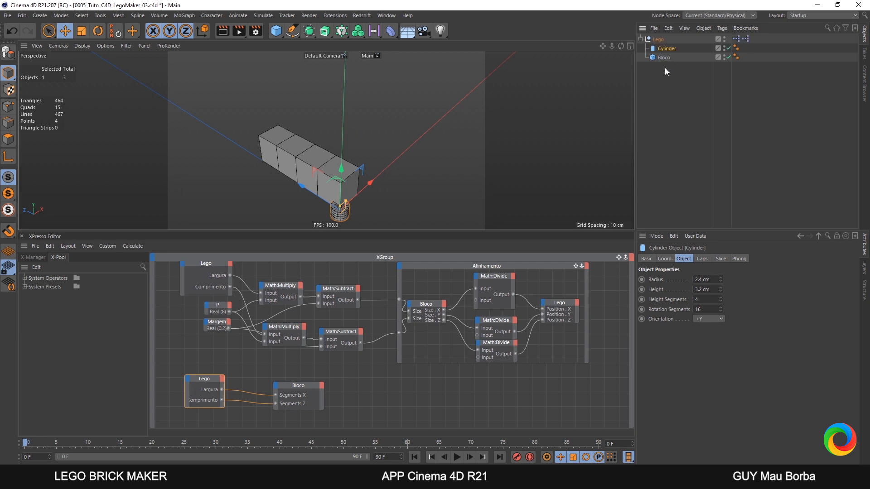
left_click(672, 262)
double_click(675, 280)
type("0")
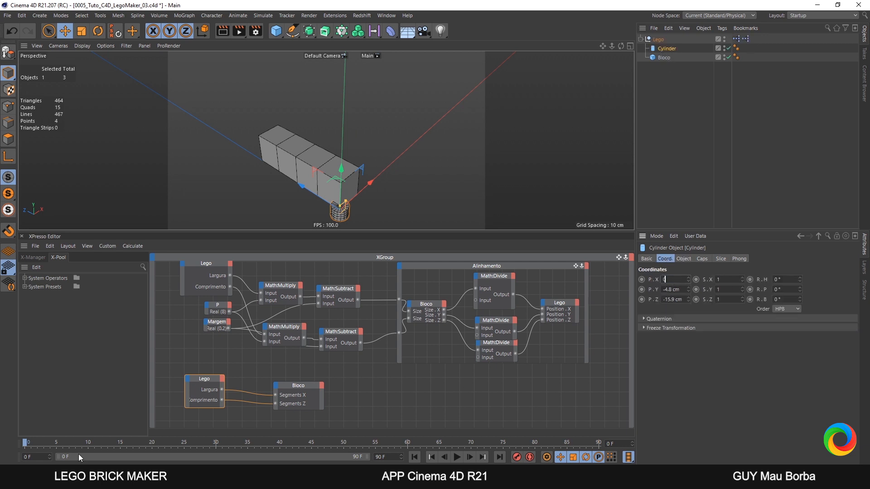
key("Tab")
type("0")
key("Tab")
type("0")
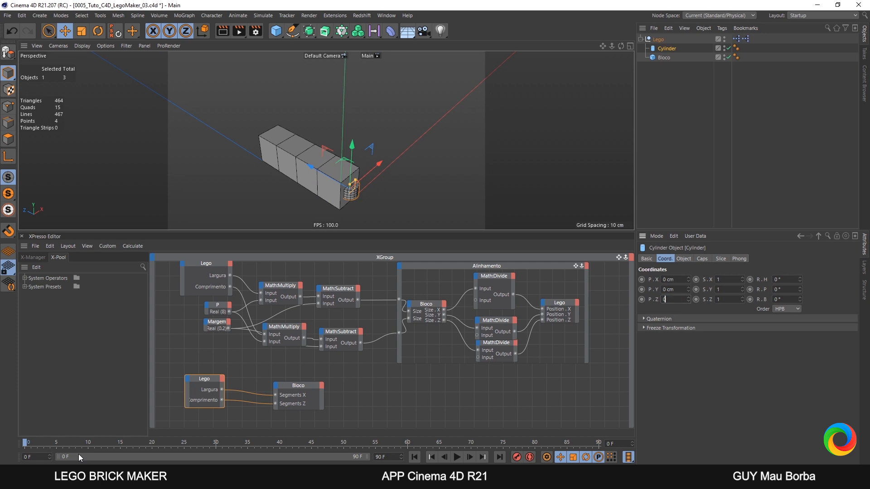
key("Return")
scroll(308, 175, "up", 4)
mouse_move(309, 175)
left_mouse_down("alt")
mouse_move(321, 172)
mouse_move(334, 146)
mouse_move(308, 180)
left_mouse_up("alt")
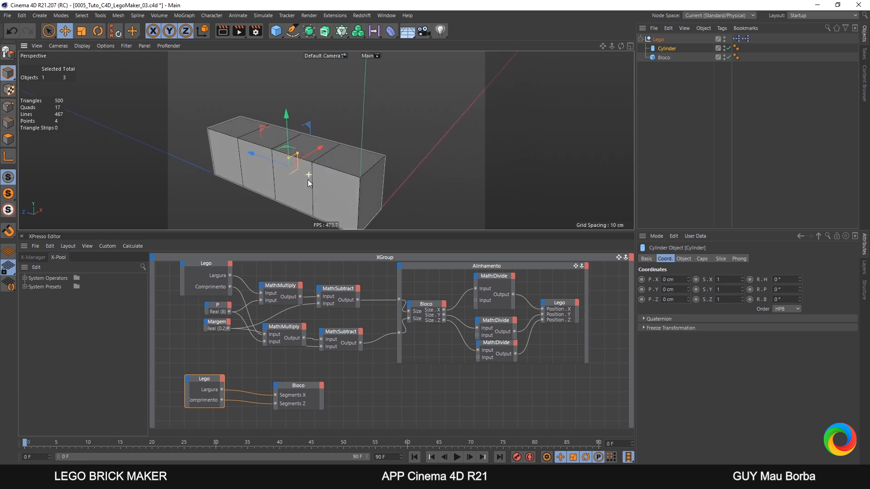
middle_click_drag(308, 180, 331, 146, "alt")
mouse_move(330, 145)
left_mouse_down("alt")
mouse_move(320, 170)
mouse_move(346, 145)
left_mouse_up("alt")
scroll(320, 169, "down", 3)
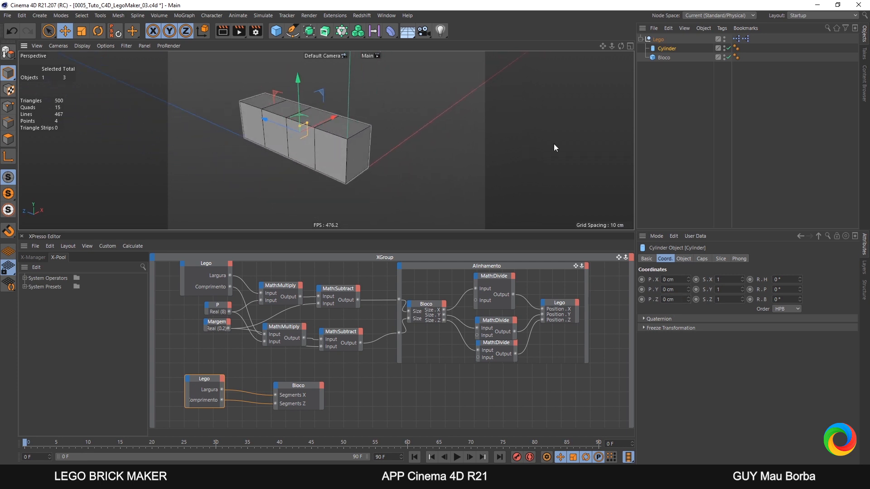
Turn on Baixo Perfil in the Lego object's user data
left_click(658, 39)
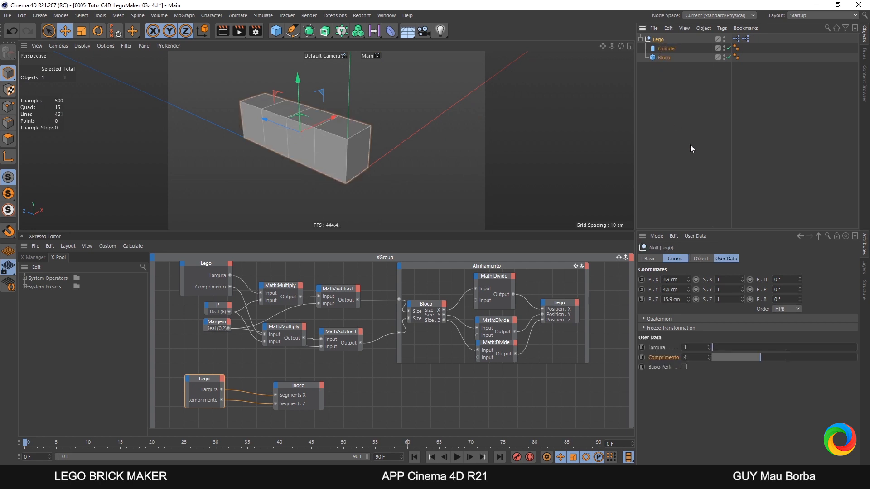
left_click(727, 258)
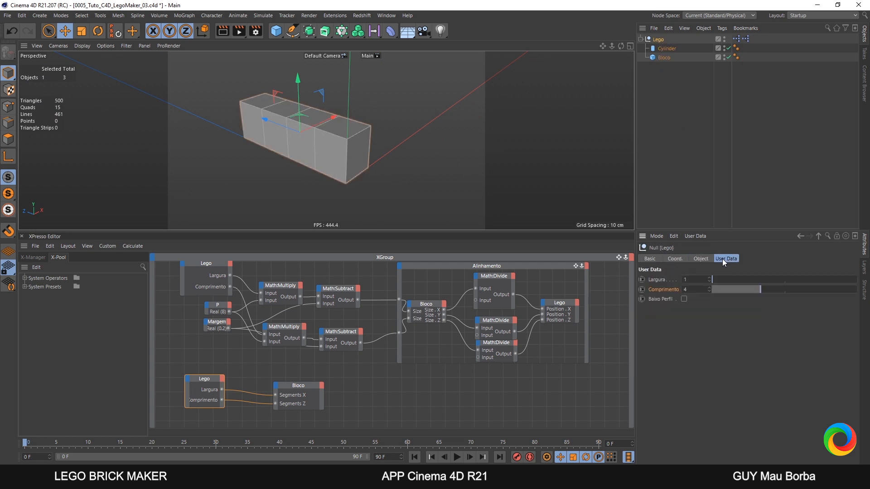
left_click(683, 299)
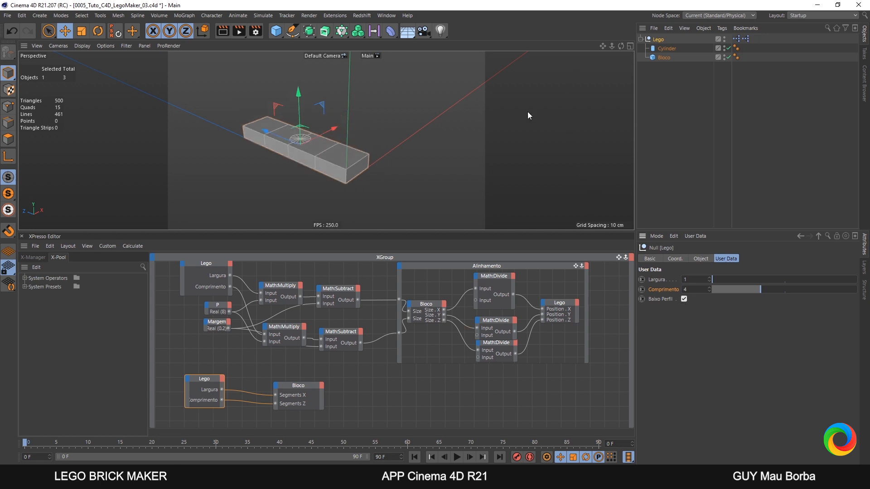
scroll(309, 126, "up", 4)
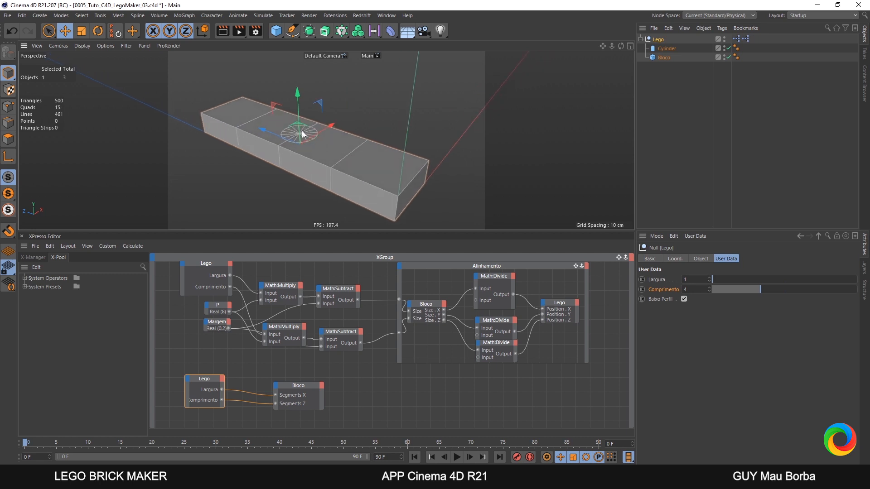
Place the cylinder inside a Cloner and set the Cloner's mode to Grid Array
left_click(669, 49)
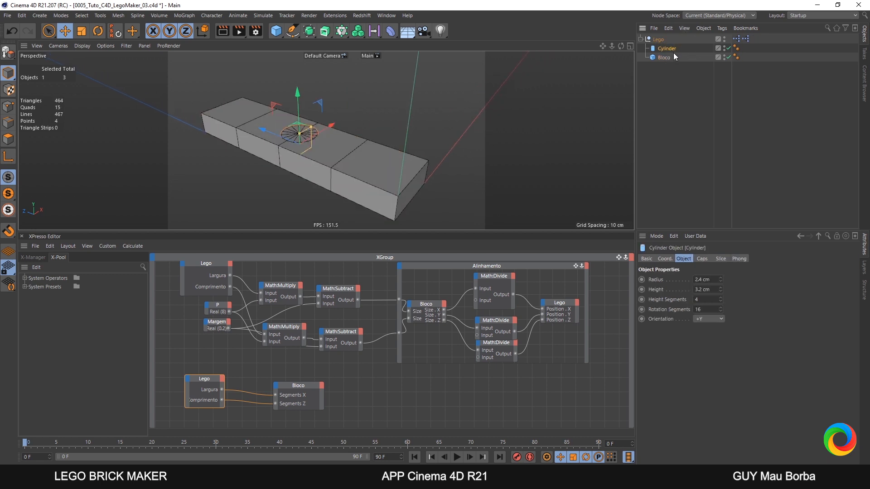
left_click(342, 33, "alt")
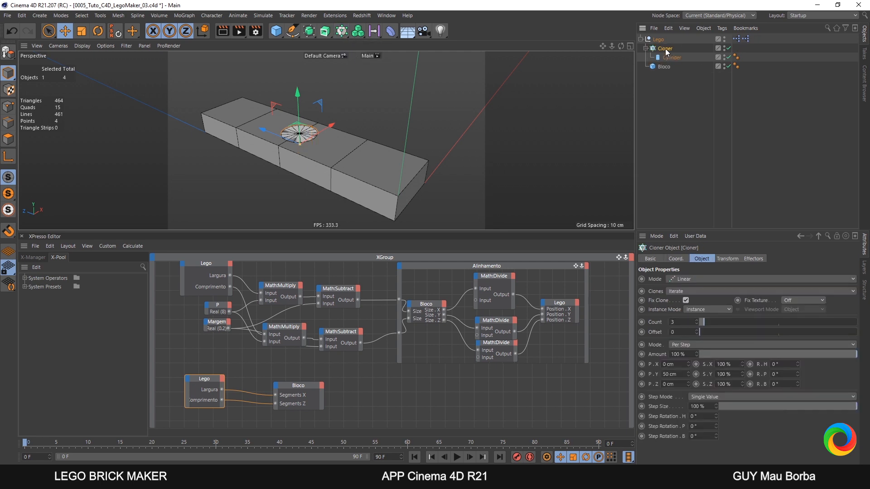
left_click(699, 278)
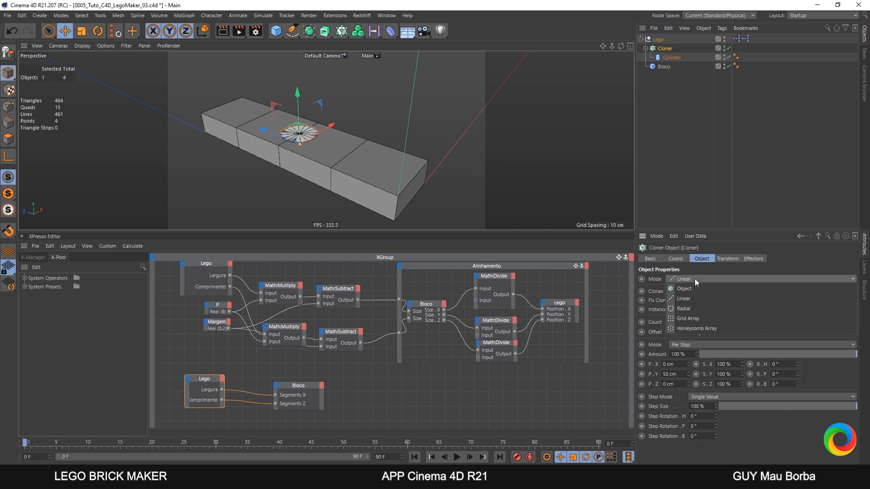
left_click(697, 318)
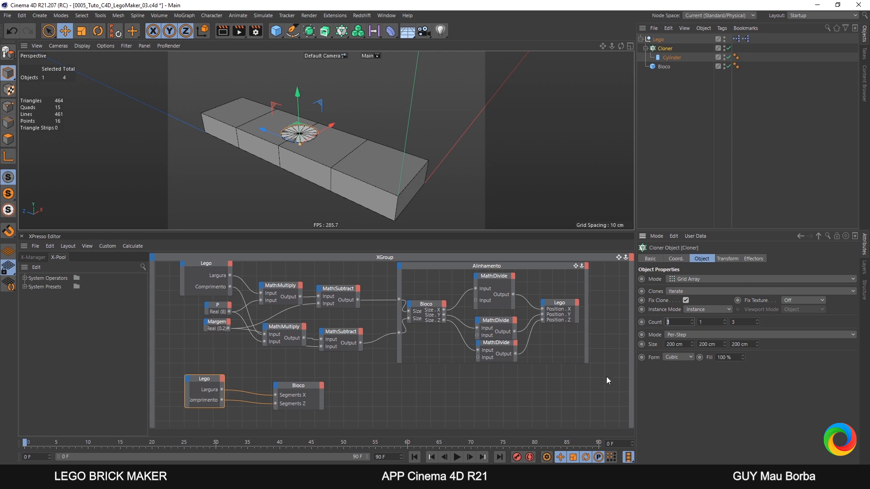
Set the Cloner's count to 1, 1 and 4, and its per-step size to 8, 0 and 8 cm
type("1")
key("Tab")
key("Tab")
type("4")
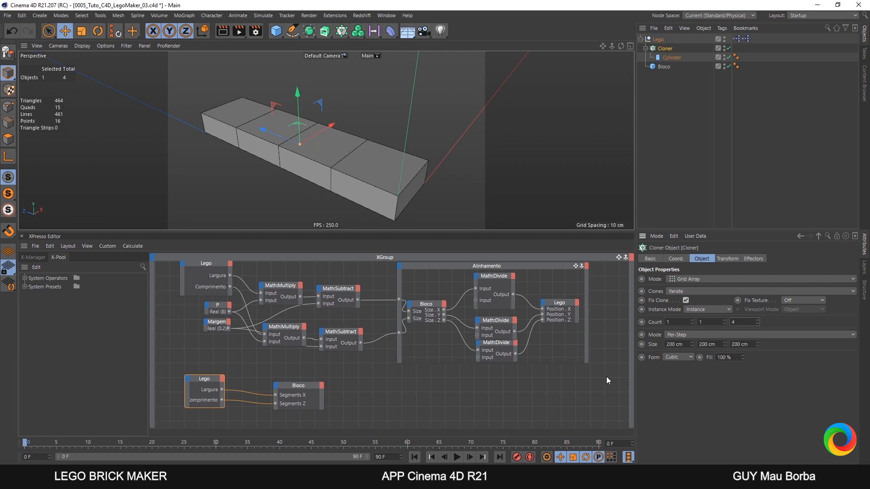
left_click(670, 344)
type("8")
key("Tab")
type("0")
key("Tab")
type("8")
key("Return")
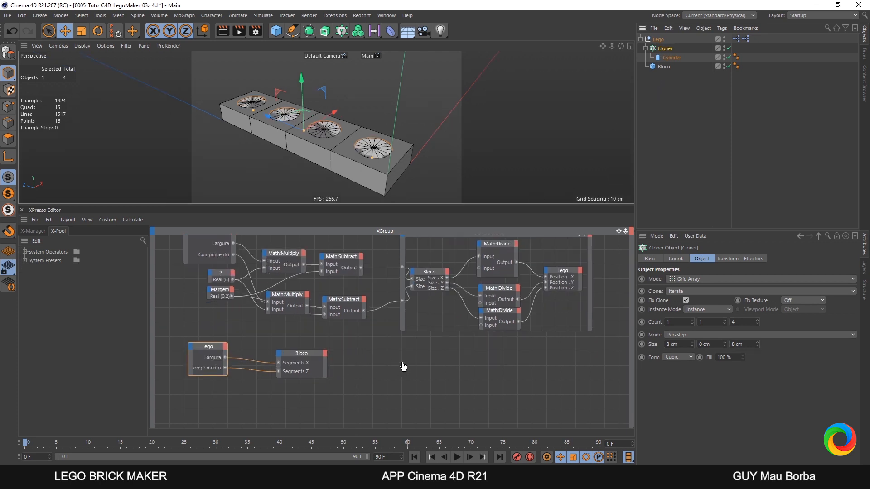
Add the Cloner as a node to the XPresso graph, beside the lower Bloco node
left_click_drag(398, 366, 394, 363)
left_click_drag(394, 365, 439, 370)
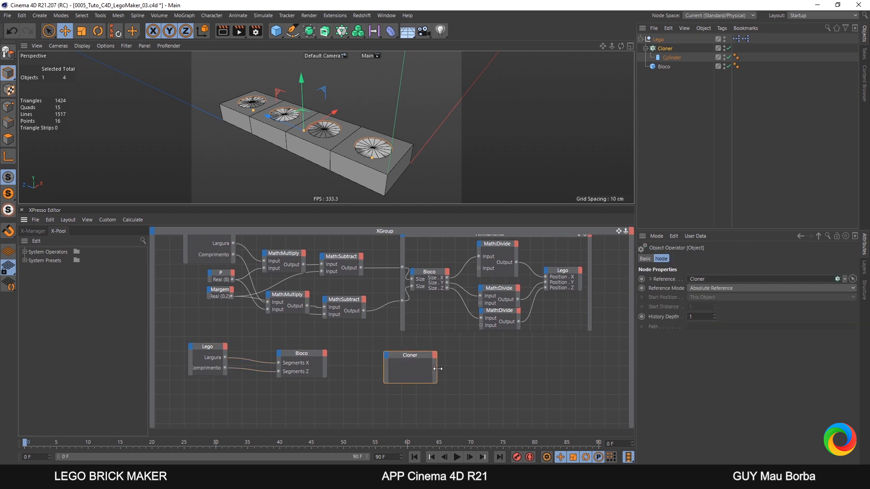
middle_click_drag(370, 338, 378, 366)
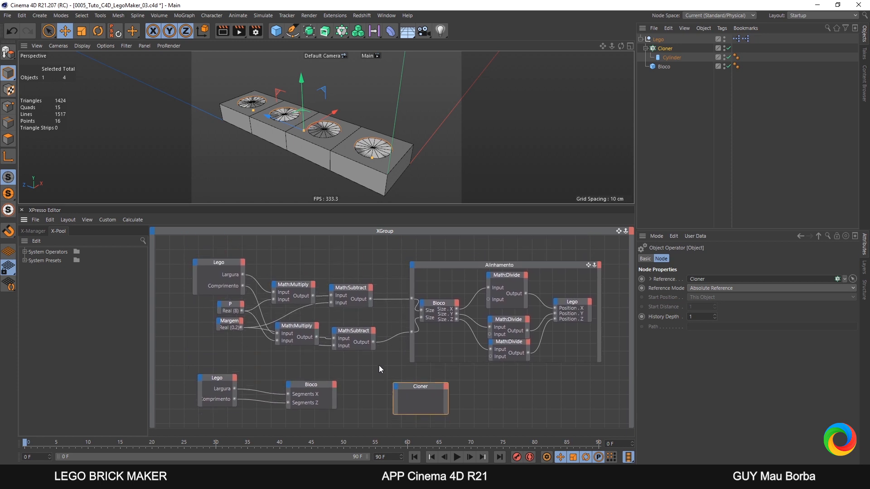
Group the upper Lego, P, Margem, multiply and subtract nodes into an XGroup and name it Dimensão X e Z
left_click_drag(169, 244, 382, 366)
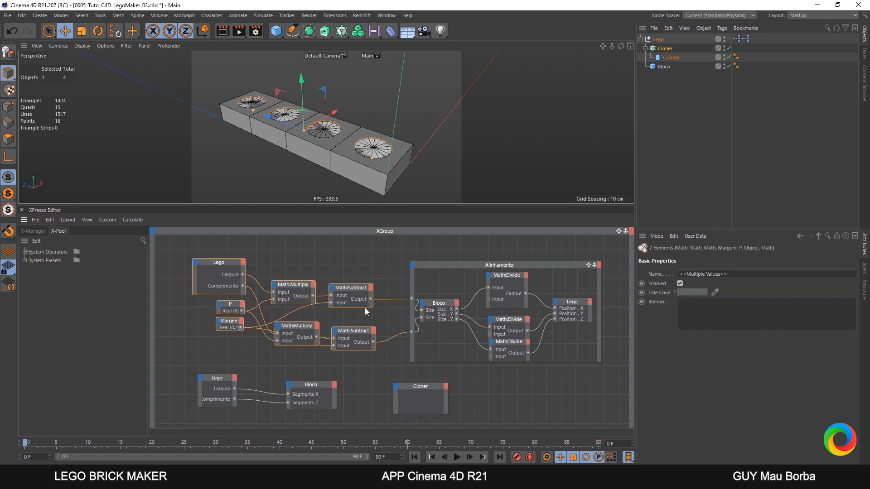
right_click(354, 296)
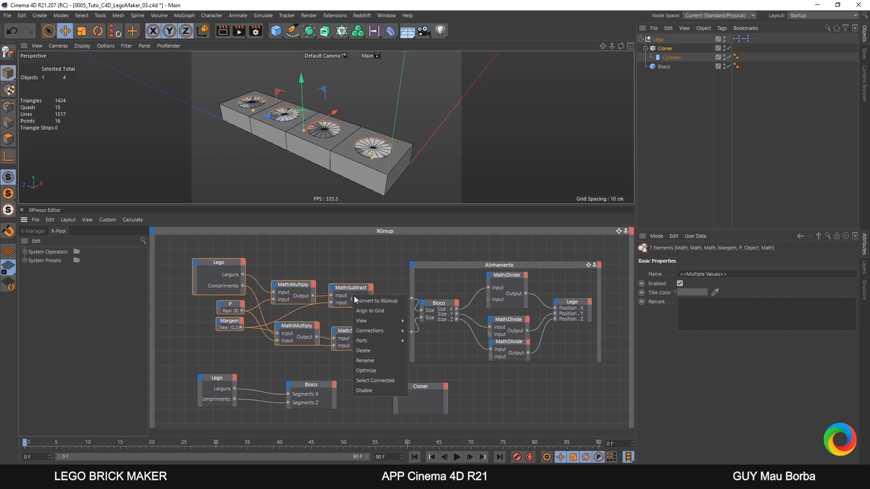
left_click(383, 301)
left_click(289, 250)
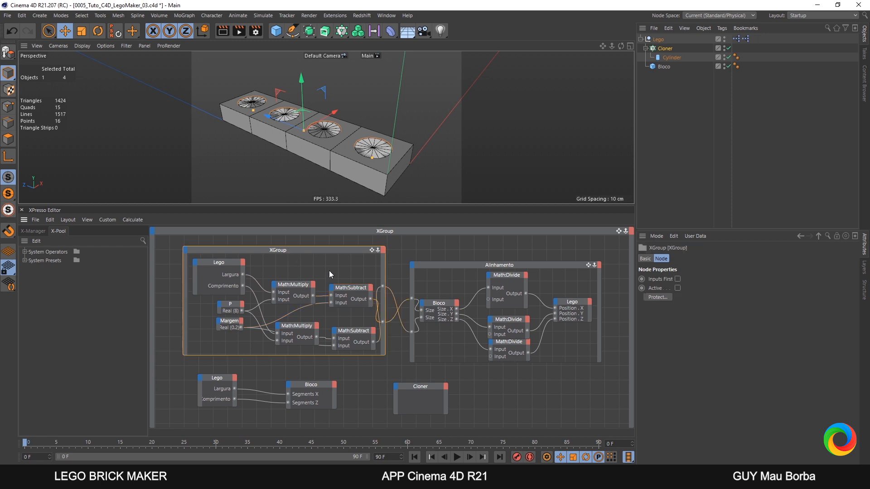
left_click(645, 259)
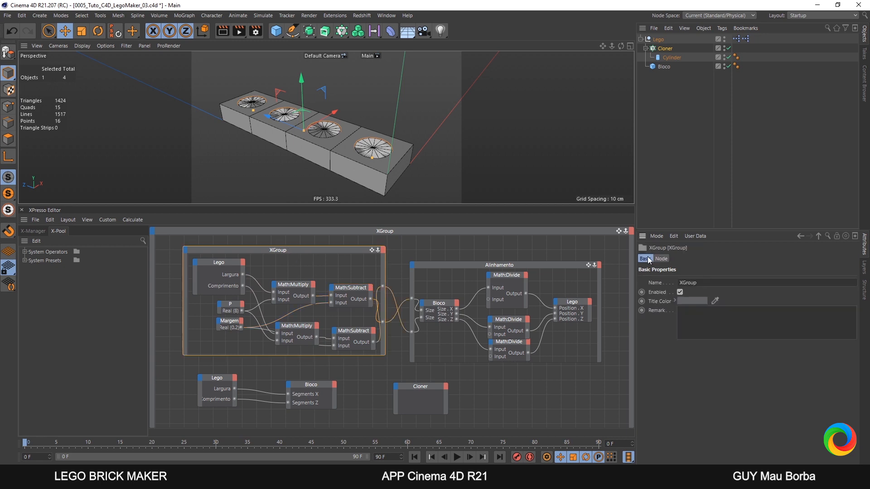
left_click(711, 282)
type("Dimensão X e Z")
key("Return")
Arrange the Cloner node directly beneath the lower Bloco node
middle_click_drag(496, 315, 488, 256, "alt")
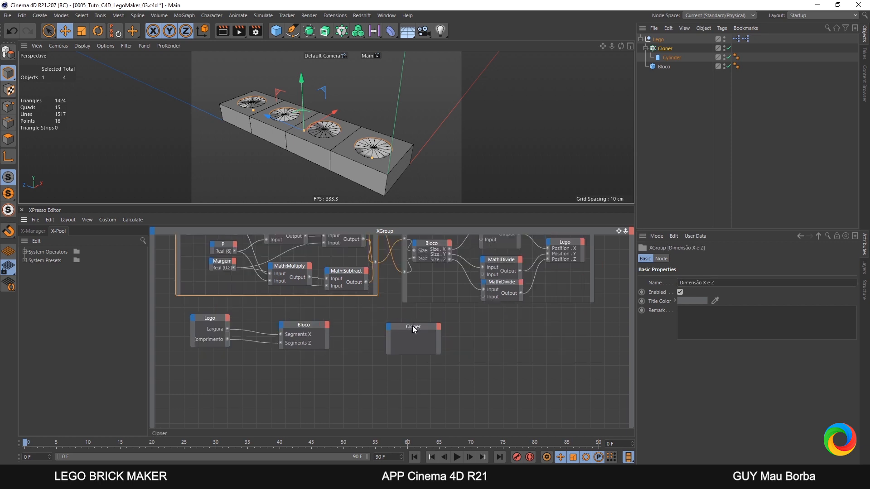
left_click_drag(413, 327, 425, 324)
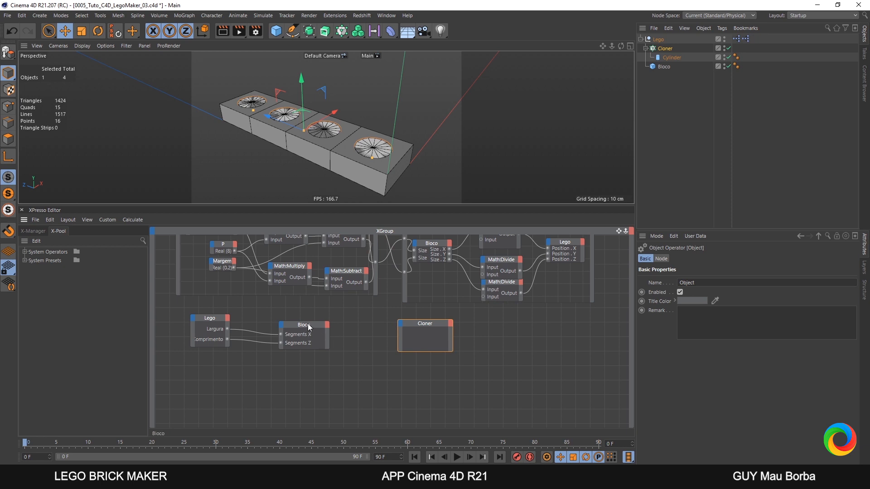
left_click_drag(309, 323, 308, 320)
left_click_drag(422, 322, 301, 358)
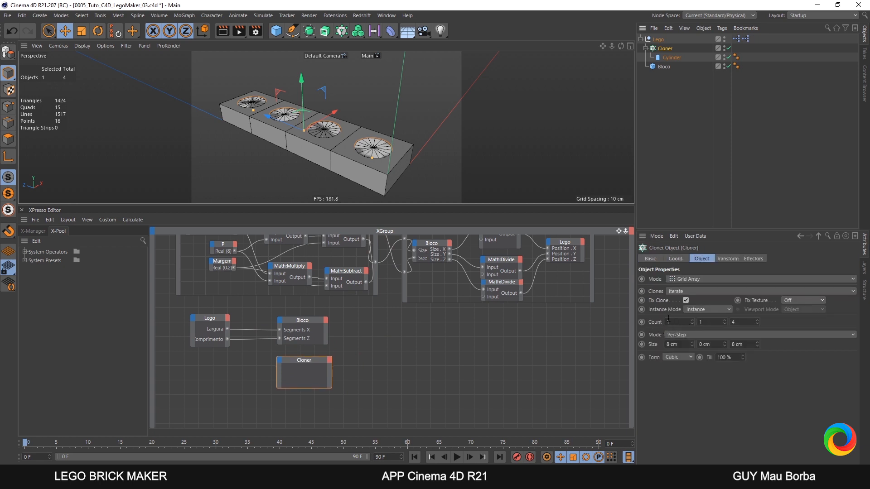
Add Count X and Count Z input ports to the Cloner node
left_click_drag(654, 322, 281, 379)
key("ctrl+z")
left_click(280, 360)
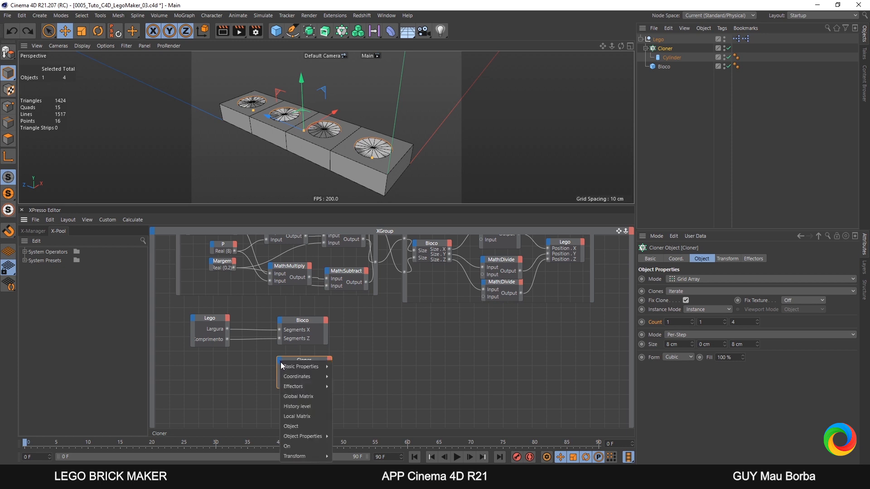
mouse_move(308, 433)
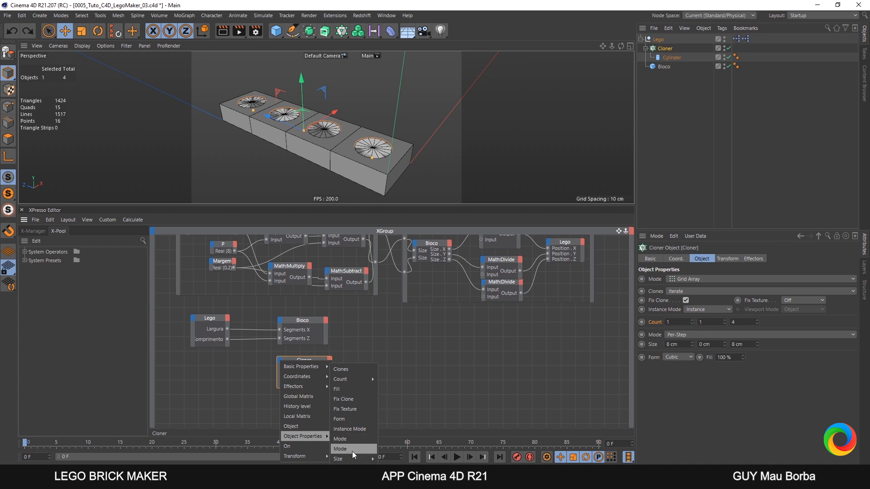
mouse_move(353, 459)
mouse_move(348, 382)
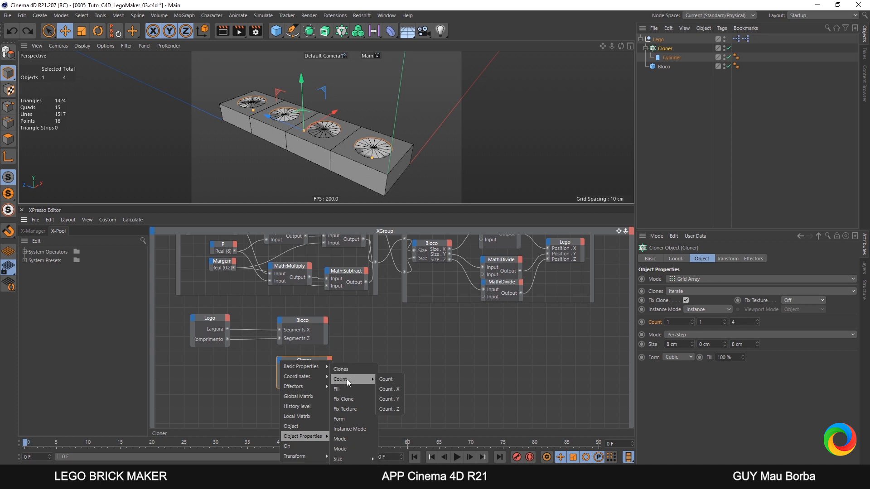
left_click(397, 388)
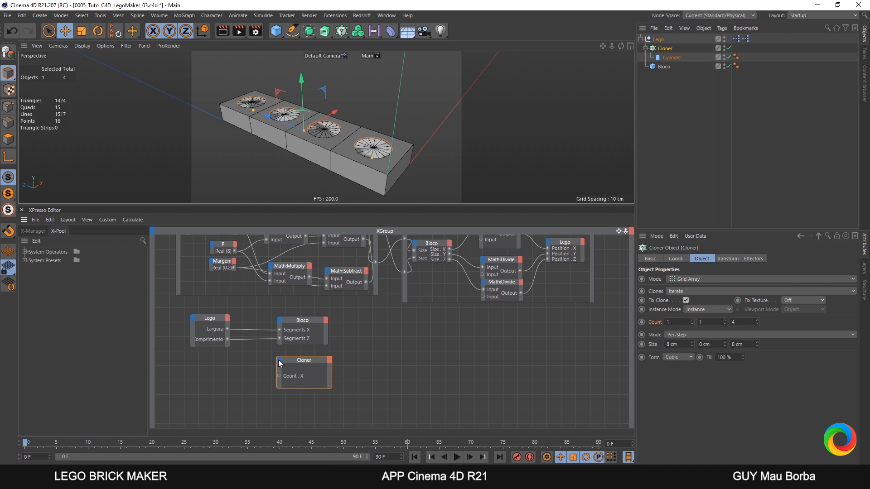
left_click(279, 360)
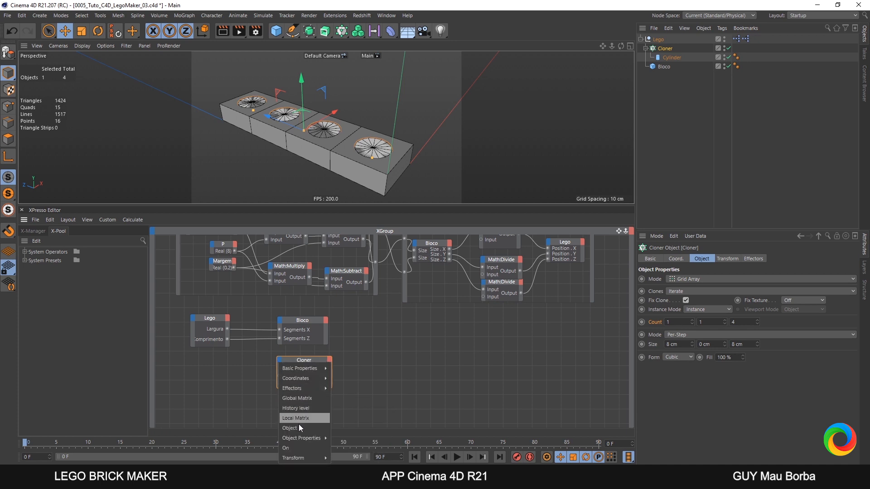
mouse_move(369, 383)
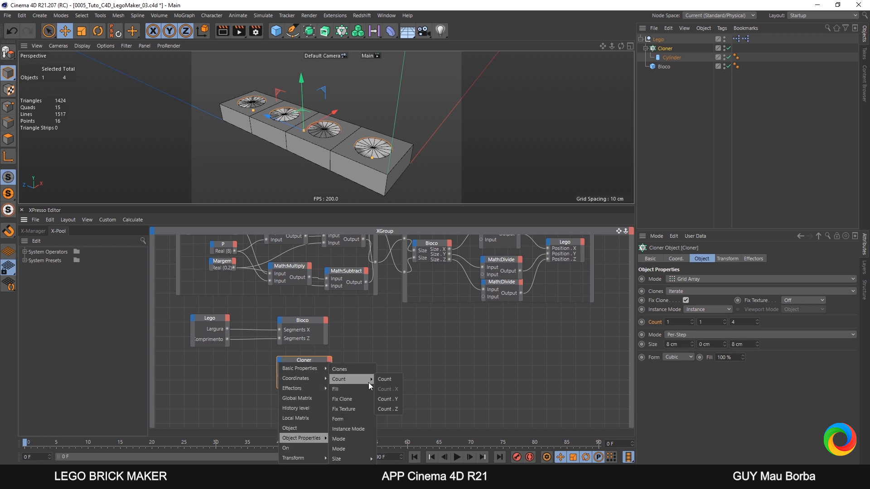
left_click(393, 409)
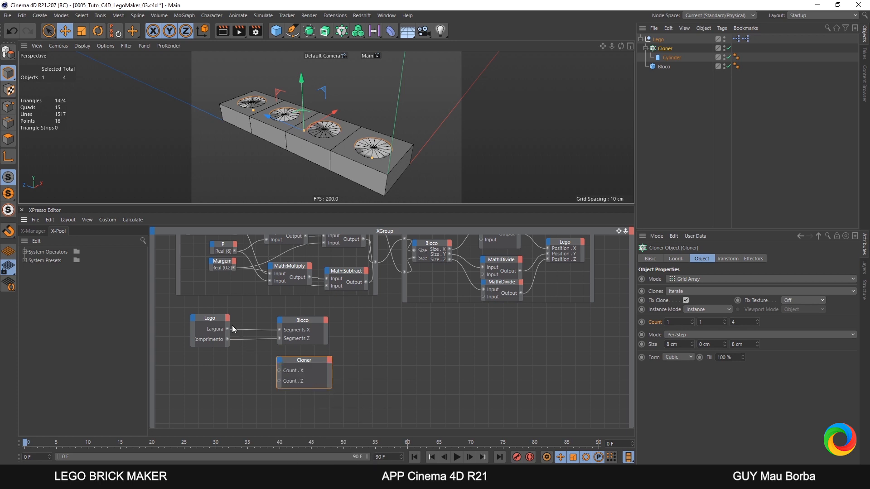
Connect the Lego node's Largura to the Cloner's Count X and Comprimento to Count Z
left_click_drag(227, 329, 279, 371)
left_click(279, 371)
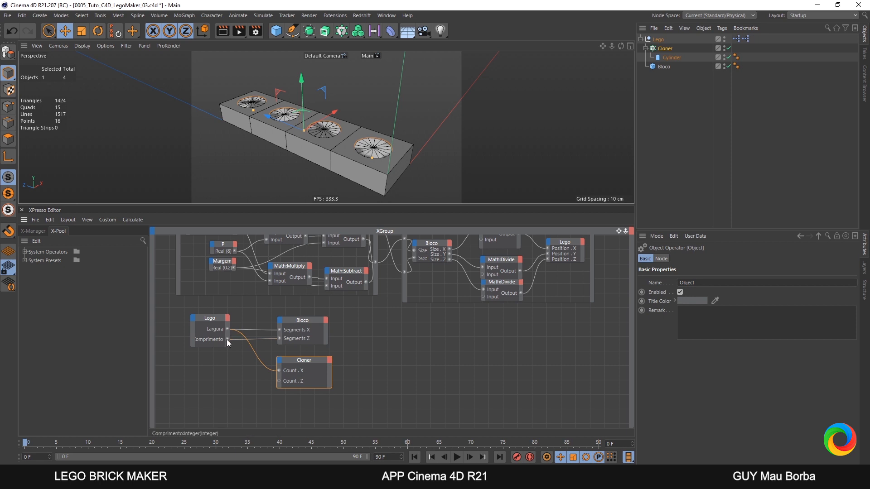
left_click_drag(267, 379, 280, 382)
Test the cloned studs by setting the Lego object's Largura to 2 and Comprimento to 2
left_click(663, 40)
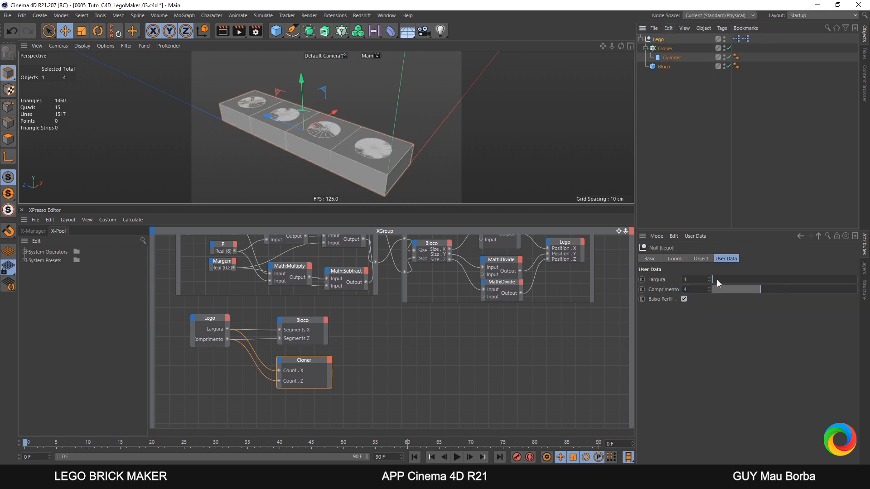
left_click_drag(717, 279, 830, 260)
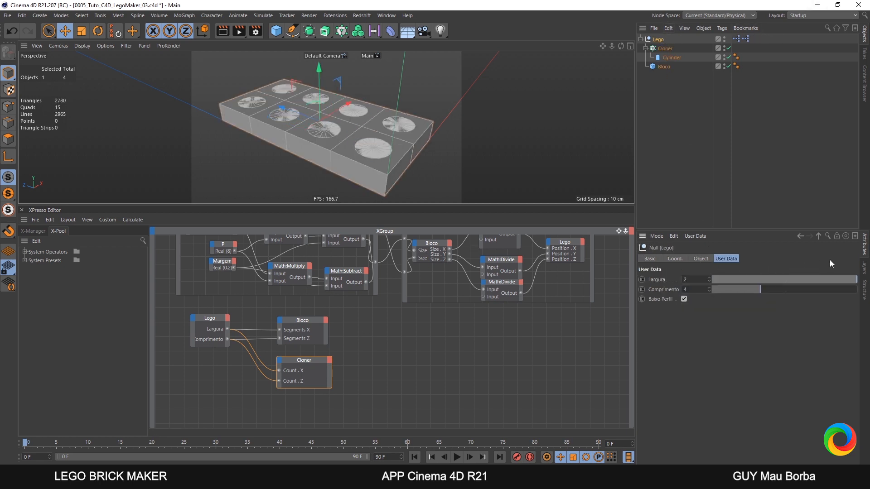
left_click_drag(762, 289, 728, 287)
Add a Position Y input to the Cloner node and set the Cloner's Y position to 1.6 cm
middle_click_drag(396, 303, 398, 325, "alt")
left_click_drag(377, 322, 159, 429)
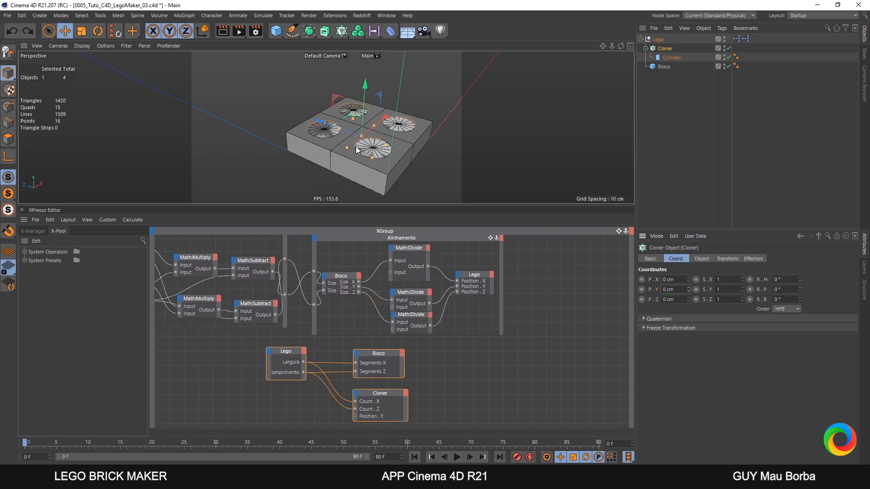
left_click(669, 48)
left_click(679, 289)
type("1.6")
key("Return")
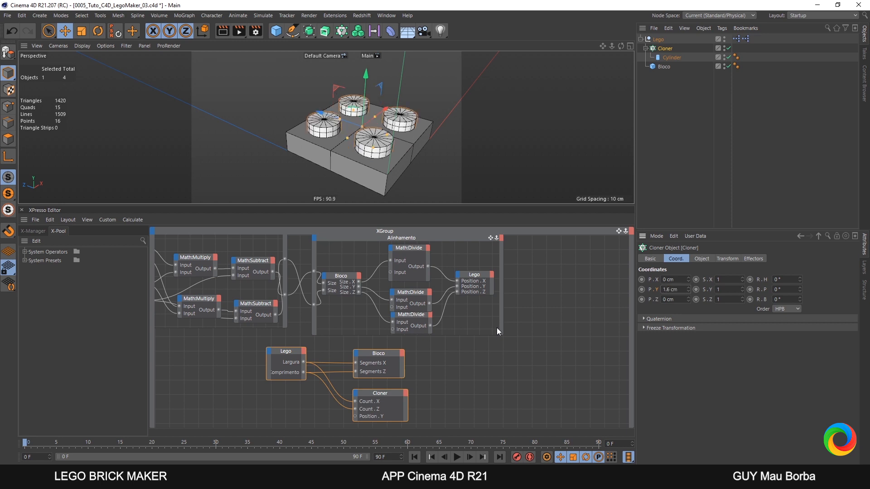
Test the raised studs by varying the Lego object's size, ending at Largura 2 and Comprimento 6
left_click(659, 39)
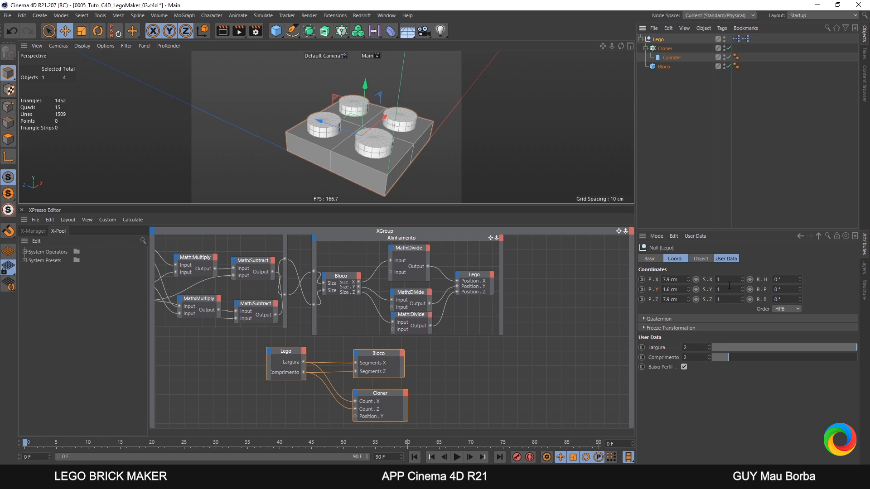
left_click_drag(840, 344, 858, 348)
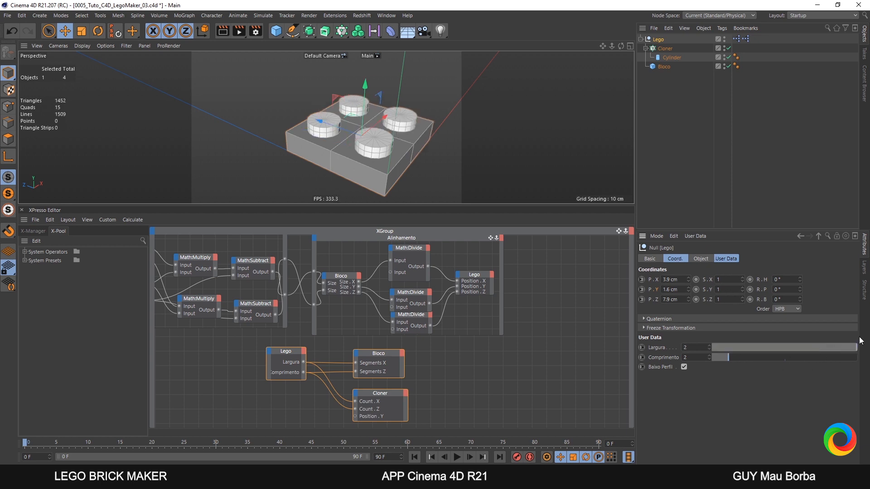
left_click_drag(740, 358, 789, 357)
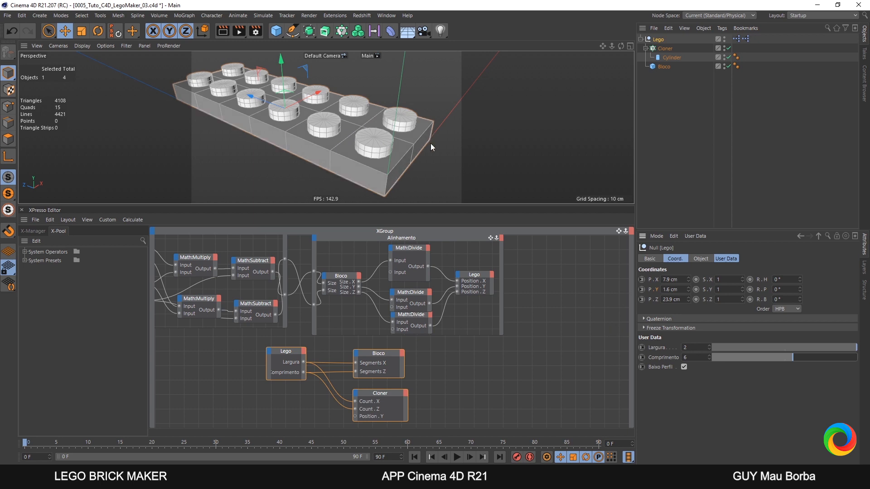
Move the connected Lego, Bloco and Cloner nodes together to a free spot below the Margem and P nodes
middle_click_drag(452, 398, 547, 383)
left_click_drag(550, 333, 336, 414)
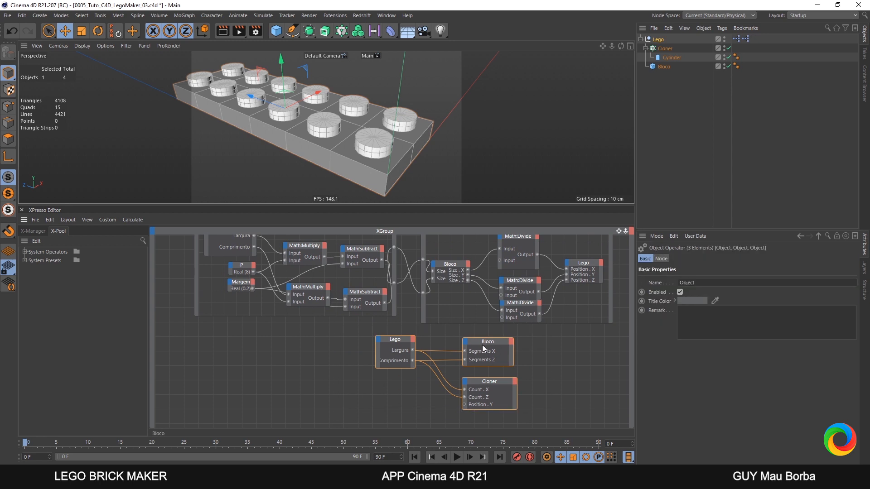
left_click_drag(482, 344, 338, 336)
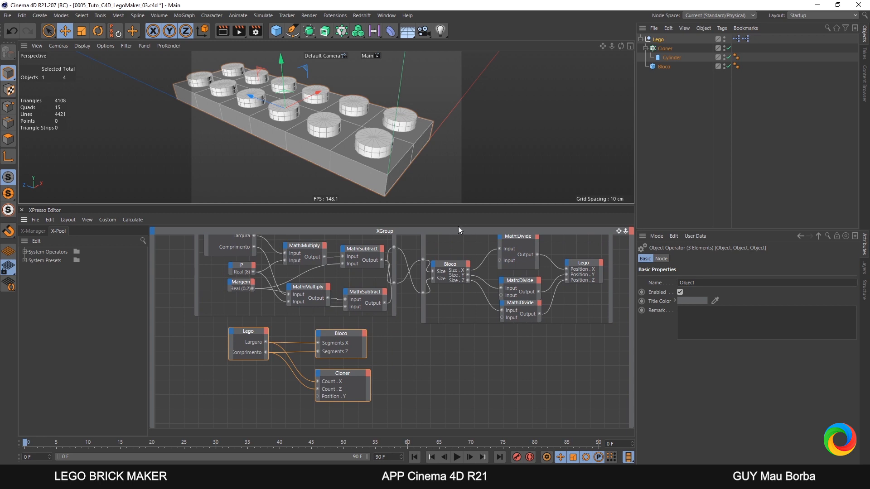
Duplicate the Bloco cube inside the Lego null and rename the copy Interior
left_click_drag(395, 154, 396, 119, "alt")
mouse_move(363, 148)
left_mouse_down("alt")
mouse_move(402, 101)
mouse_move(409, 112)
mouse_move(371, 140)
mouse_move(378, 147)
left_mouse_up("alt")
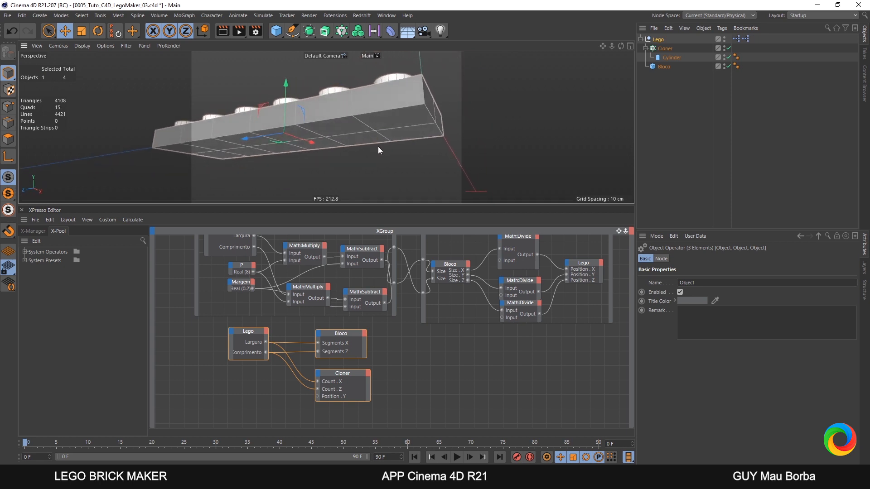
left_click(645, 48)
left_click(664, 58)
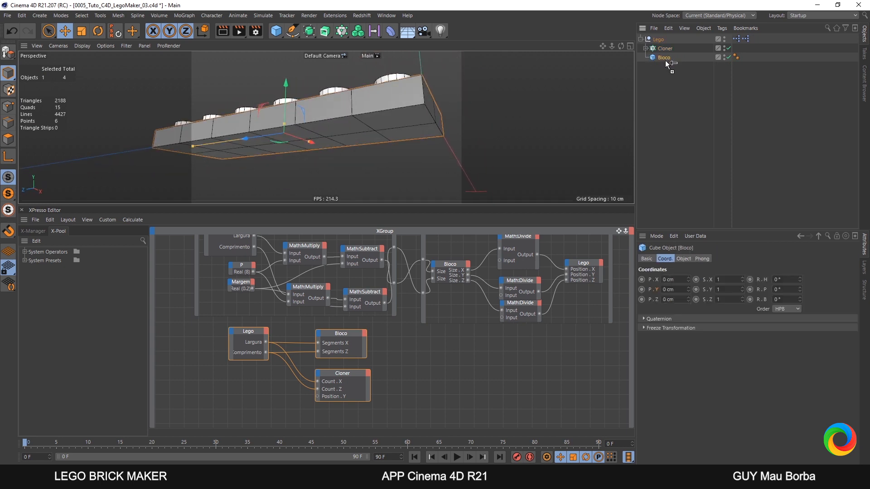
left_click_drag(665, 58, 668, 68, "ctrl")
double_click(667, 66)
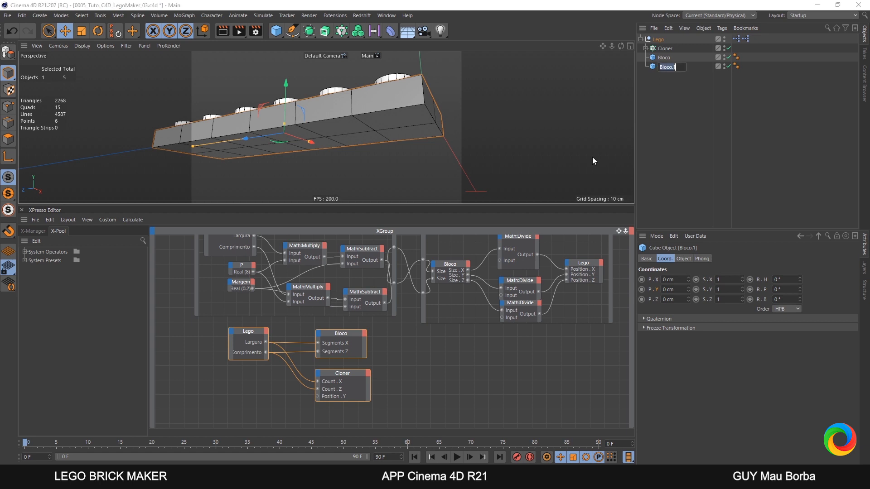
key("BackSpace")
type("Interior")
key("Return")
Add Bloco and Interior nodes below the Cloner node, and give Bloco Size X, Size Y and Size Z outputs
left_click_drag(665, 58, 252, 326)
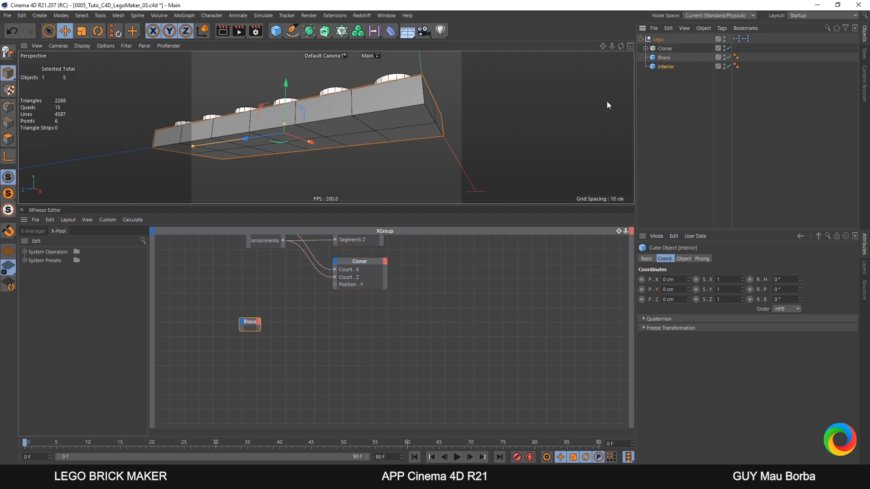
left_click_drag(661, 75, 350, 343)
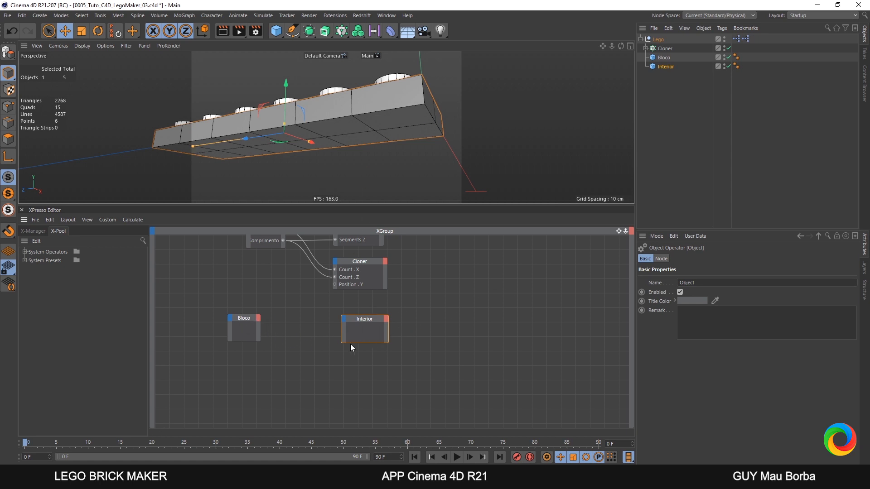
left_click(663, 57)
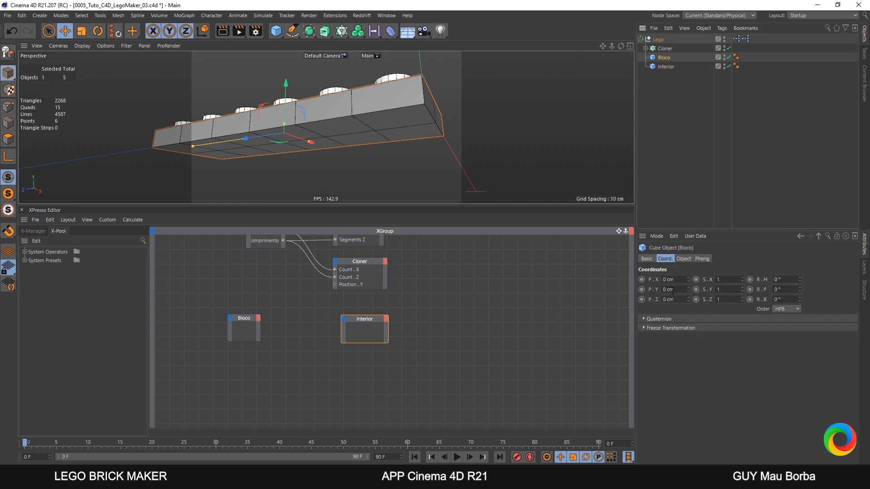
left_click(684, 259)
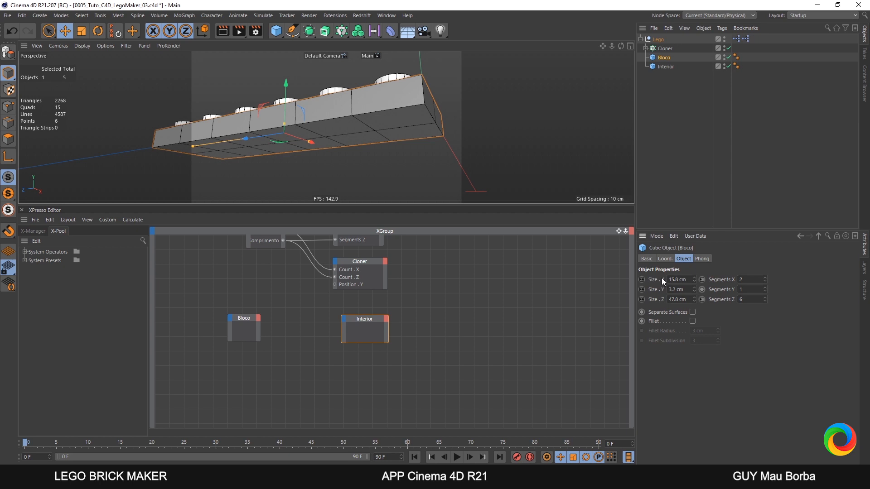
left_click_drag(661, 279, 258, 330)
left_click_drag(654, 288, 258, 334)
left_click_drag(664, 299, 259, 345)
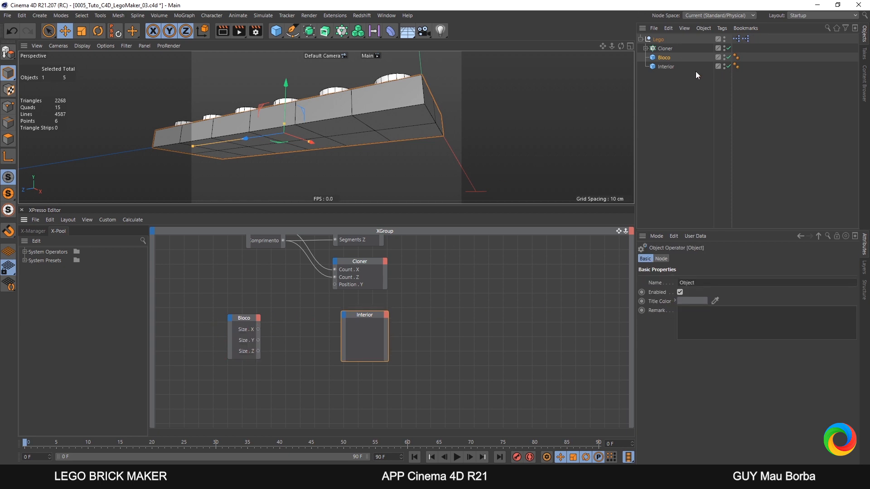
Add Size X, Size Y and Size Z inputs to the Interior node and connect Bloco's Size Y to Interior's Size Y
left_click(668, 67)
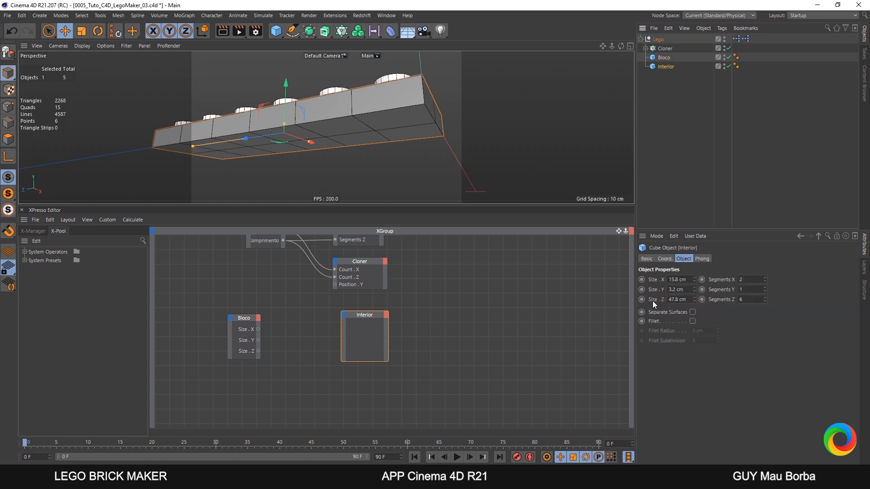
left_click_drag(660, 286, 611, 287)
left_click_drag(410, 323, 347, 335)
left_click_drag(657, 289, 352, 355)
left_click_drag(658, 301, 344, 355)
left_click_drag(258, 340, 343, 339)
left_click(345, 341)
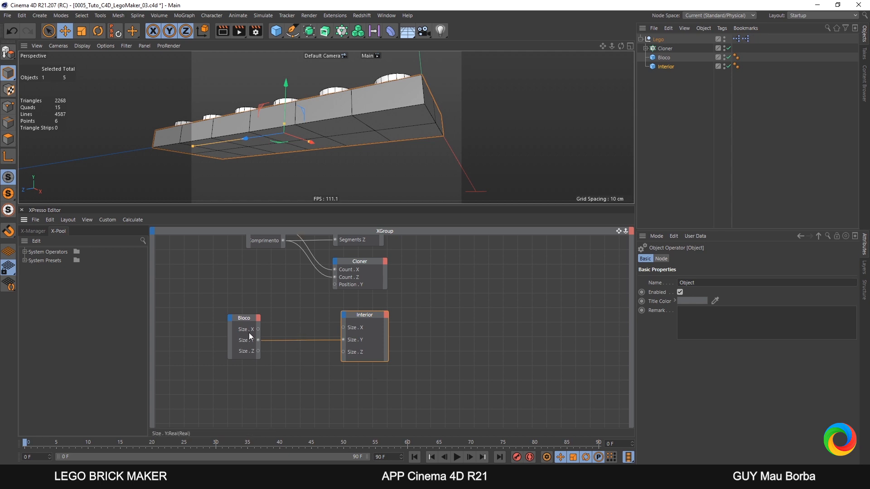
Add a Math node between Bloco and Interior and connect Bloco's Size X to its first input
right_click(282, 325)
mouse_move(294, 333)
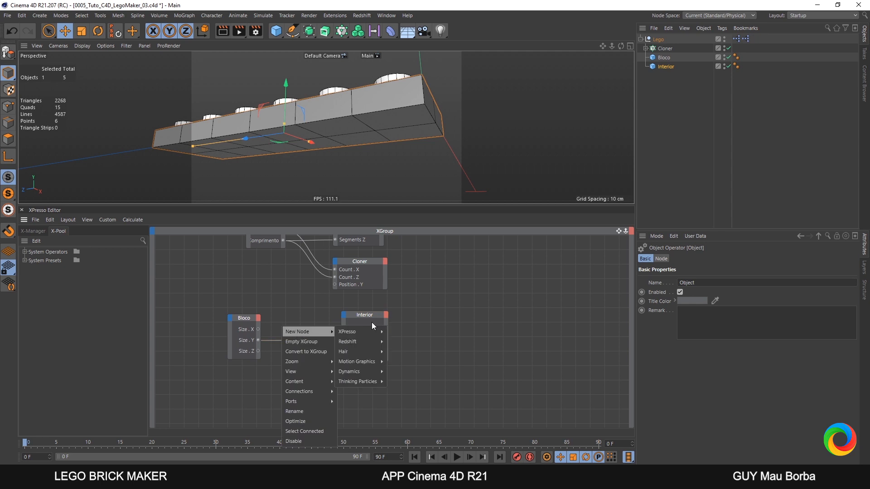
mouse_move(371, 332)
mouse_move(407, 366)
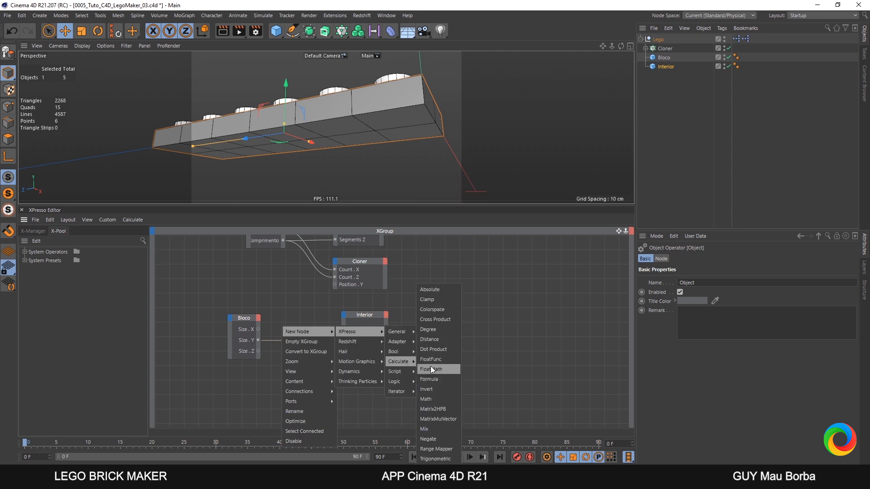
left_click(439, 399)
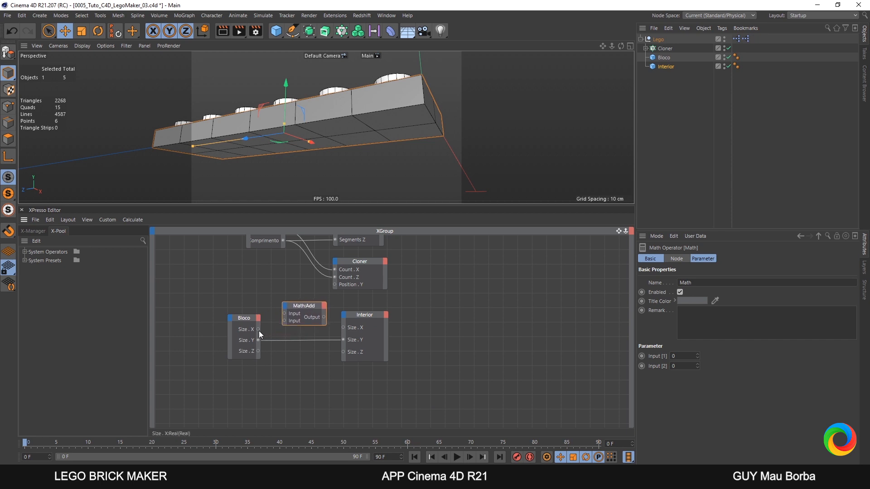
left_click_drag(285, 313, 285, 314)
Set the new Math node's function to Subtract and its Input [2] to 1.6*2
left_click(676, 258)
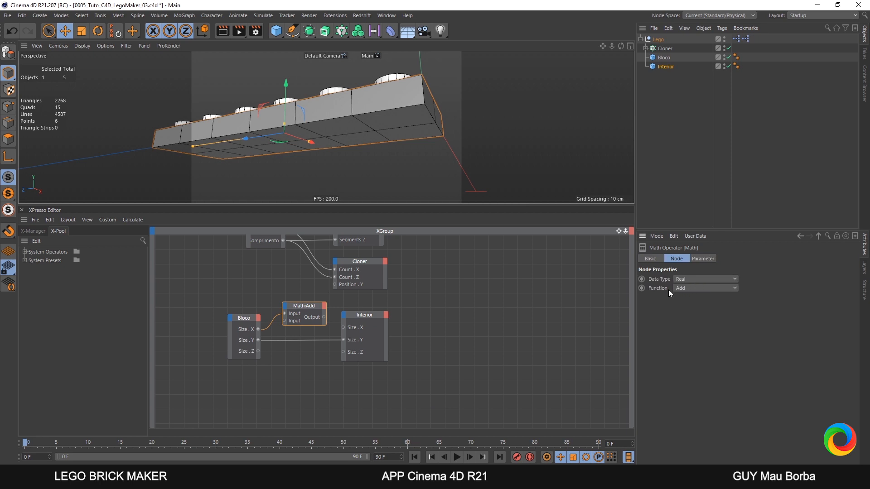
left_click(695, 287)
left_click(696, 309)
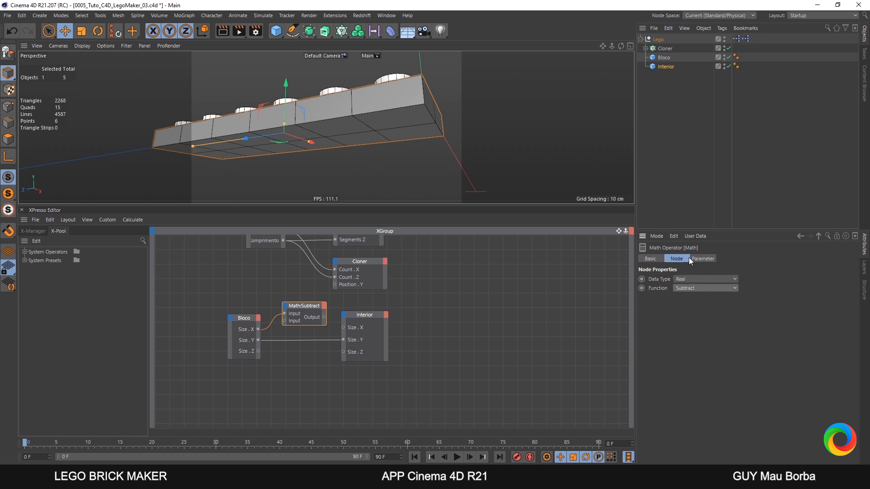
left_click(701, 258, "shift")
left_click(684, 308)
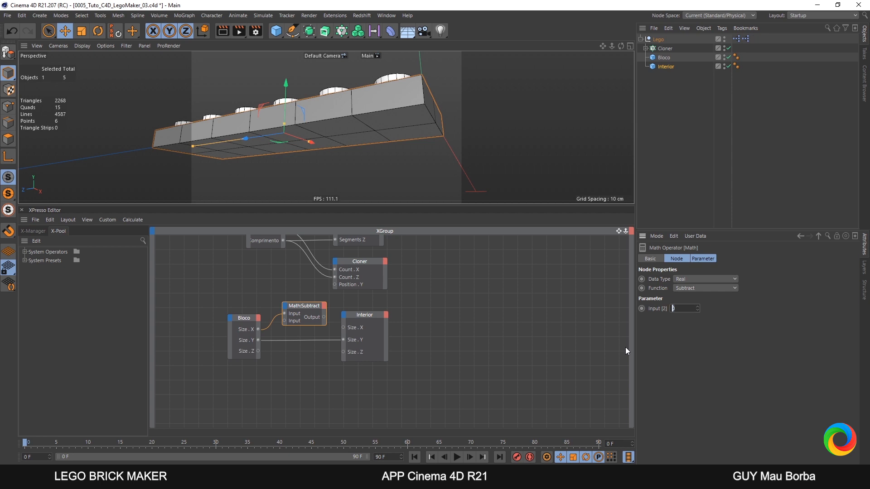
type("1,6*2")
key("Return")
Connect the Subtract output to Interior's Size X, and link Bloco's Size Z to Interior's Size Z through a duplicate Subtract node
left_click_drag(343, 327, 283, 351)
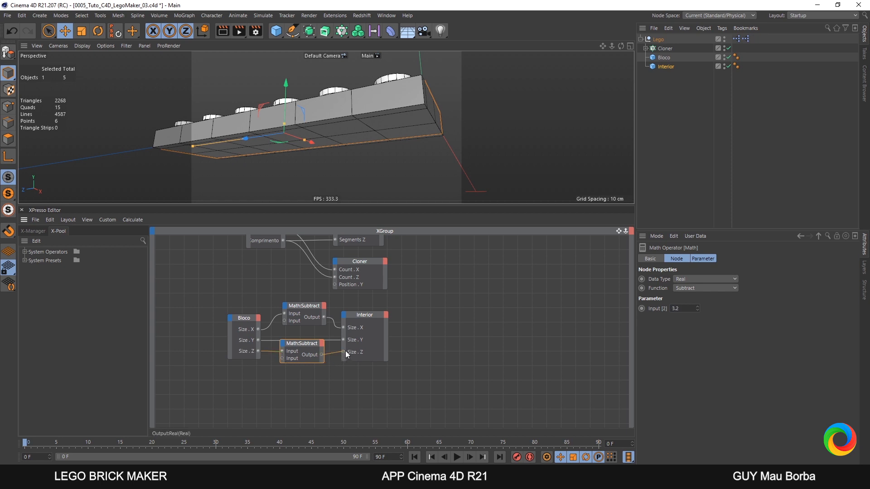
left_click_drag(343, 351, 344, 352)
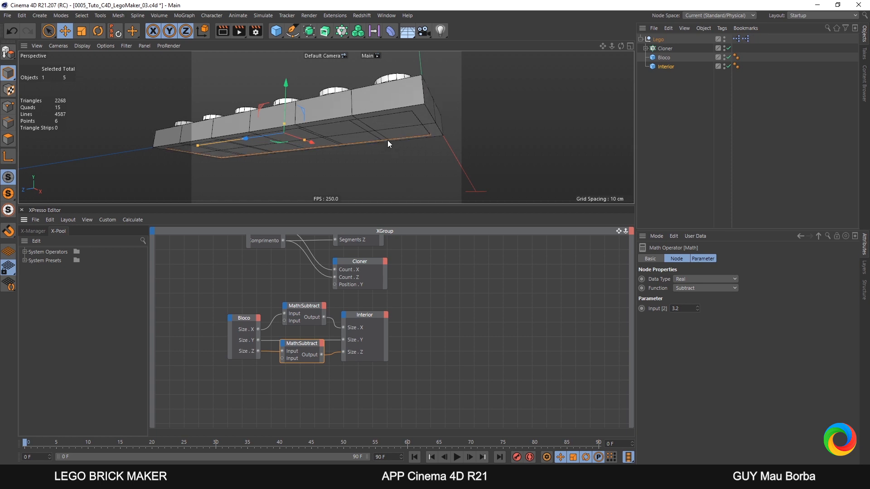
left_click_drag(387, 140, 376, 102, "alt")
middle_click_drag(376, 102, 428, 117, "alt")
left_click_drag(417, 114, 358, 132, "alt")
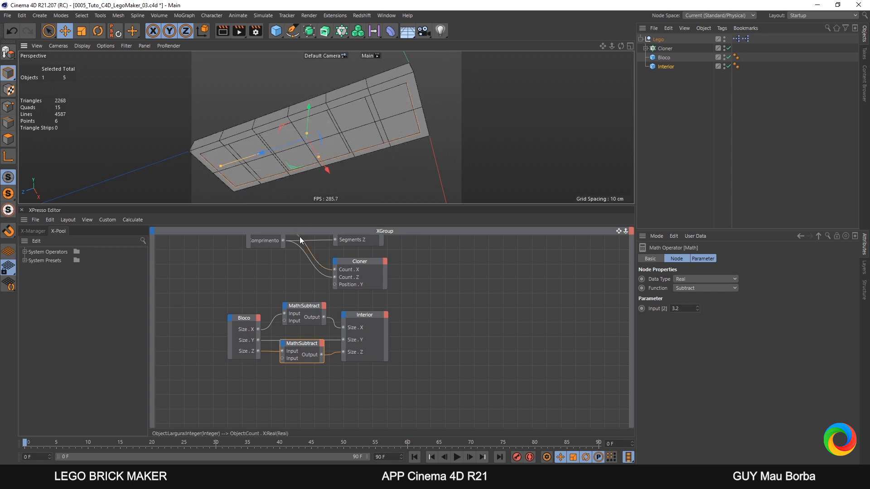
mouse_move(297, 348)
left_mouse_down()
mouse_move(298, 360)
mouse_move(302, 344)
left_mouse_up()
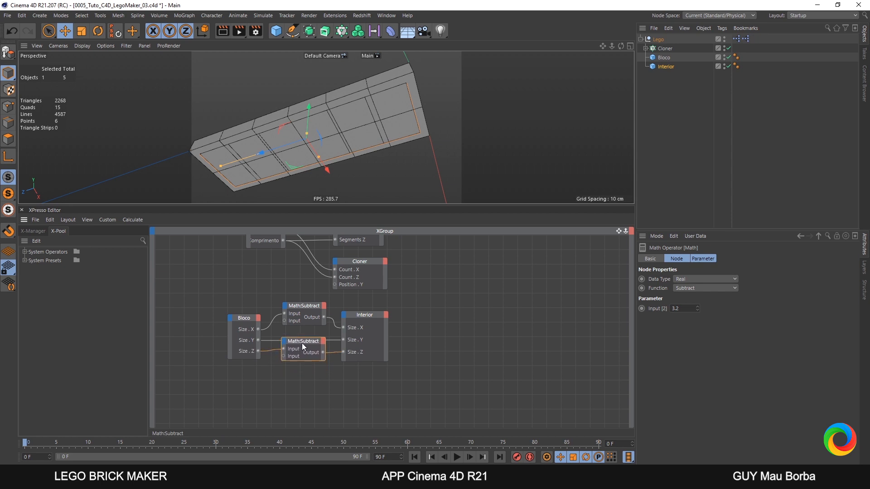
Add a Position Y output to the Bloco node and a Position Y input to the Interior node
left_click(254, 321)
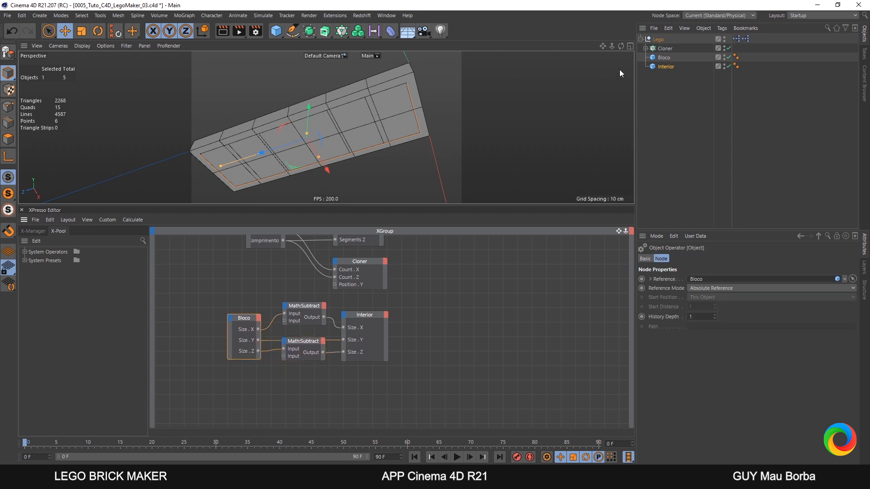
left_click(664, 57)
left_click(665, 259)
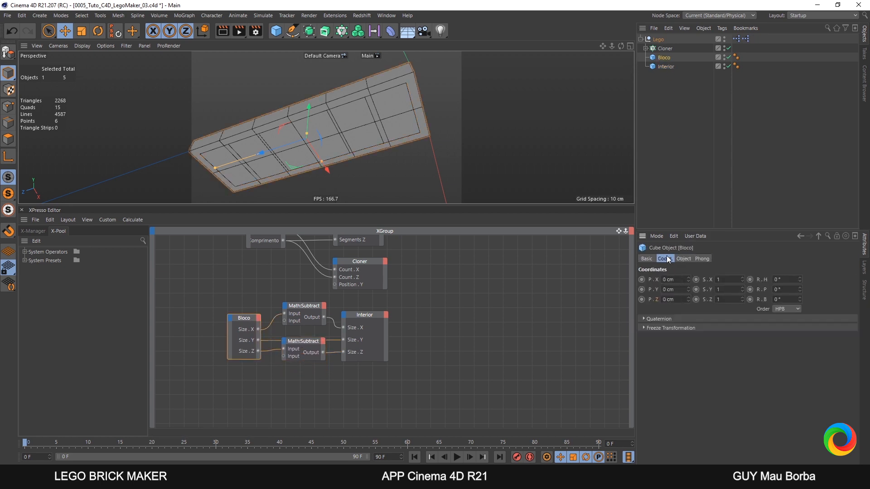
left_click_drag(656, 290, 258, 360)
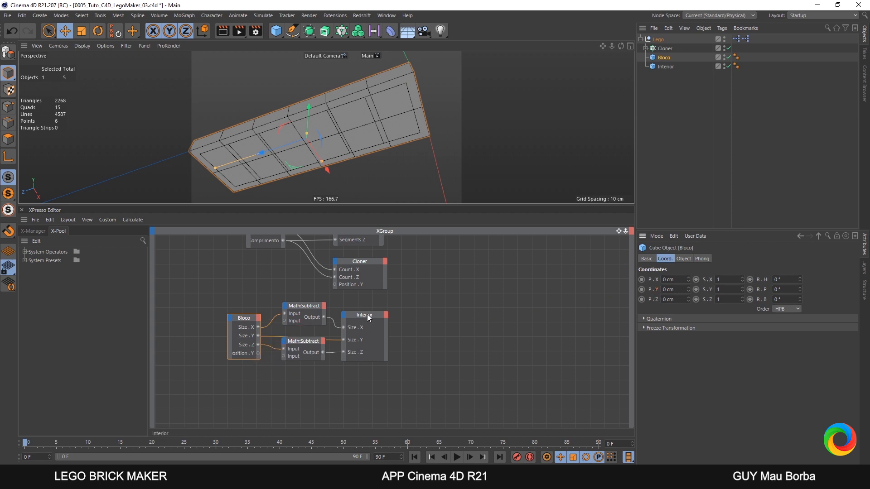
left_click_drag(367, 314, 376, 311)
left_click(665, 67)
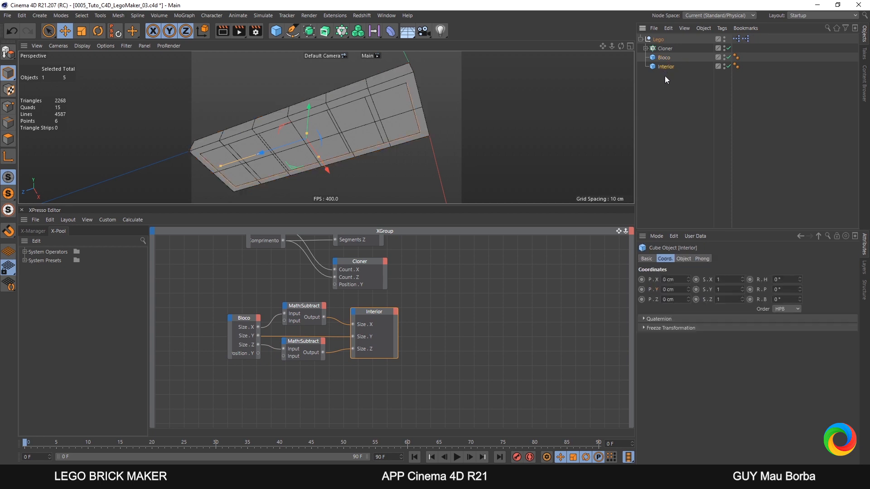
left_click_drag(657, 288, 352, 353)
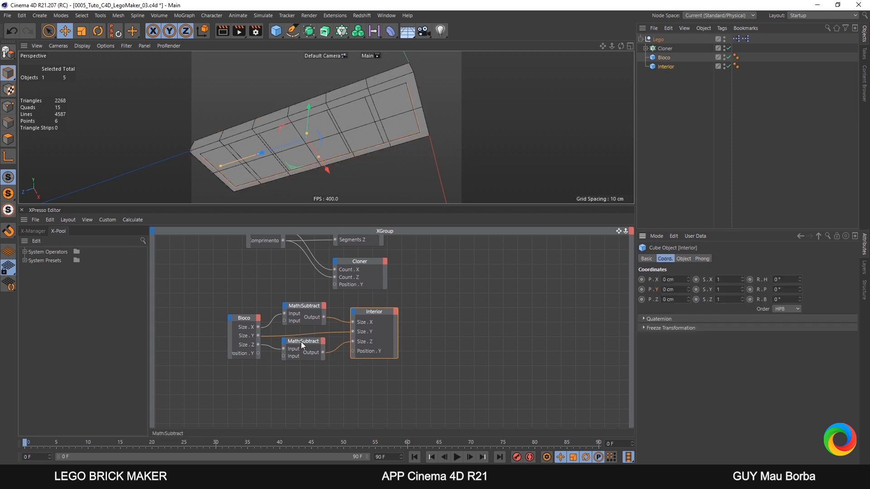
Link Bloco's Position Y to Interior's Position Y through another duplicate Subtract node with Input [2] set to 1.6
left_click_drag(301, 342, 283, 370)
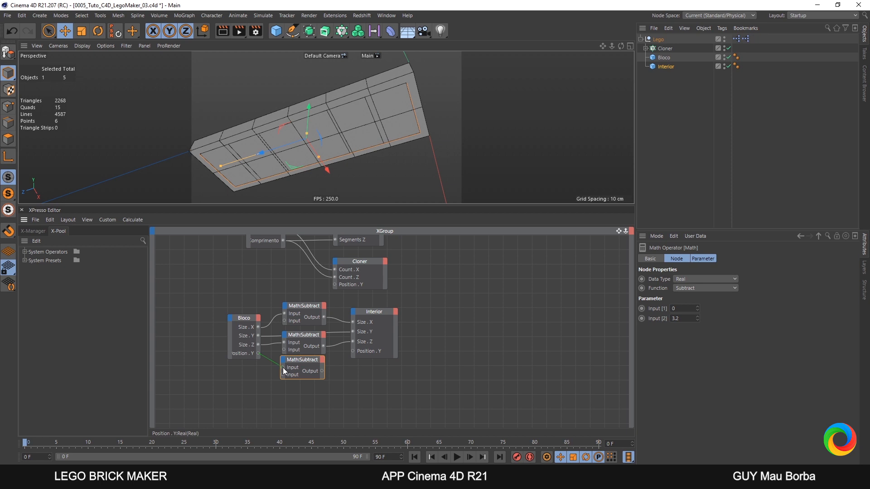
left_click_drag(284, 371, 305, 364)
double_click(675, 308)
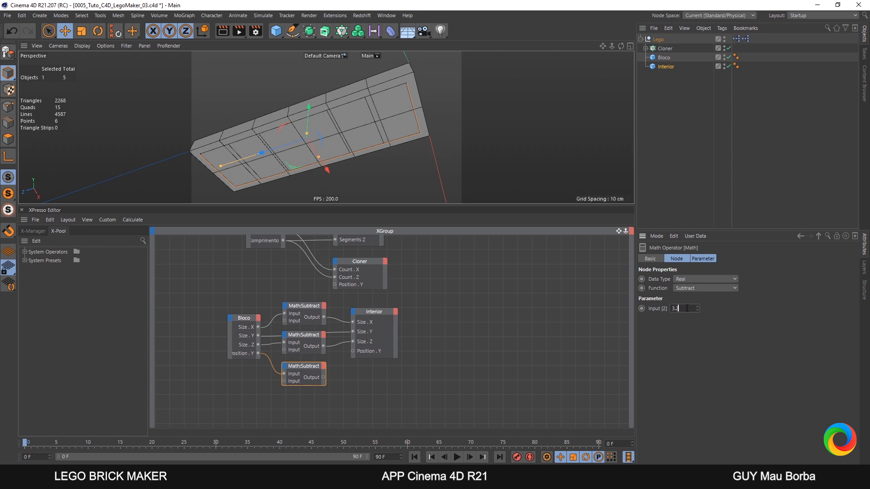
type("1,6")
key("Return")
left_click_drag(323, 377, 342, 370)
left_click_drag(353, 351, 354, 351)
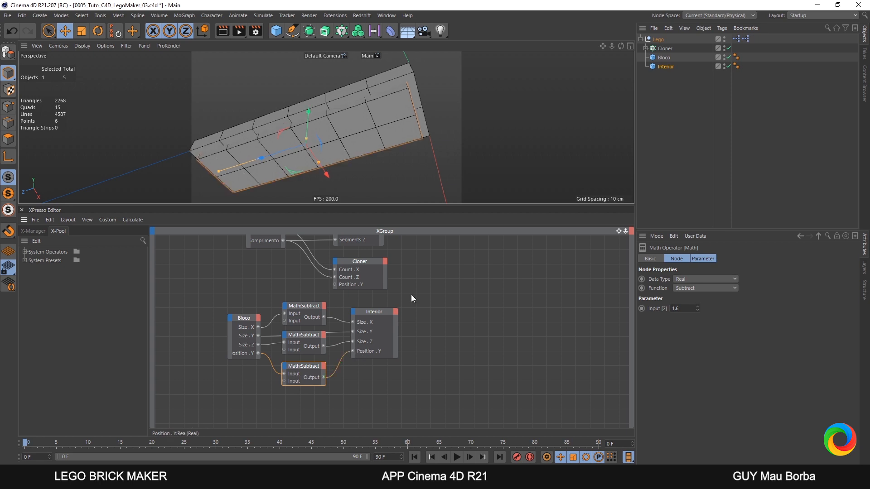
Test the Lego object by setting Comprimento to 4 and switching Baixo Perfil off and on again
left_click_drag(376, 73, 405, 137, "alt")
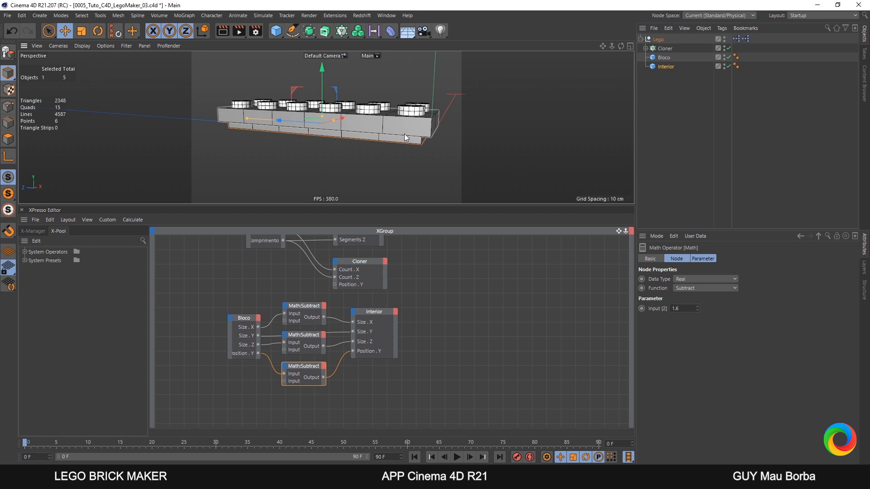
middle_click(405, 138)
middle_click(246, 97)
left_click(665, 39)
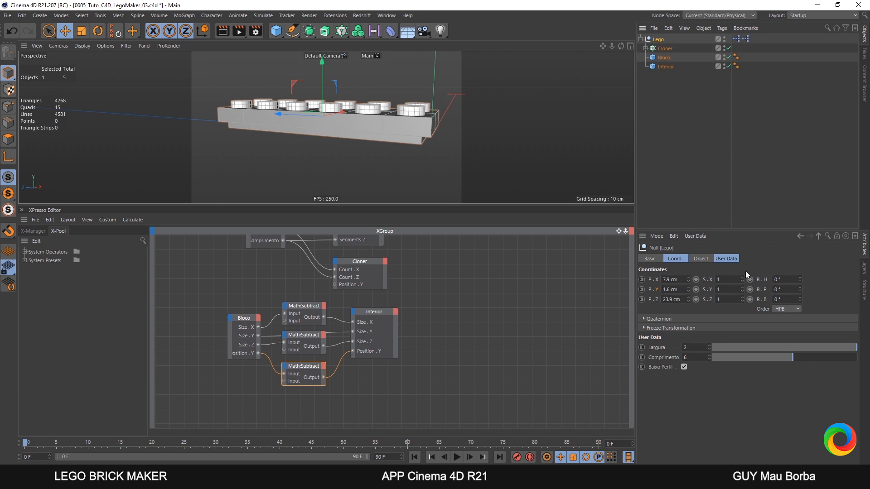
left_click(729, 259)
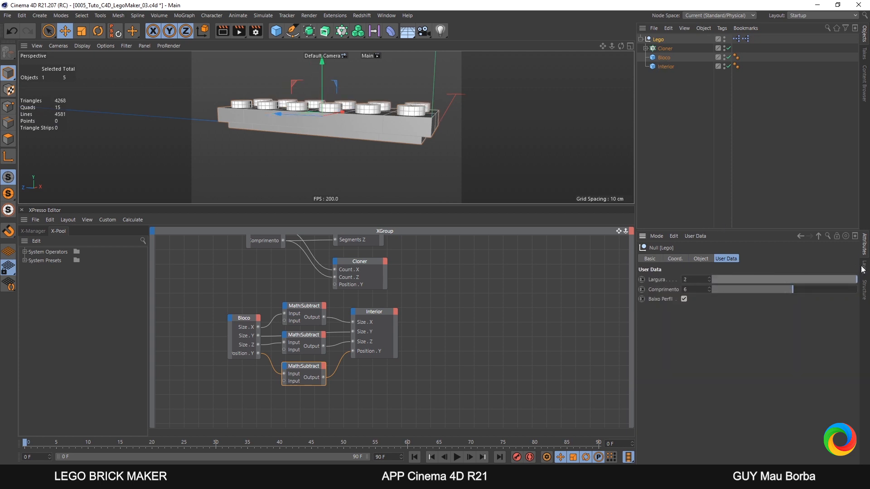
left_click_drag(788, 290, 760, 289)
left_click(684, 299)
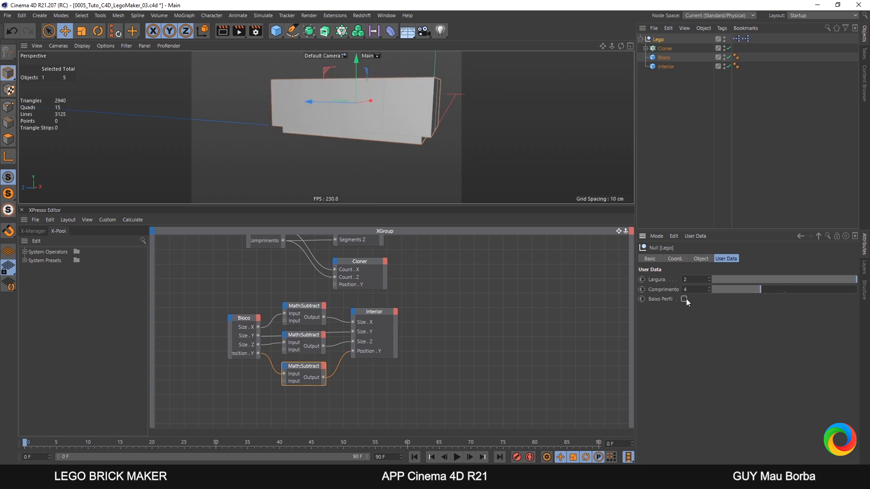
left_click_drag(435, 104, 454, 163, "alt")
left_click(685, 299)
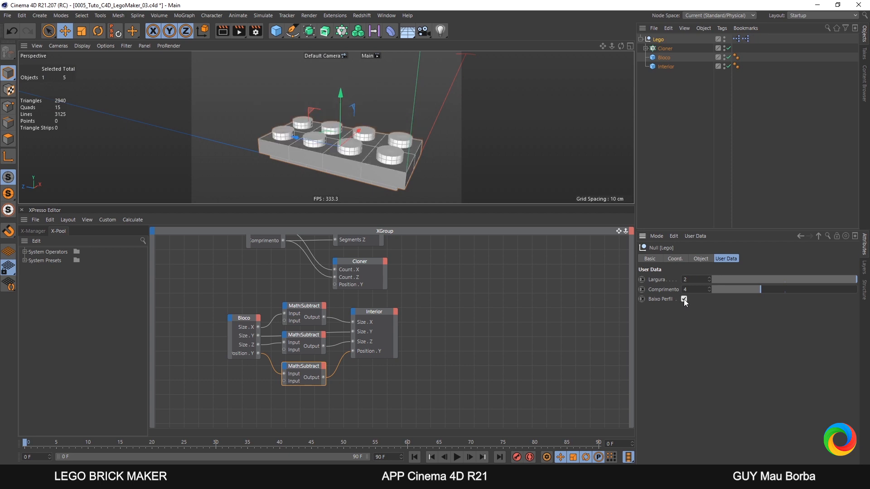
Move the Lego, Bloco segments and Cloner count nodes into the Baixo Perfil XPresso graph, placing them below the Condition node
left_click(684, 299)
left_click(684, 299)
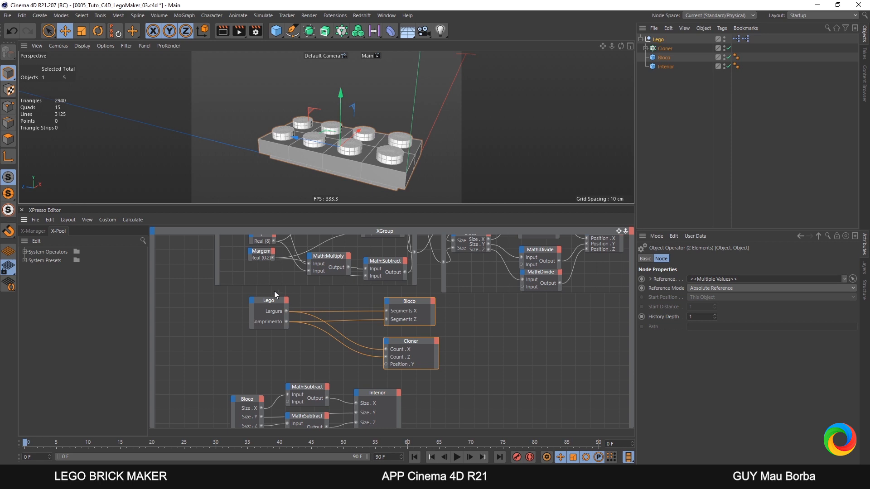
left_click_drag(233, 292, 439, 374)
key("Delete")
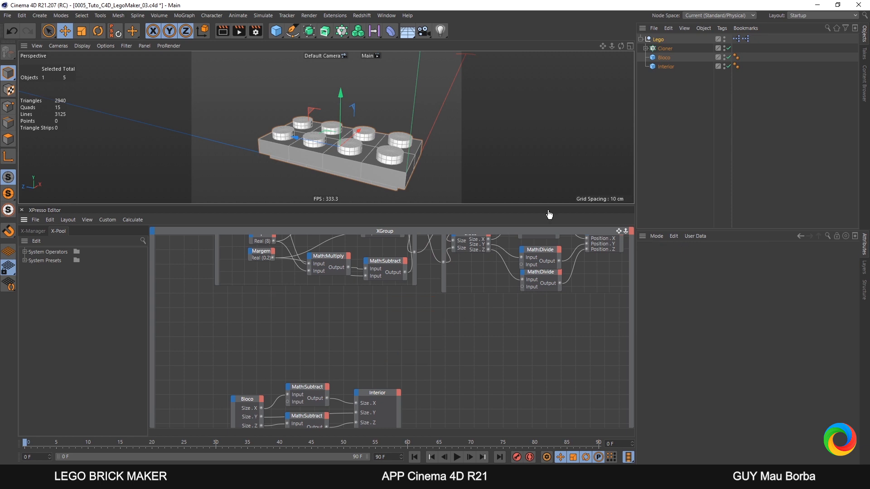
left_click(737, 39)
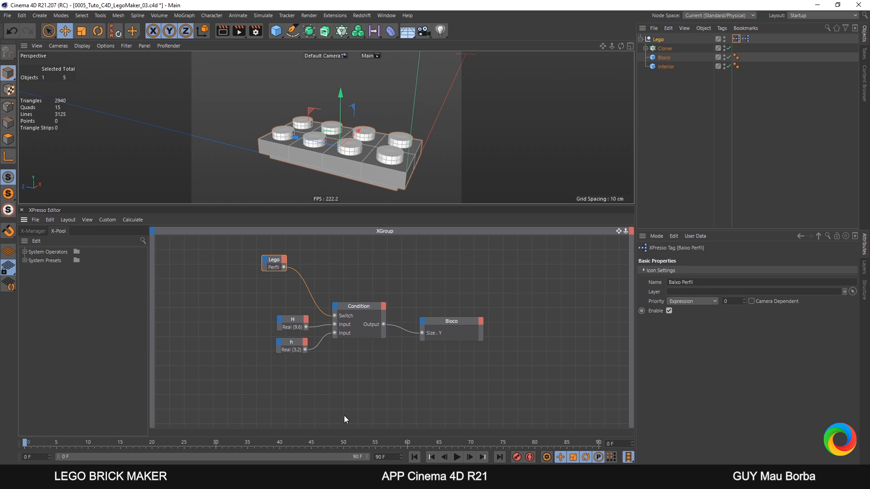
key("ctrl+v")
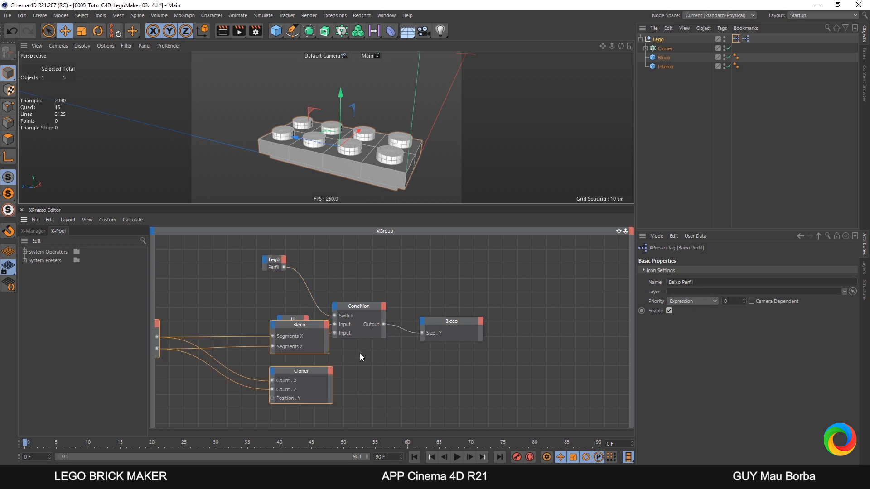
middle_click_drag(379, 374, 393, 322, "alt")
left_click_drag(314, 271, 527, 330)
left_click(531, 379)
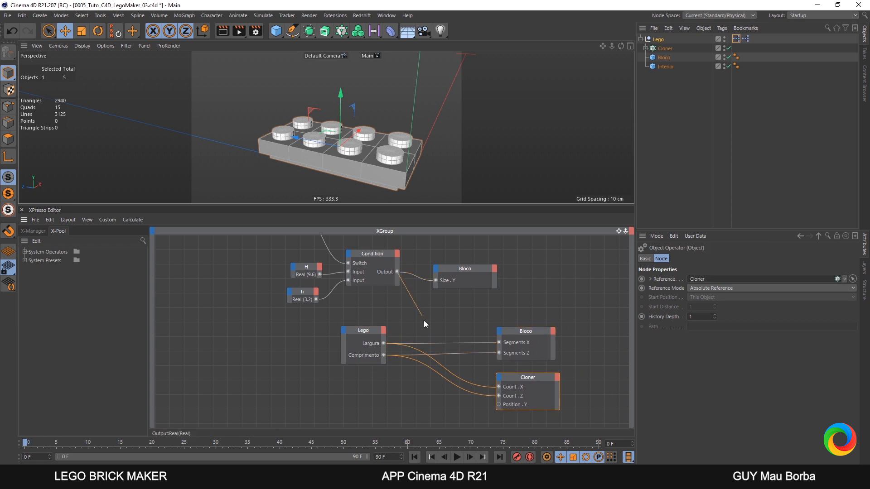
left_click_drag(423, 320, 498, 404)
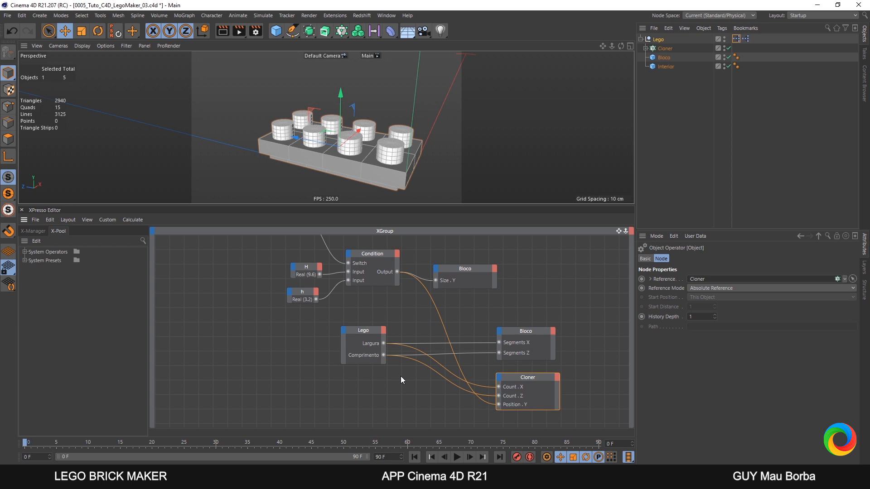
middle_click_drag(401, 376, 397, 374, "alt")
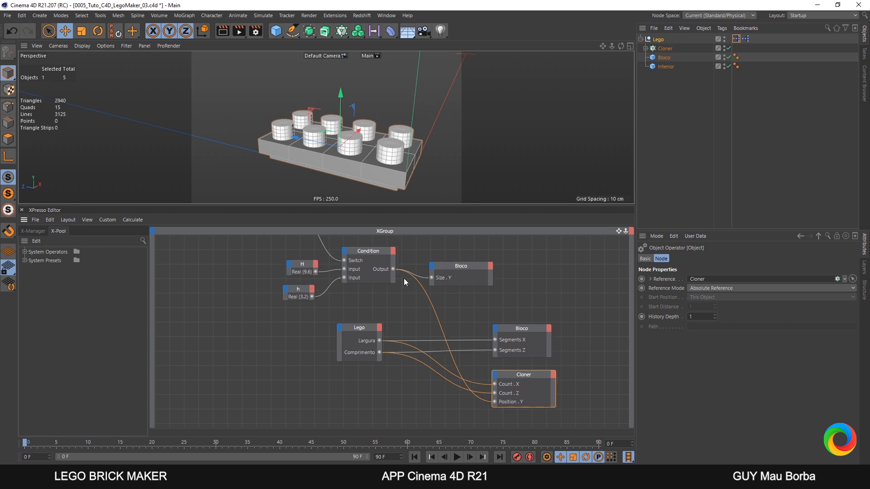
left_click(425, 294)
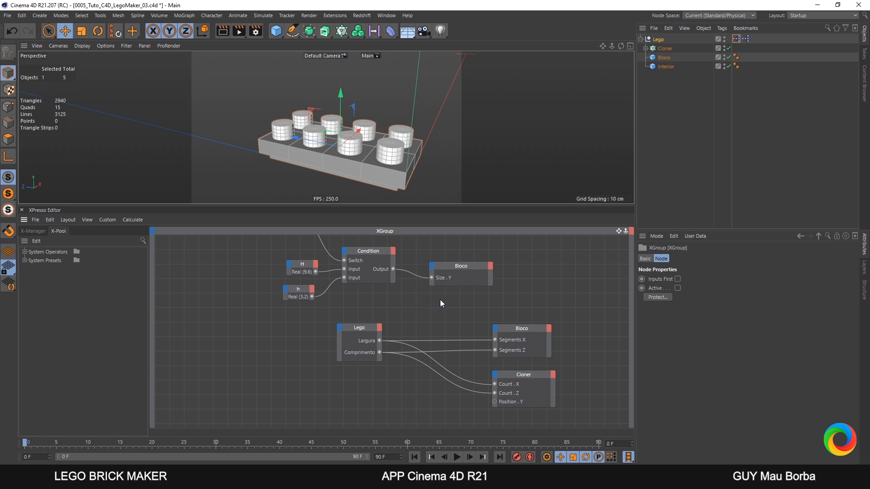
Add a Math node and connect the Condition output to its first input
mouse_move(448, 319)
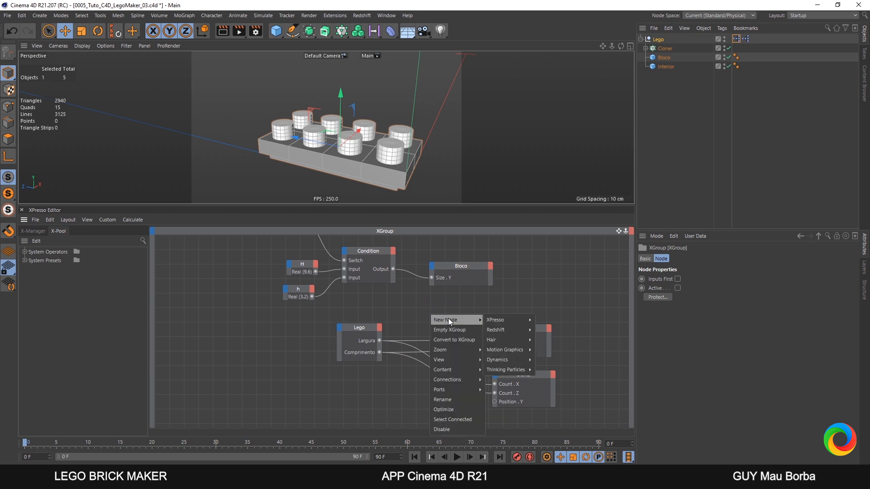
mouse_move(511, 319)
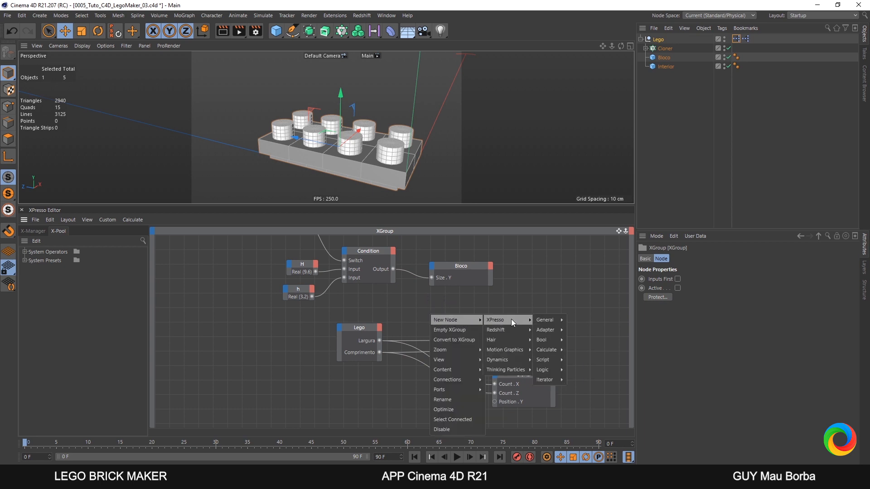
mouse_move(556, 331)
mouse_move(553, 352)
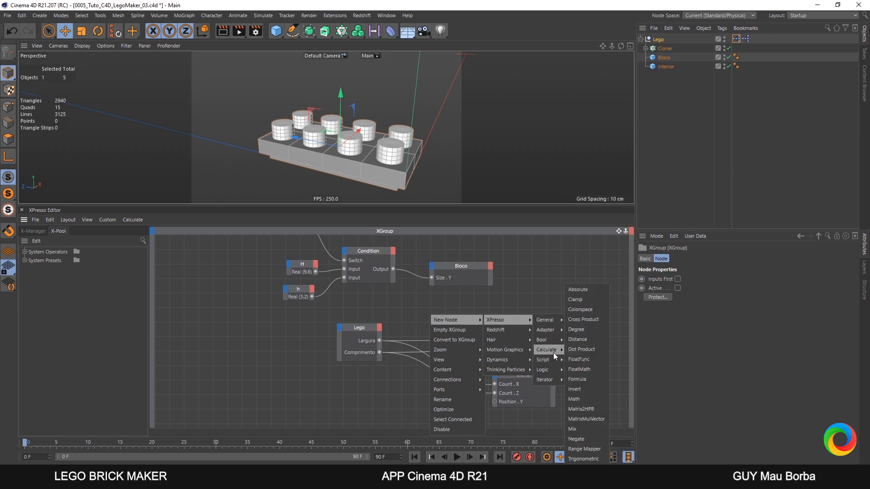
left_click(591, 399)
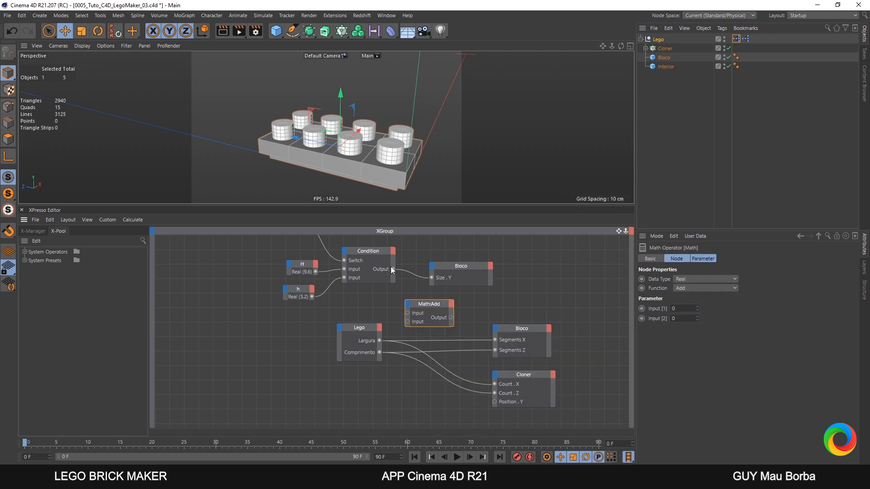
left_click_drag(391, 268, 408, 312)
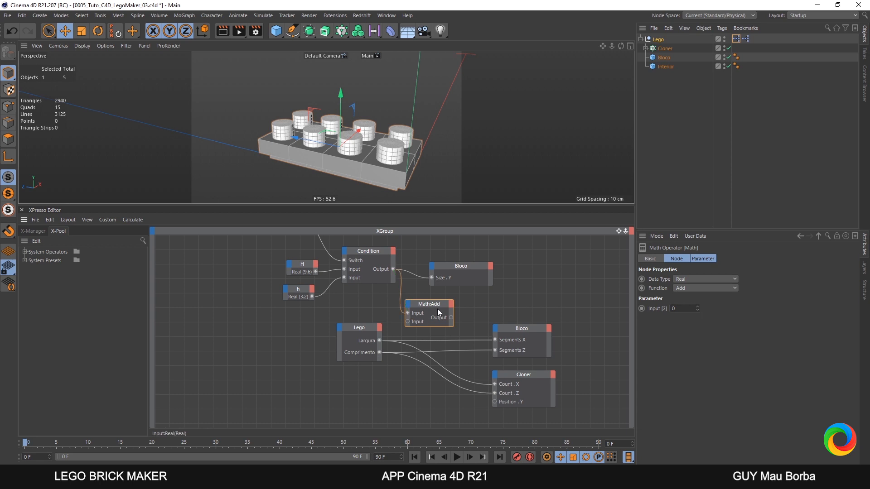
Make the Math node divide by 2, connect its output to Cloner's Position Y, and place it beside the Cloner node
left_click(697, 288)
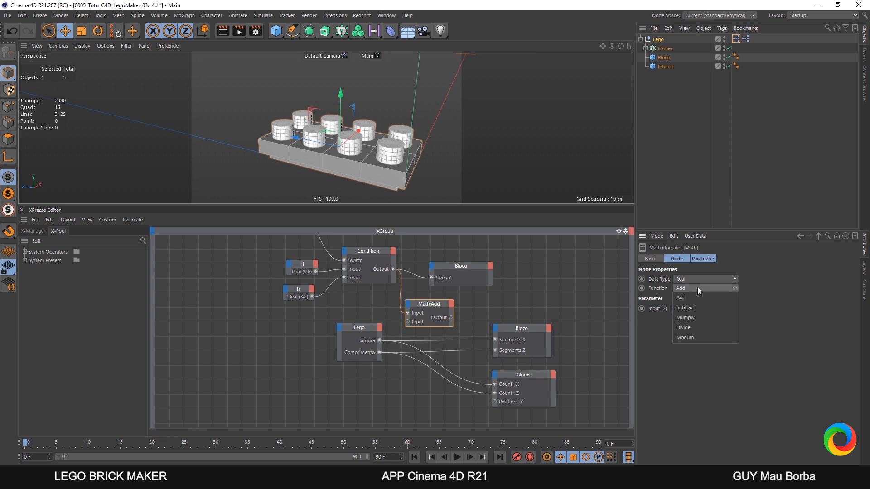
left_click(695, 321)
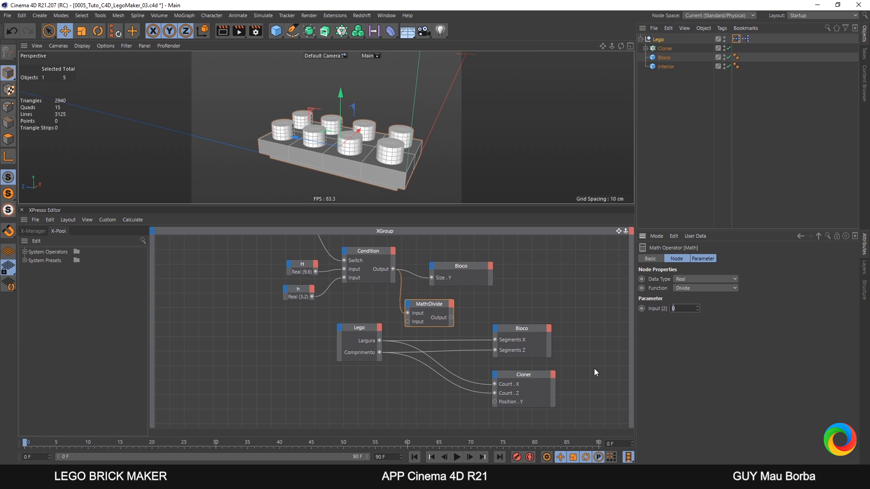
type("2")
key("Return")
left_click_drag(452, 318, 494, 402)
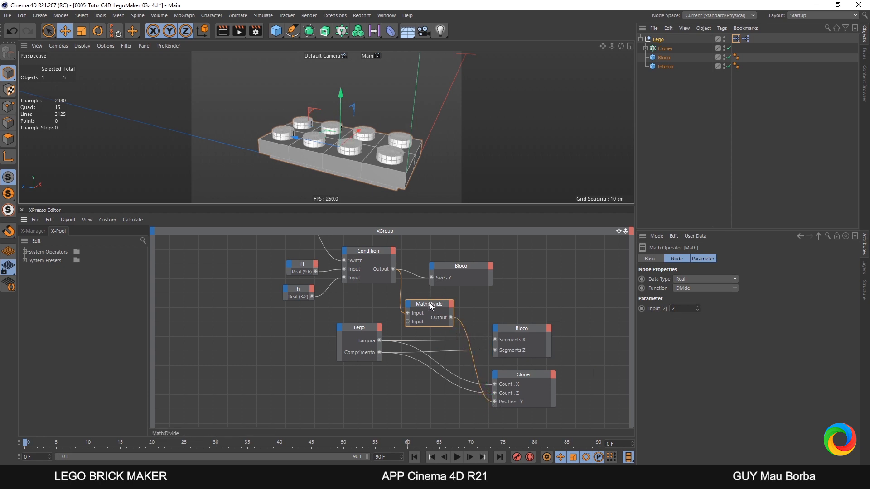
left_click_drag(430, 303, 433, 384)
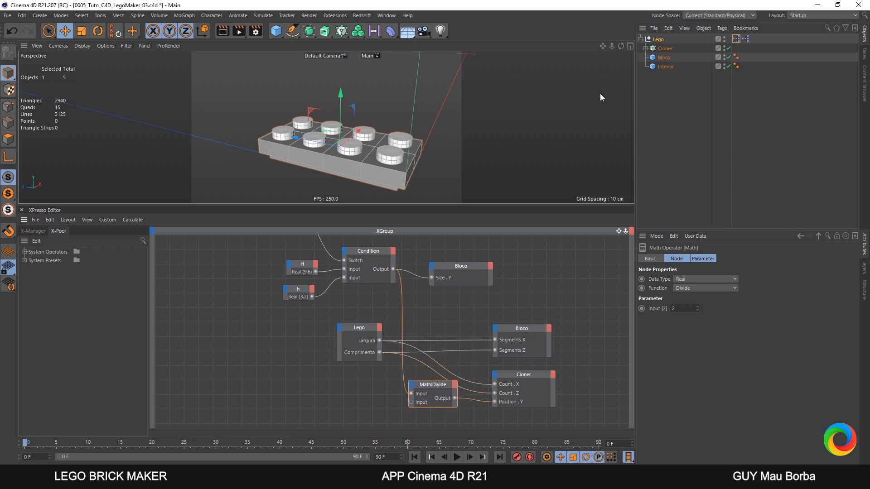
Test the Lego object by toggling Baixo Perfil repeatedly and trying the Comprimento and Largura sliders, leaving Baixo Perfil off
left_click(657, 39)
left_click(726, 259)
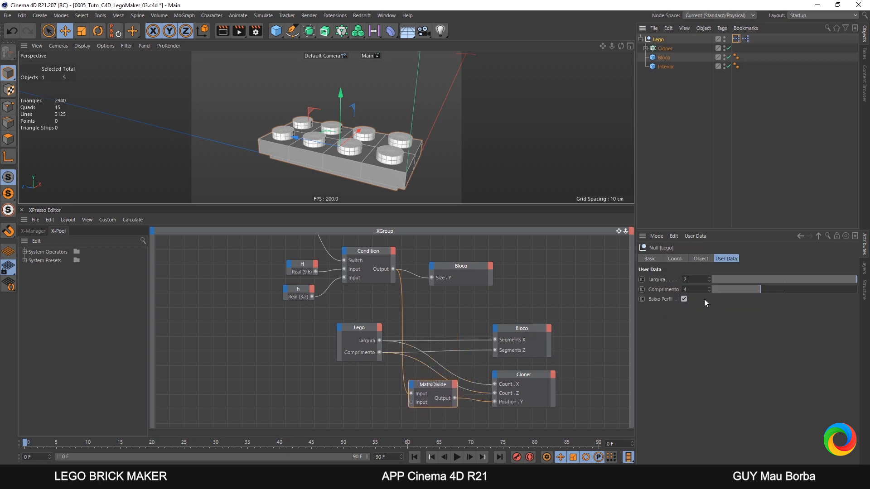
left_click(684, 299)
left_click(684, 300)
left_click(684, 300)
left_click(684, 300)
left_click(684, 300)
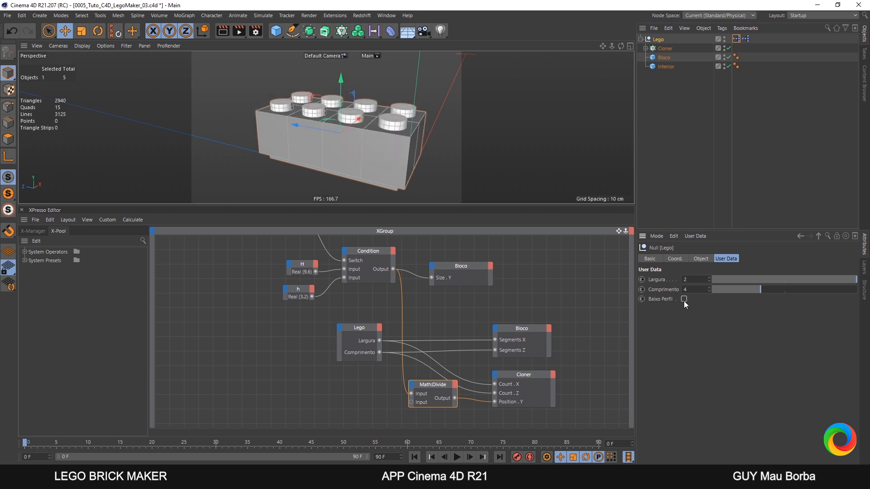
left_click(684, 299)
left_click_drag(765, 288, 784, 292)
left_click(798, 279)
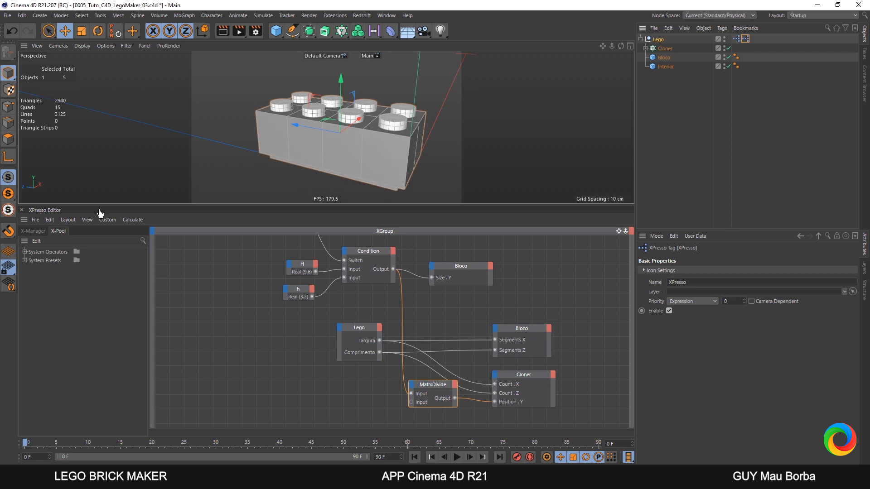
Close the XPresso Editor and group Bloco and Cloner under a new Boole, with Bloco first
left_click(21, 211)
mouse_move(411, 227)
left_mouse_down("alt")
mouse_move(393, 248)
mouse_move(407, 241)
left_mouse_up("alt")
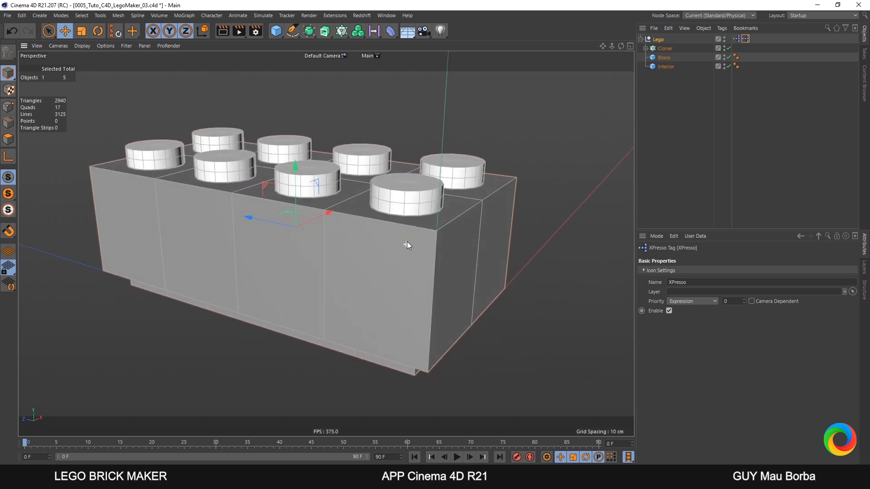
left_click(664, 58)
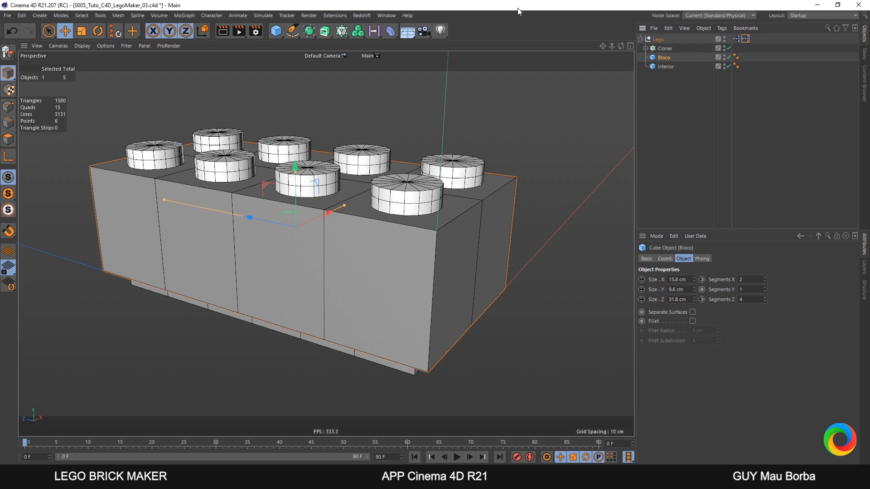
left_click(311, 35)
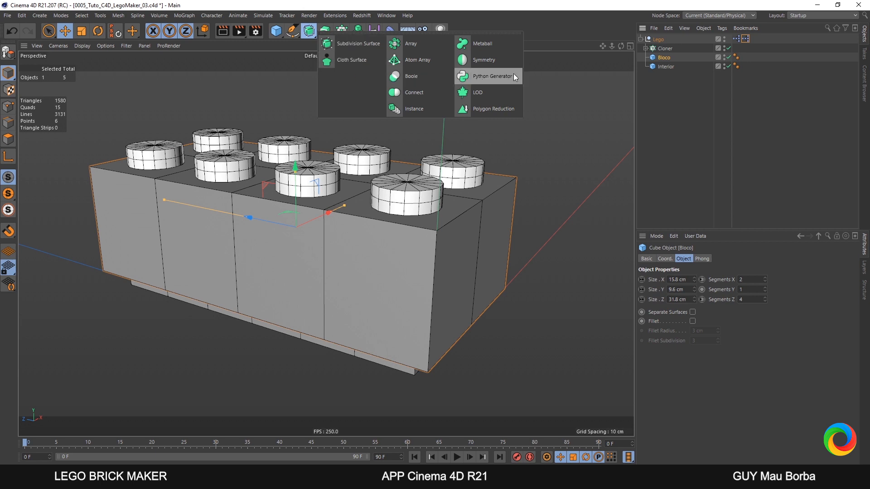
left_click(421, 77, "alt")
left_click_drag(663, 76, 666, 71)
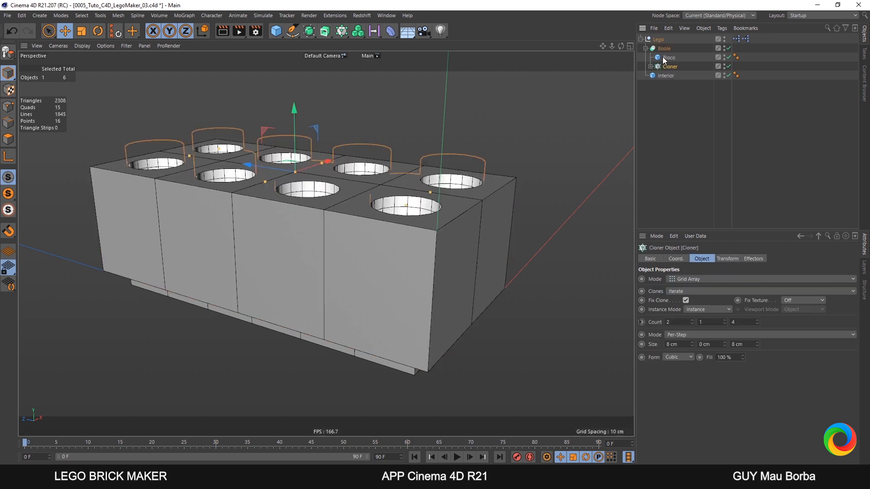
Set the Boole's Boolean Type to A union B and enable Create single object
left_click(664, 49)
left_click(765, 280)
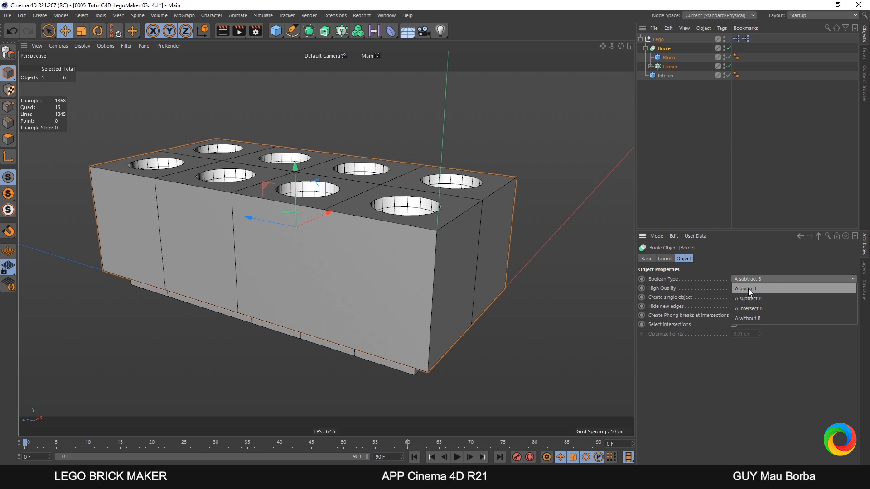
left_click(749, 289)
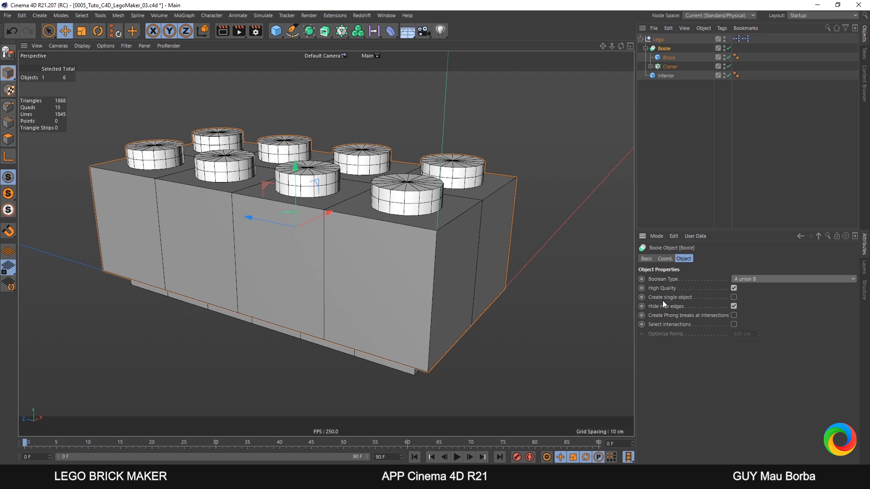
left_click(734, 296)
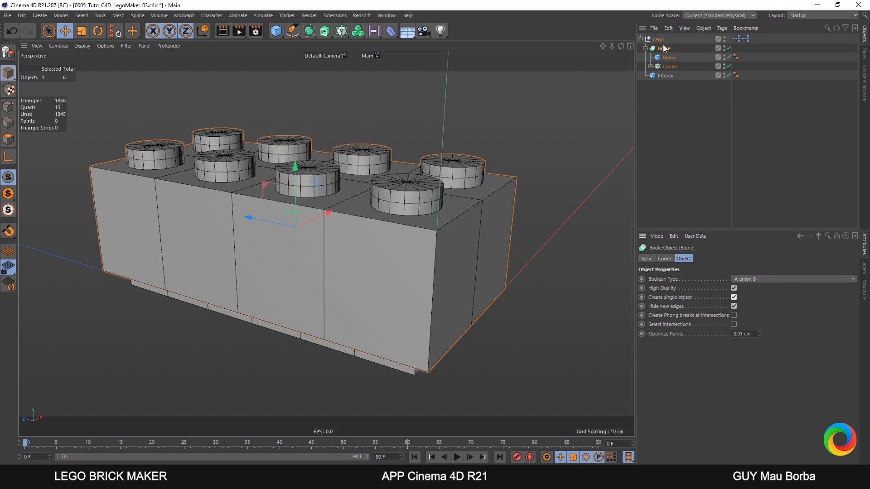
left_click(646, 48)
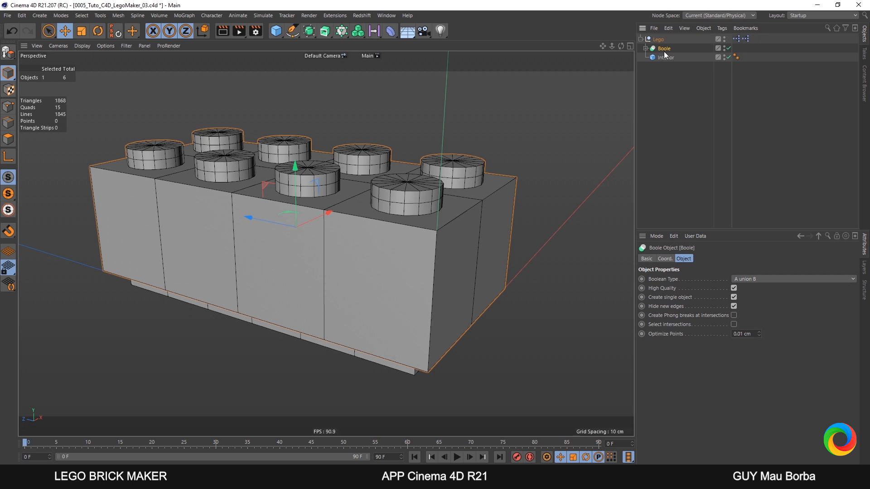
Wrap the Boole in a second Boole and place Interior below it to hollow out the brick
left_click(310, 35)
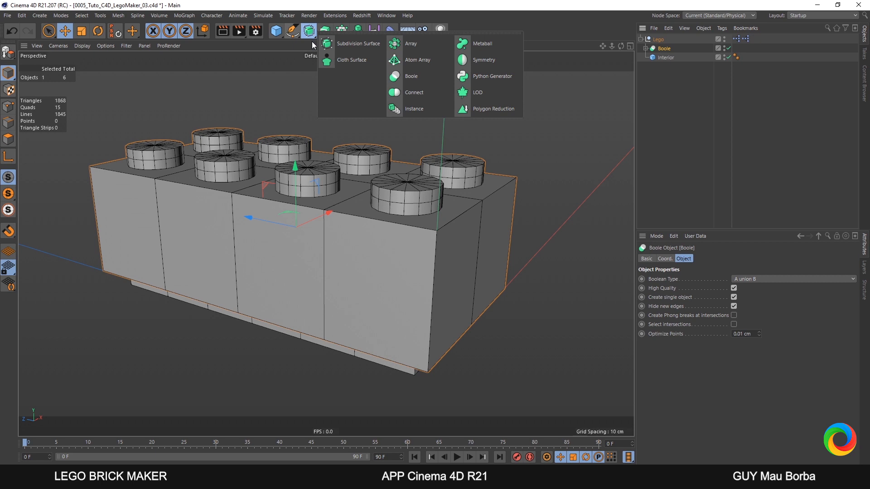
left_click(413, 75, "alt")
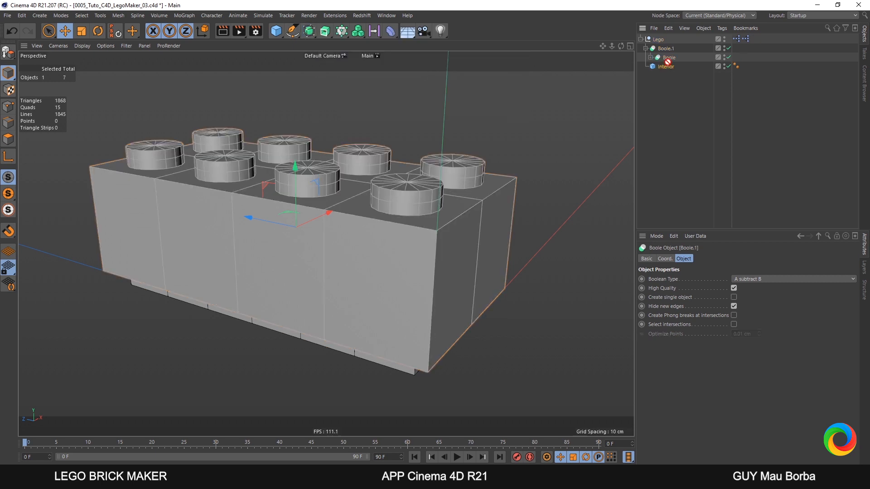
left_click_drag(668, 62, 672, 63)
left_click_drag(423, 235, 371, 236, "alt")
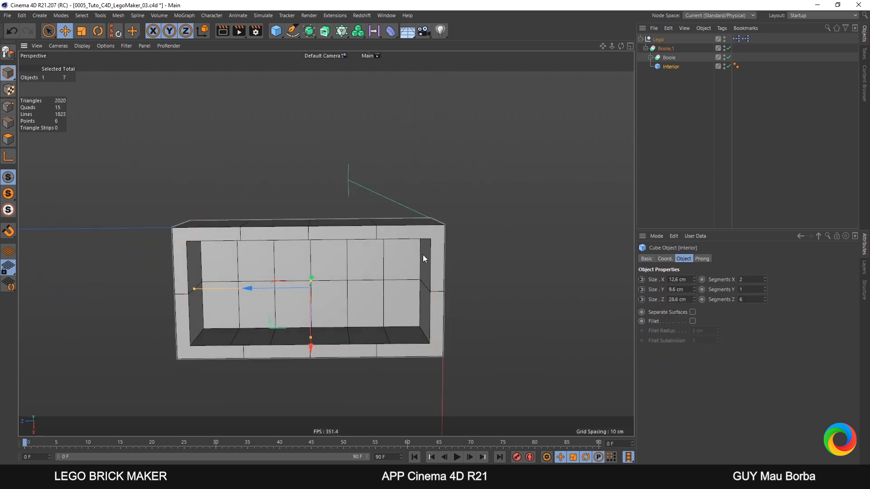
left_click_drag(423, 255, 434, 411)
key("ctrl+z")
scroll(375, 306, "up", 3)
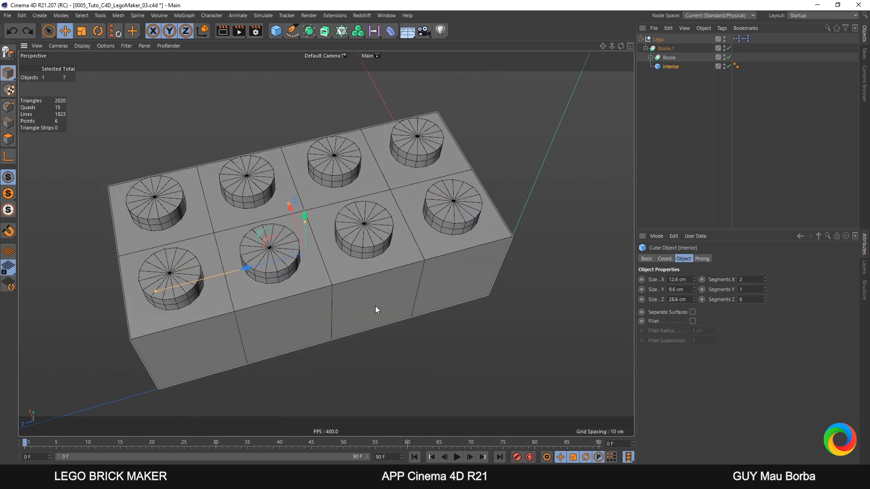
Add a Bevel deformer as a child of the Lego null
left_click(663, 40)
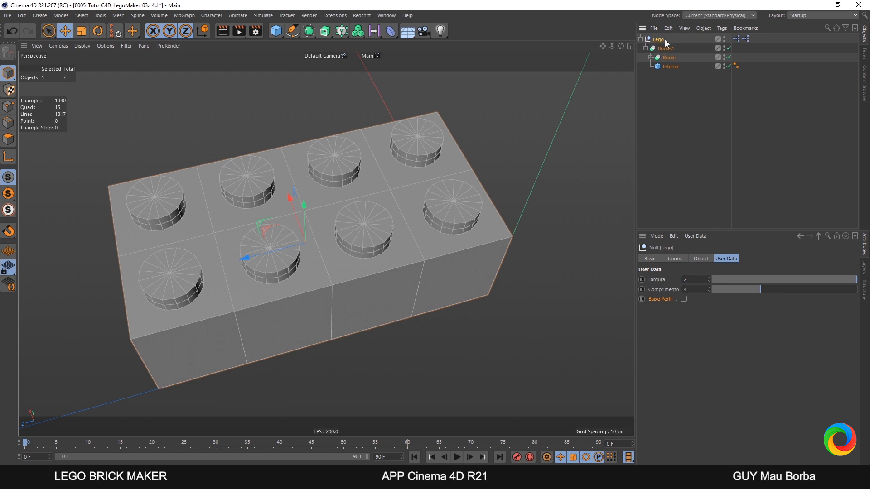
left_click(391, 33)
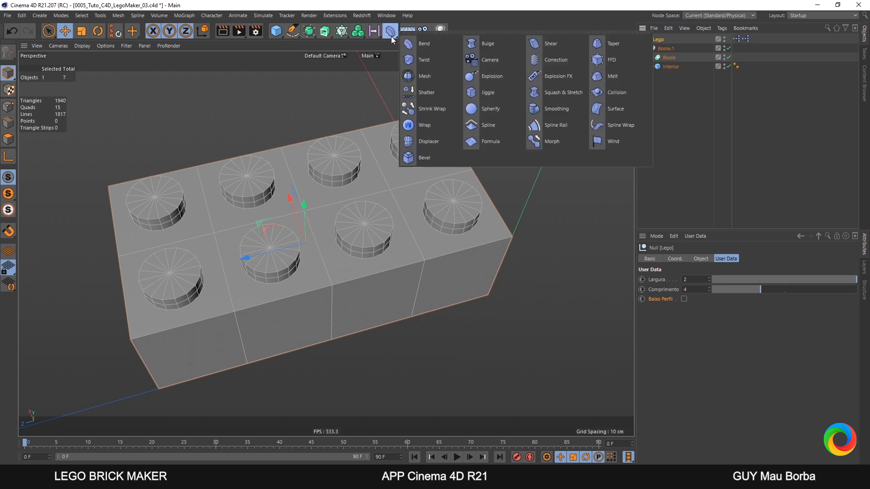
left_click(424, 158)
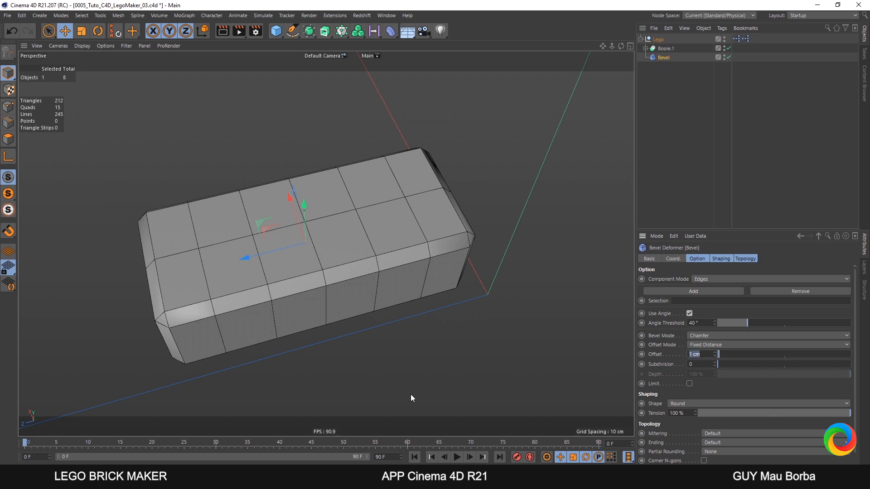
Set the Bevel deformer's Offset to 0.2 cm and its Subdivision to 2
type("0.2")
key("Return")
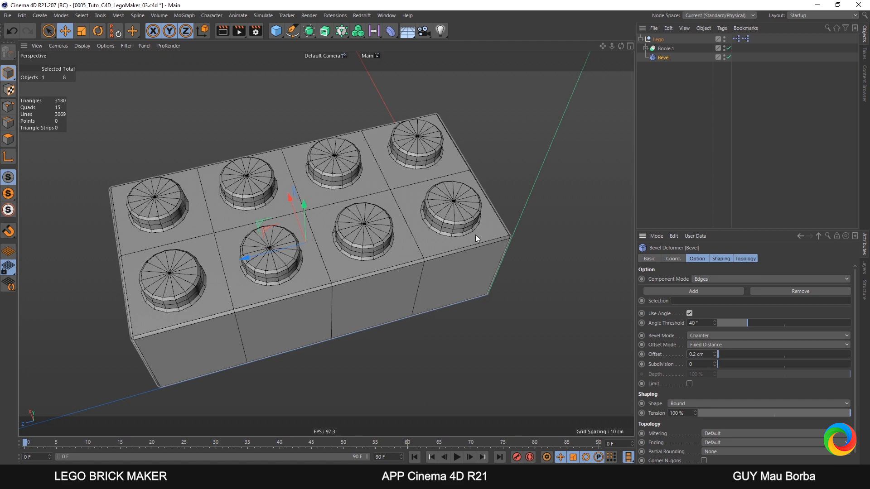
left_click_drag(437, 275, 544, 273, "alt")
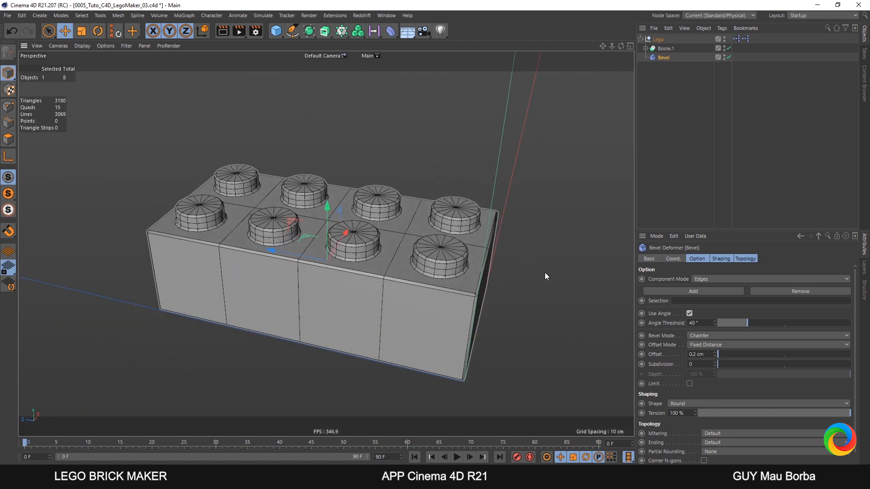
left_click(703, 364)
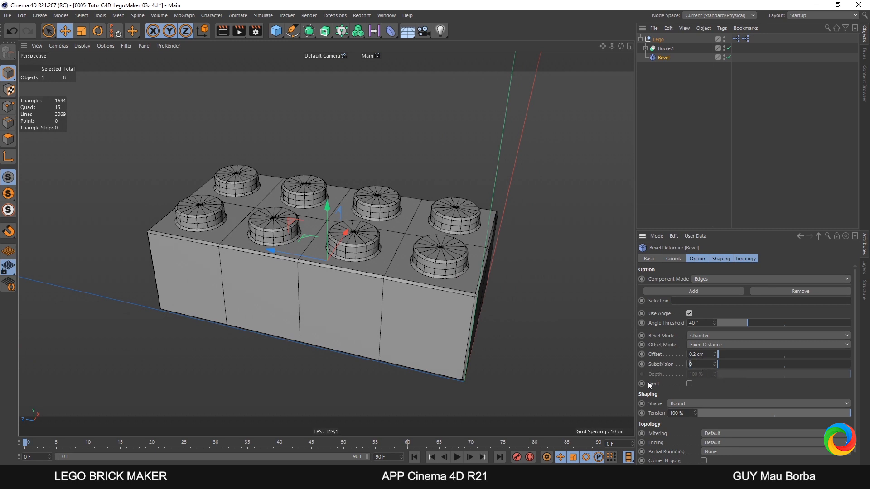
type("2")
key("Return")
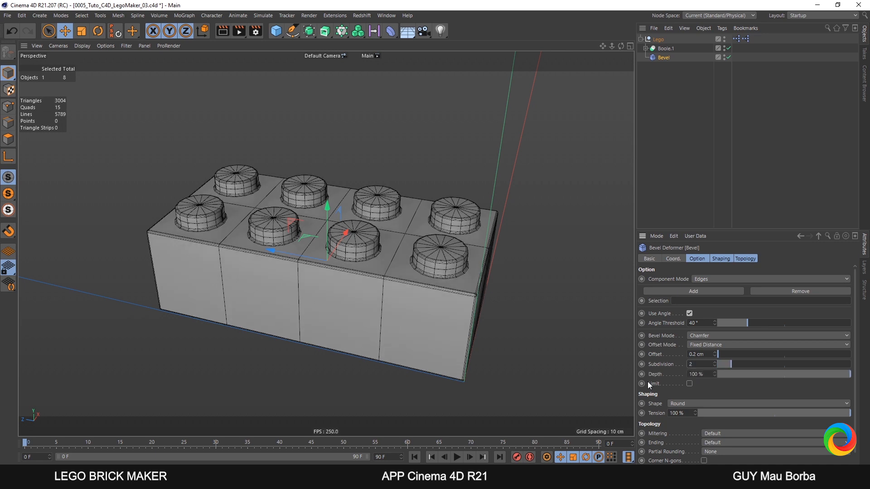
Select the Lego null and increase its Comprimento value to test the beveled brick at a longer length
scroll(483, 217, "down", 3)
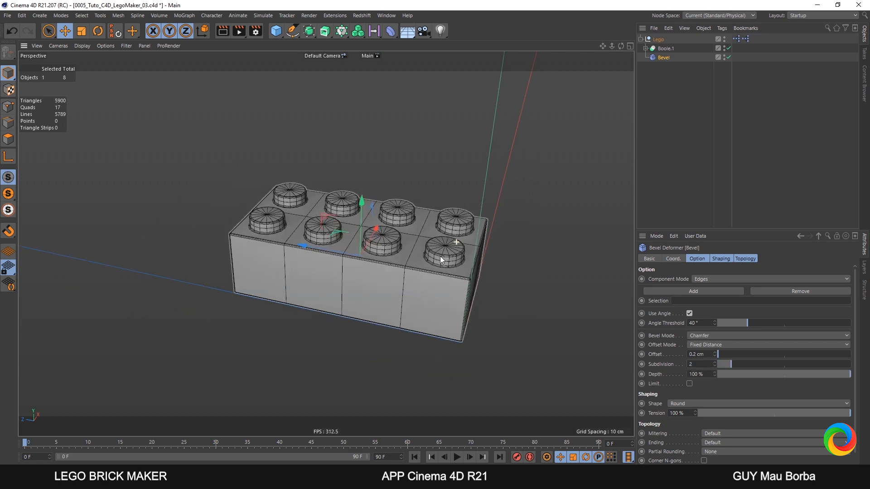
middle_click_drag(432, 268, 407, 287, "alt")
left_click_drag(407, 287, 396, 303, "alt")
scroll(396, 303, "up", 3)
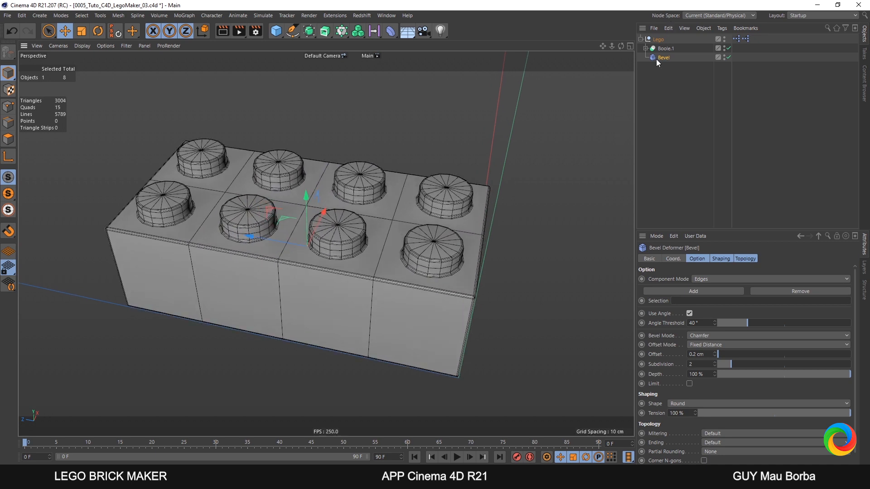
left_click(660, 40)
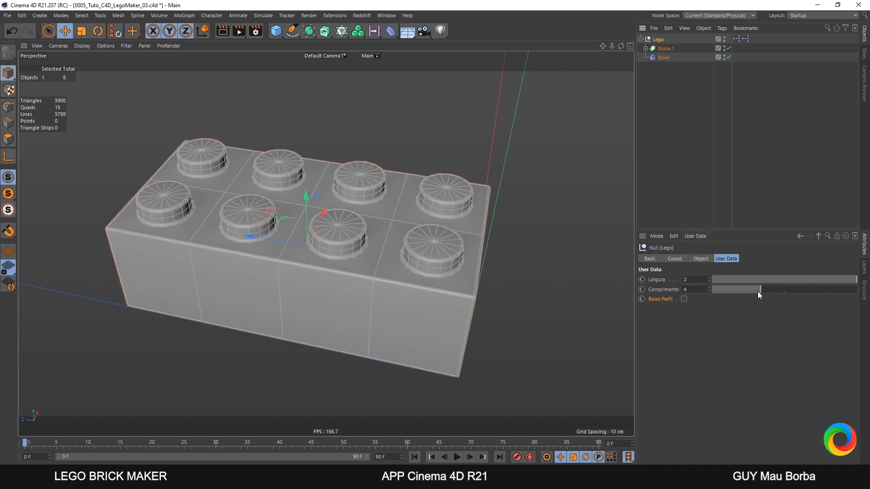
left_click_drag(757, 292, 793, 288)
scroll(458, 282, "down", 3)
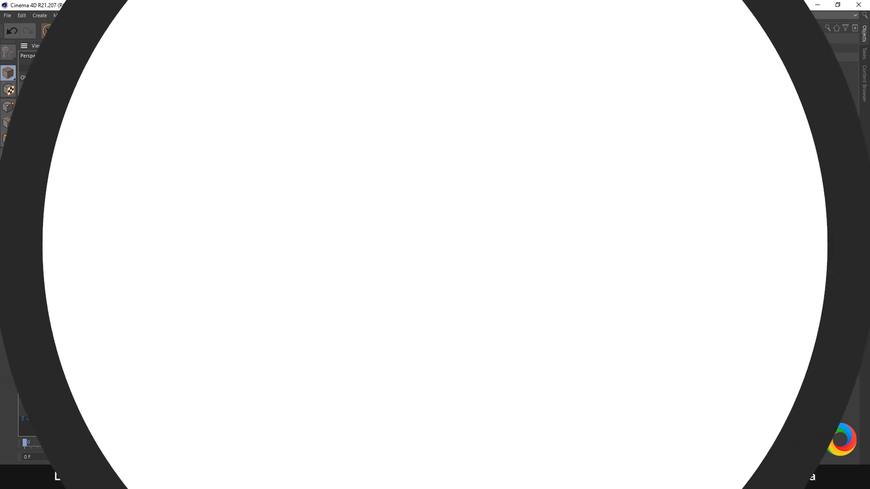